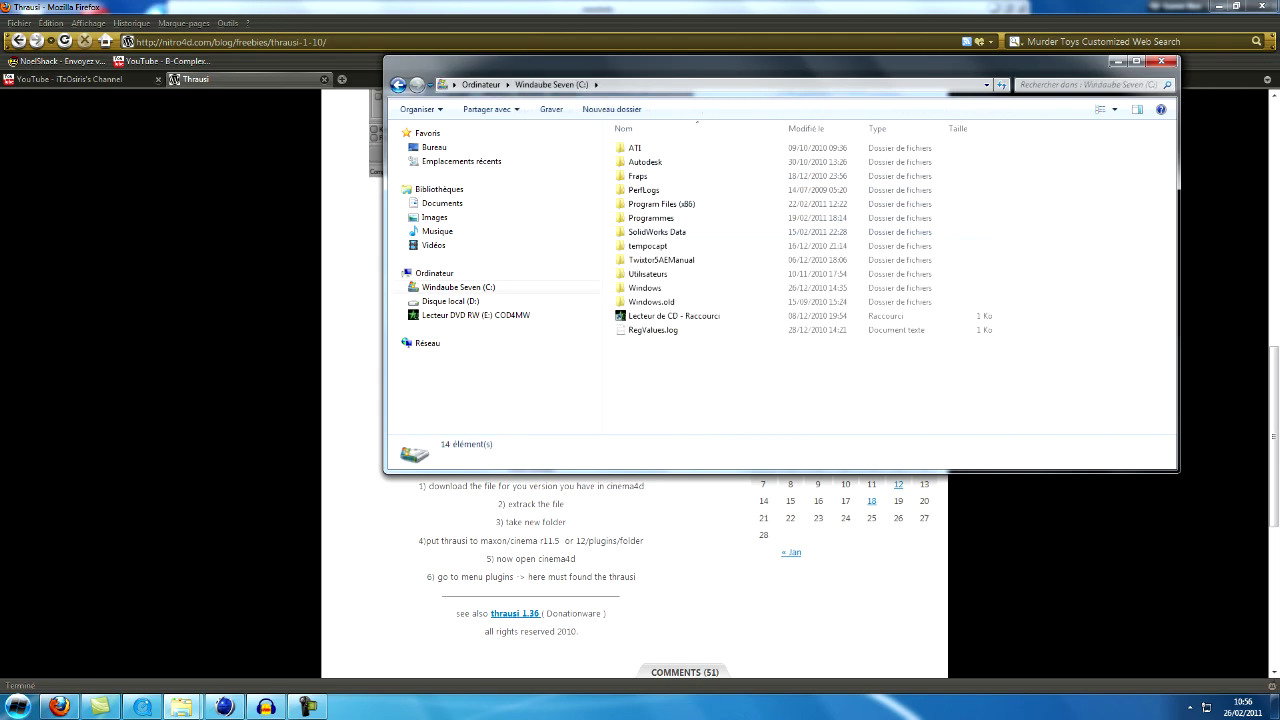
Step: Look through the CINEMA 4D R11.5 plugins folder under Programmes\MAXON for the Thrausi plugin, and close the file window
double_click(651, 218)
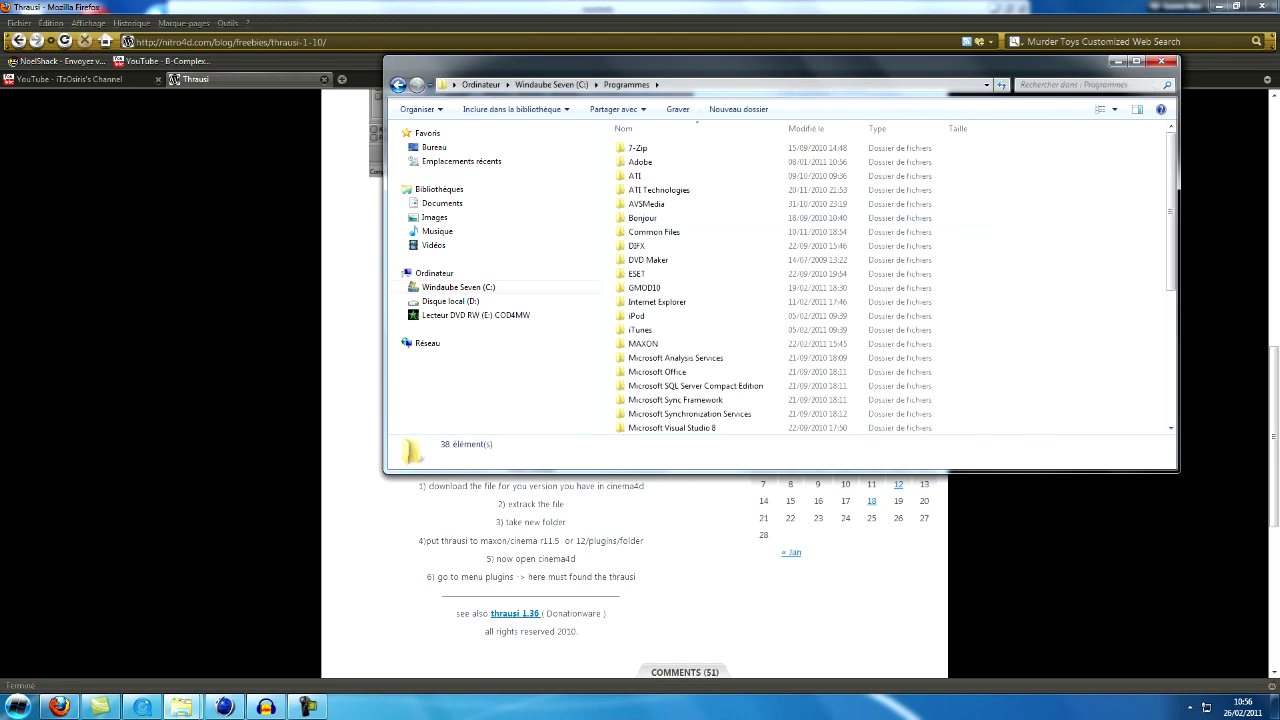
scroll(780, 290, "down", 2)
double_click(643, 272)
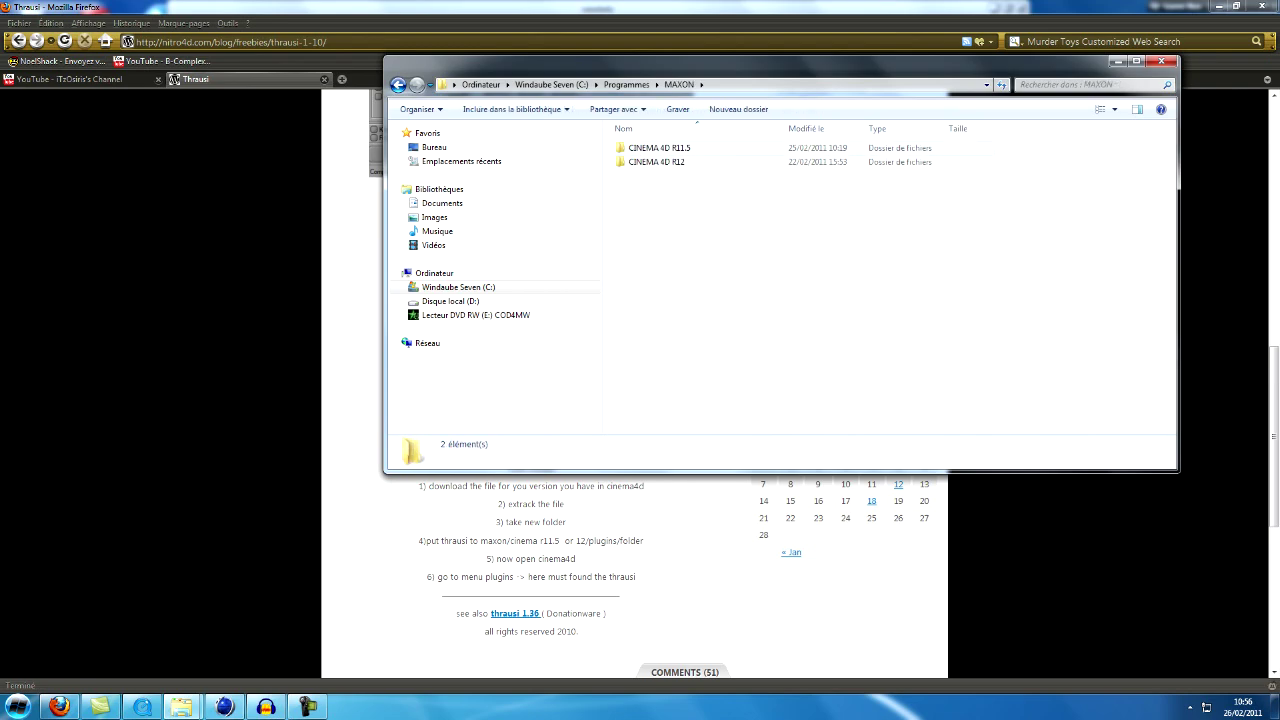
double_click(659, 148)
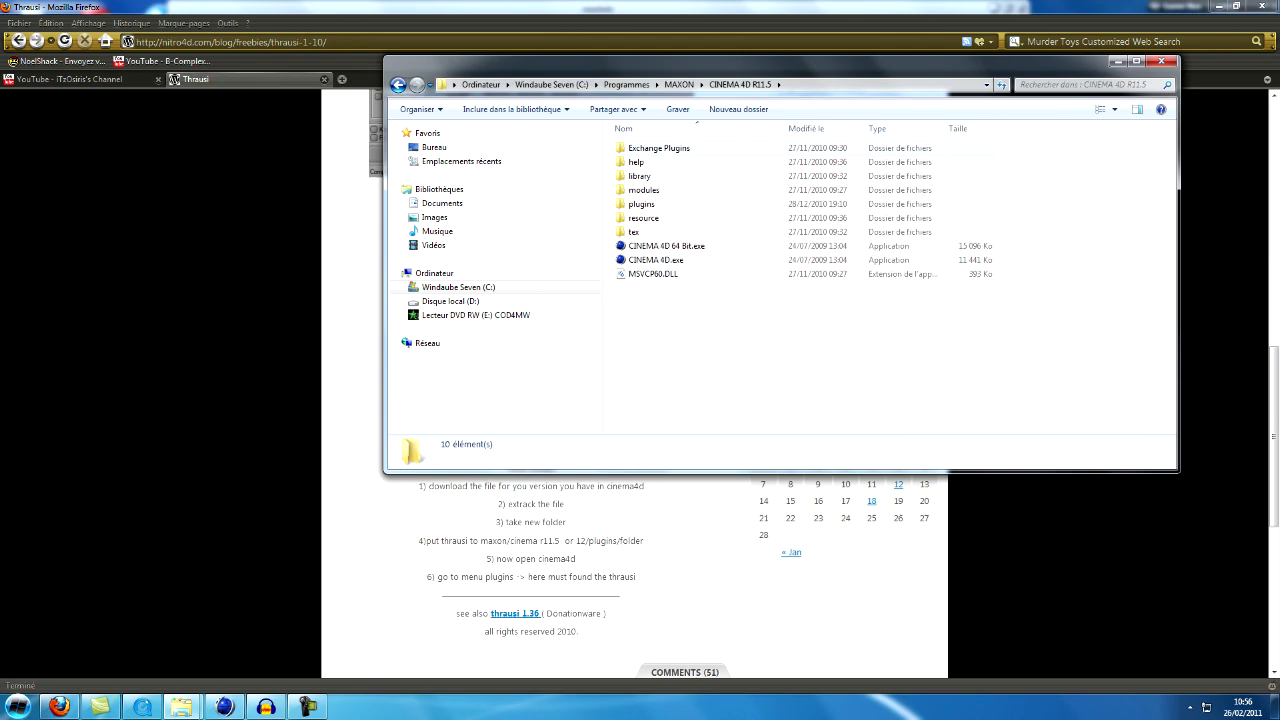
double_click(641, 204)
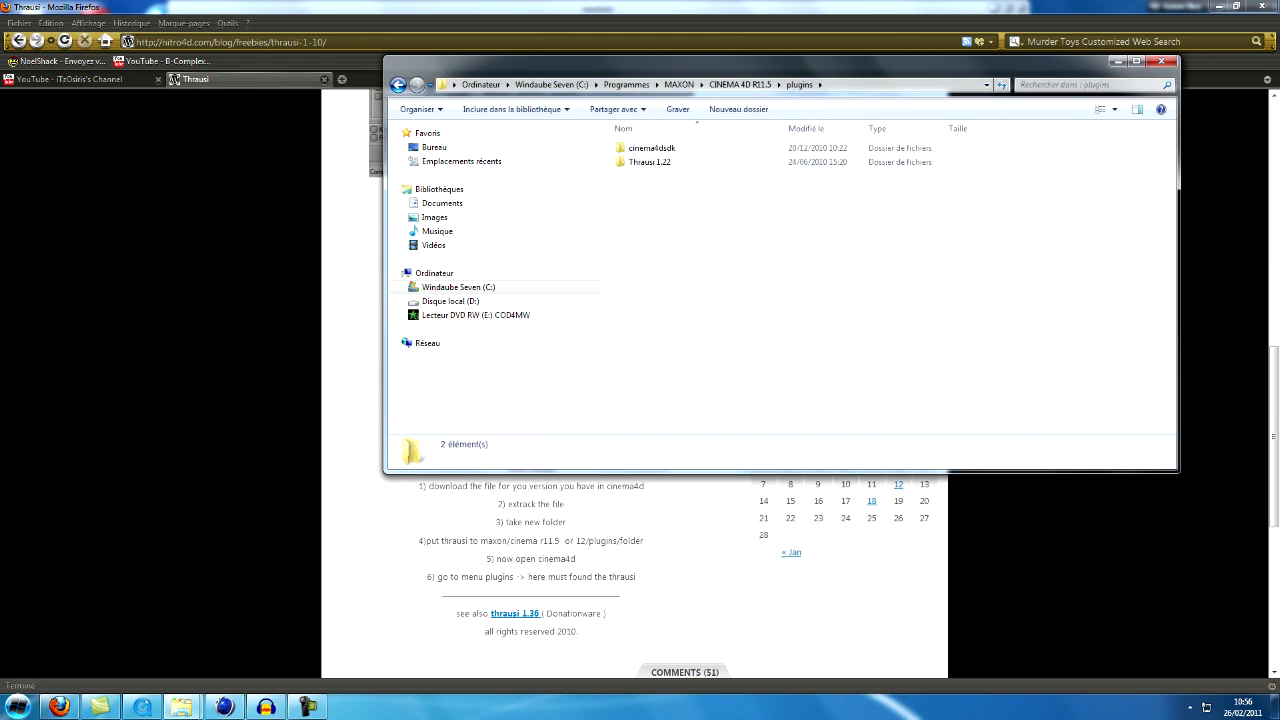
left_click(1161, 61)
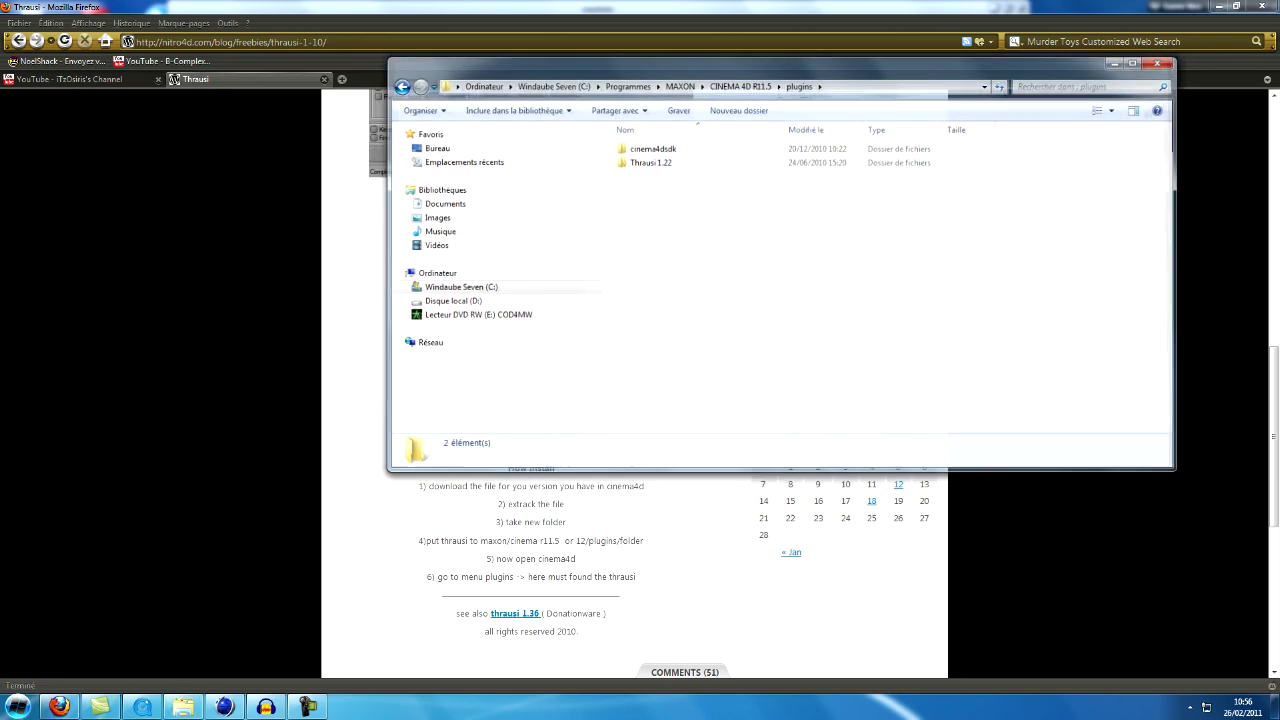
Step: Switch to CINEMA 4D and check the external modules for the Thrausi 1.22 plugin
left_click(225, 707)
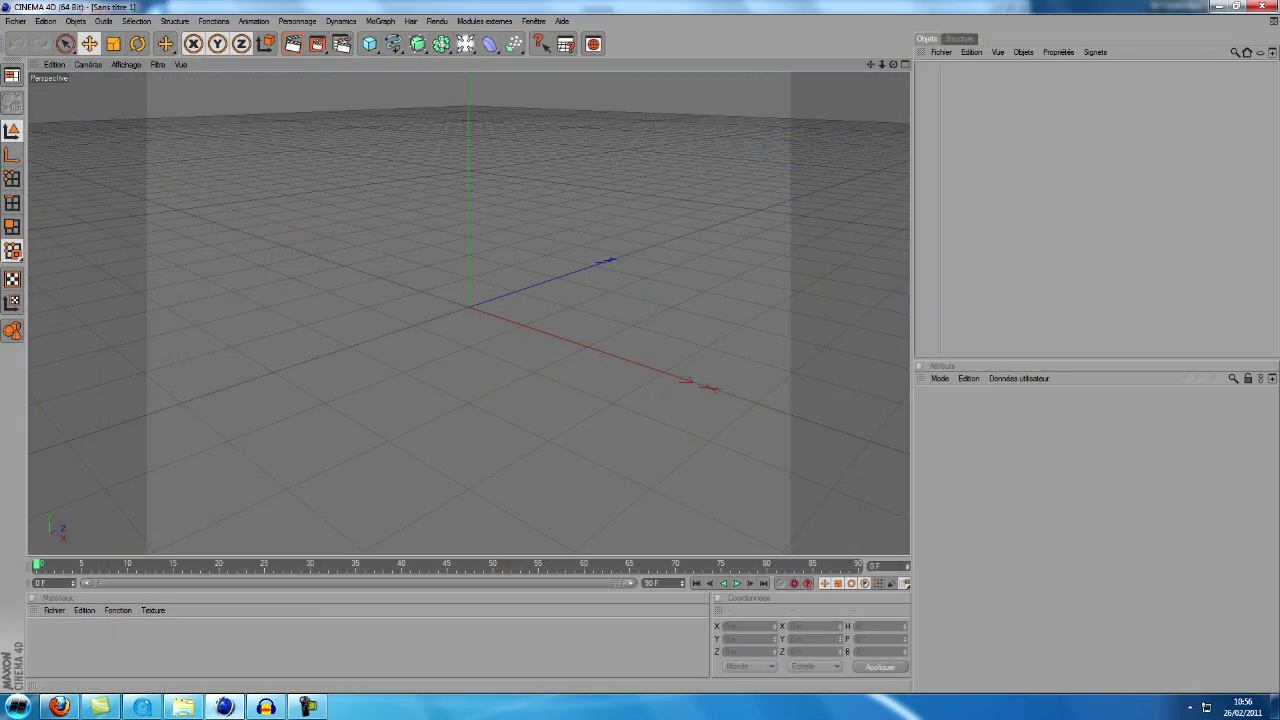
left_click(485, 21)
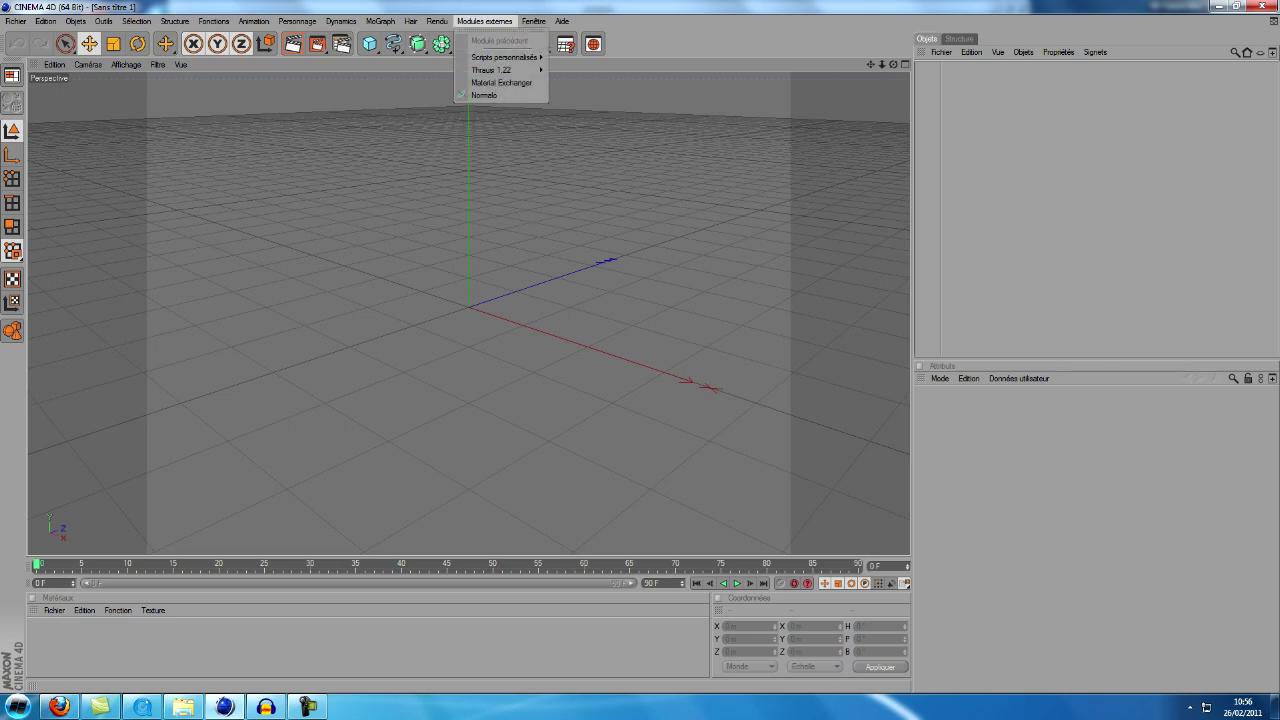
mouse_move(491, 70)
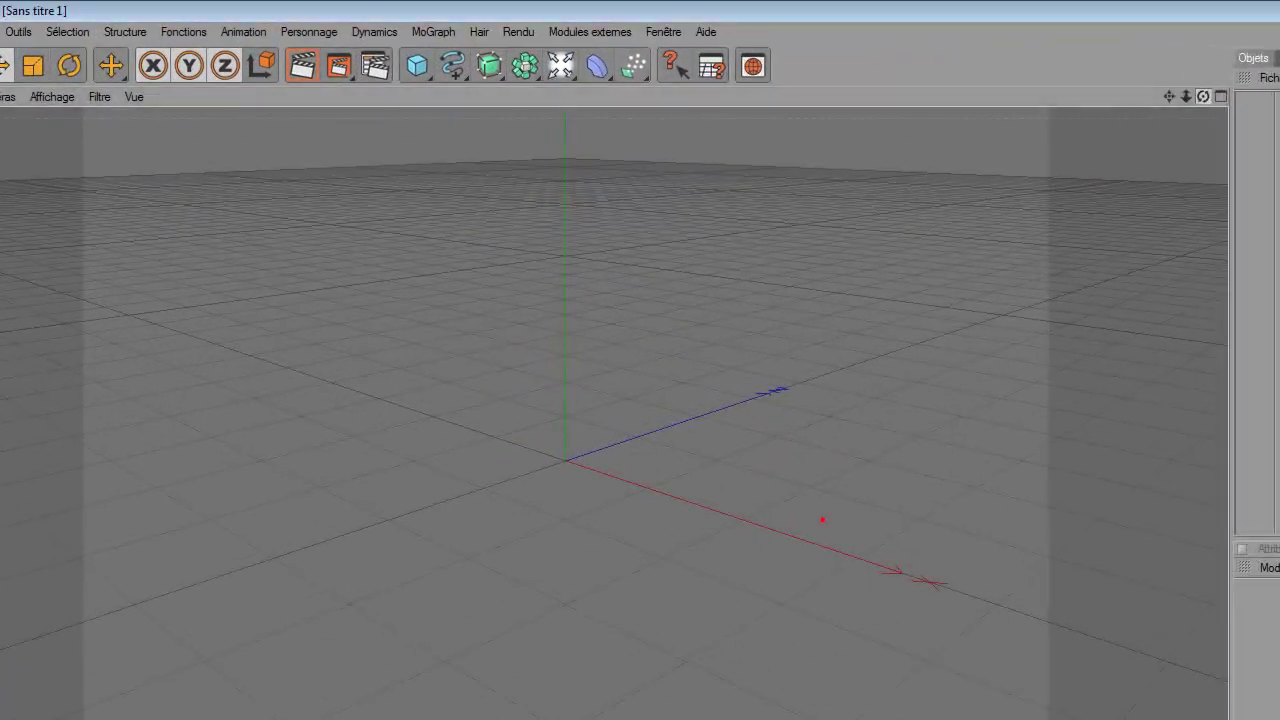
Step: In the render settings, apply the HDV/HDTV 720 29.97 output preset and set the frame range to all frames
left_click_drag(916, 66, 968, 57)
left_click_drag(1203, 96, 1232, 96)
left_click(380, 62)
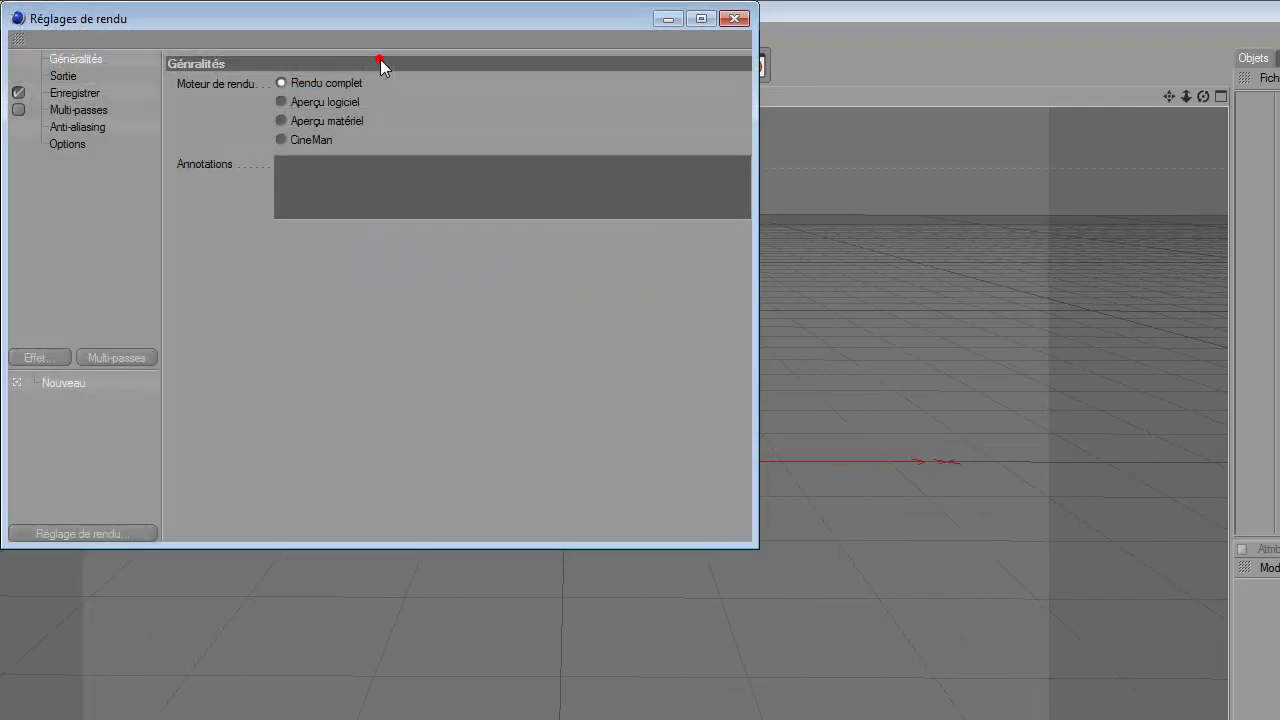
left_click(63, 76)
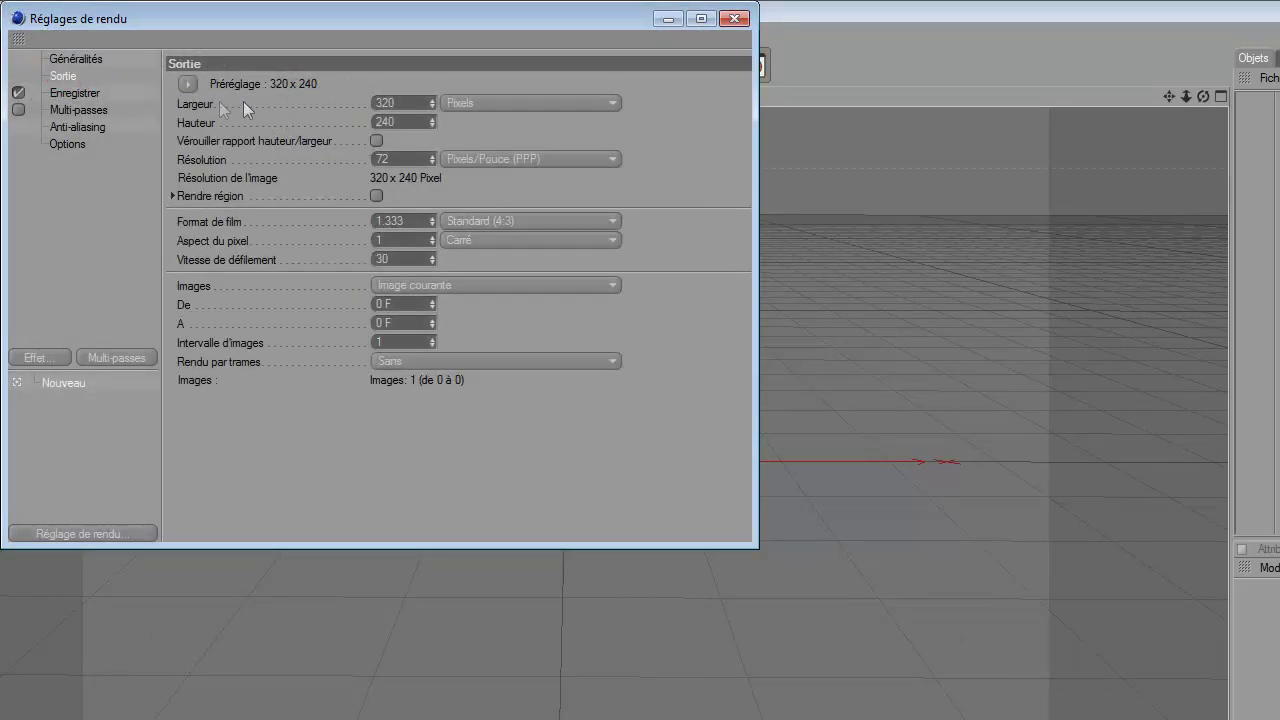
left_click(189, 85)
mouse_move(196, 135)
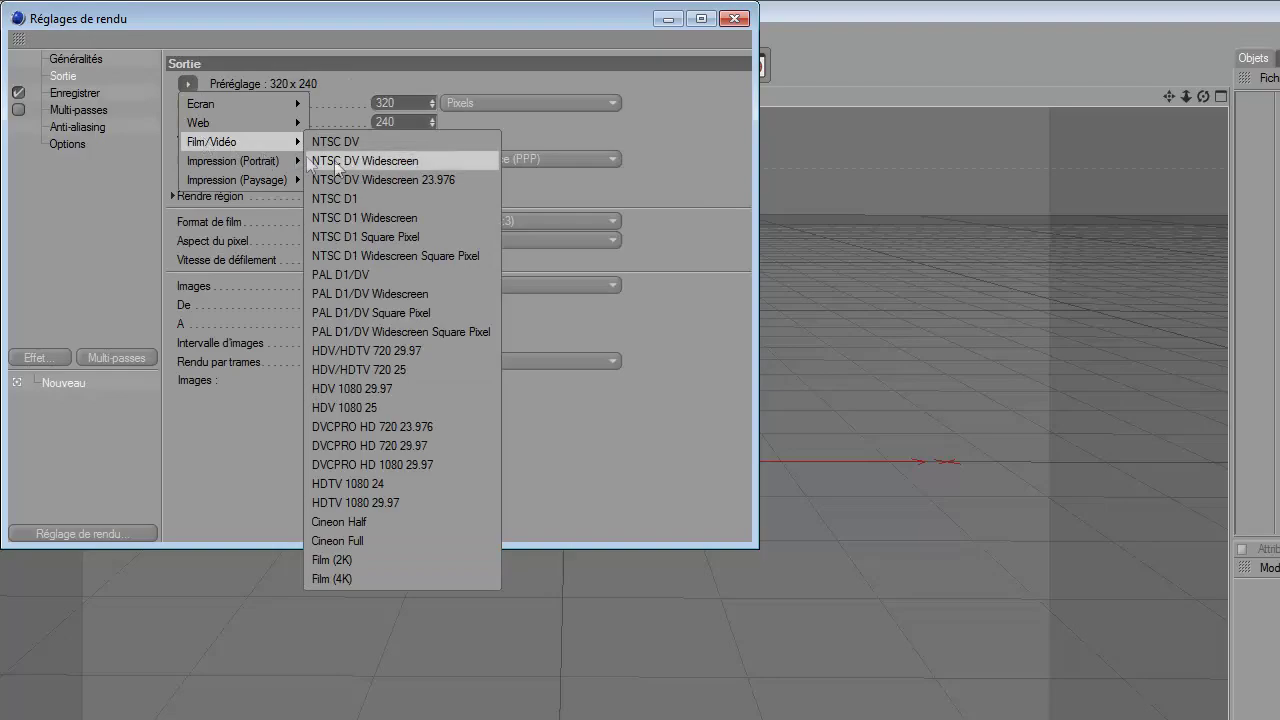
left_click(410, 350)
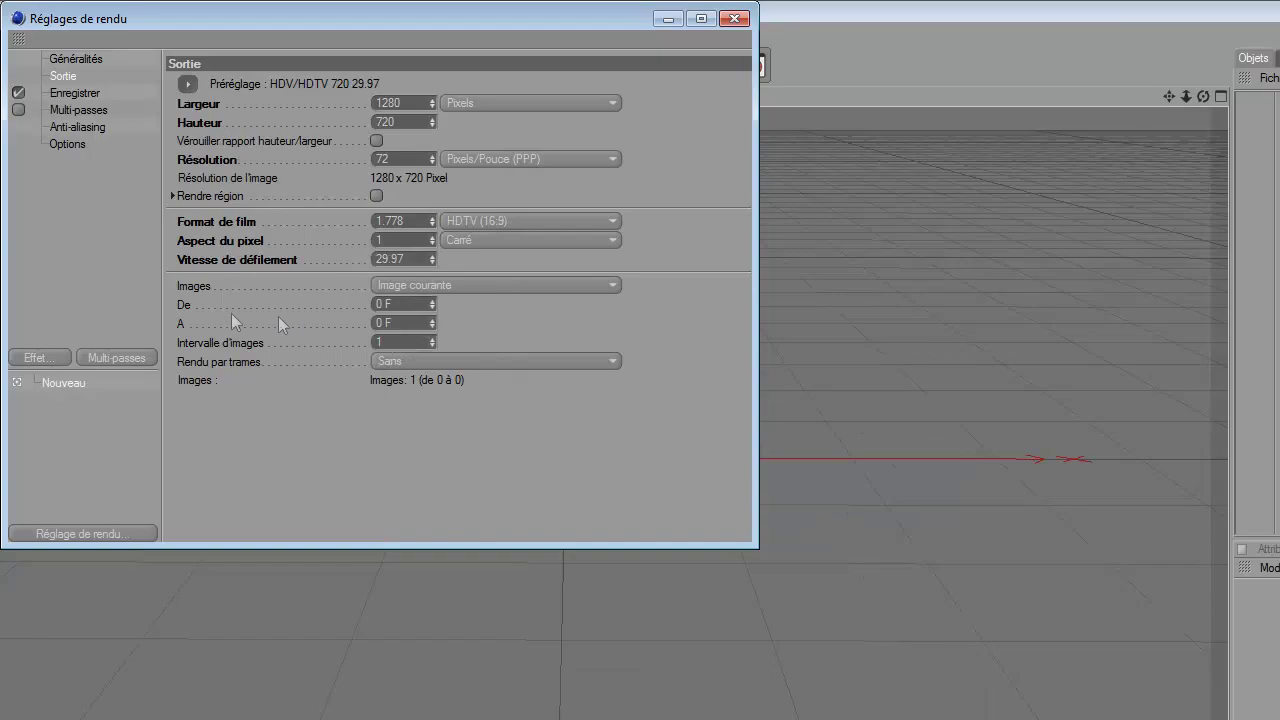
left_click(408, 285)
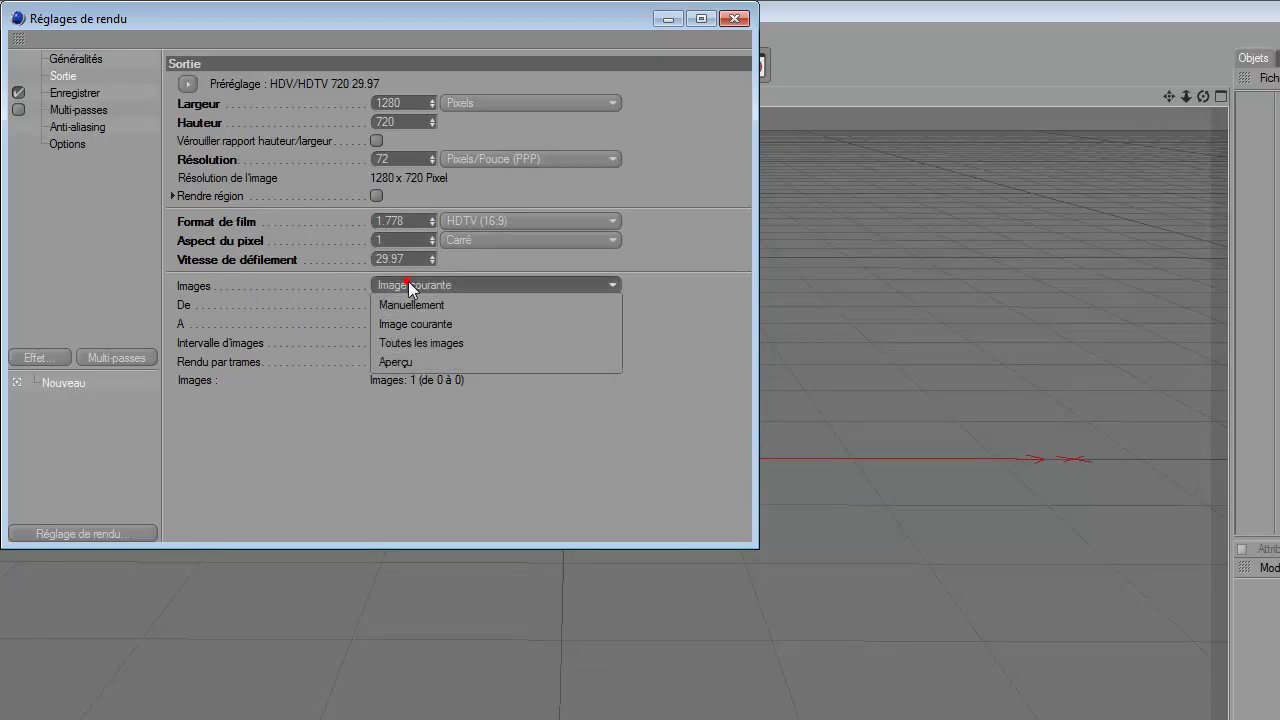
left_click(446, 341)
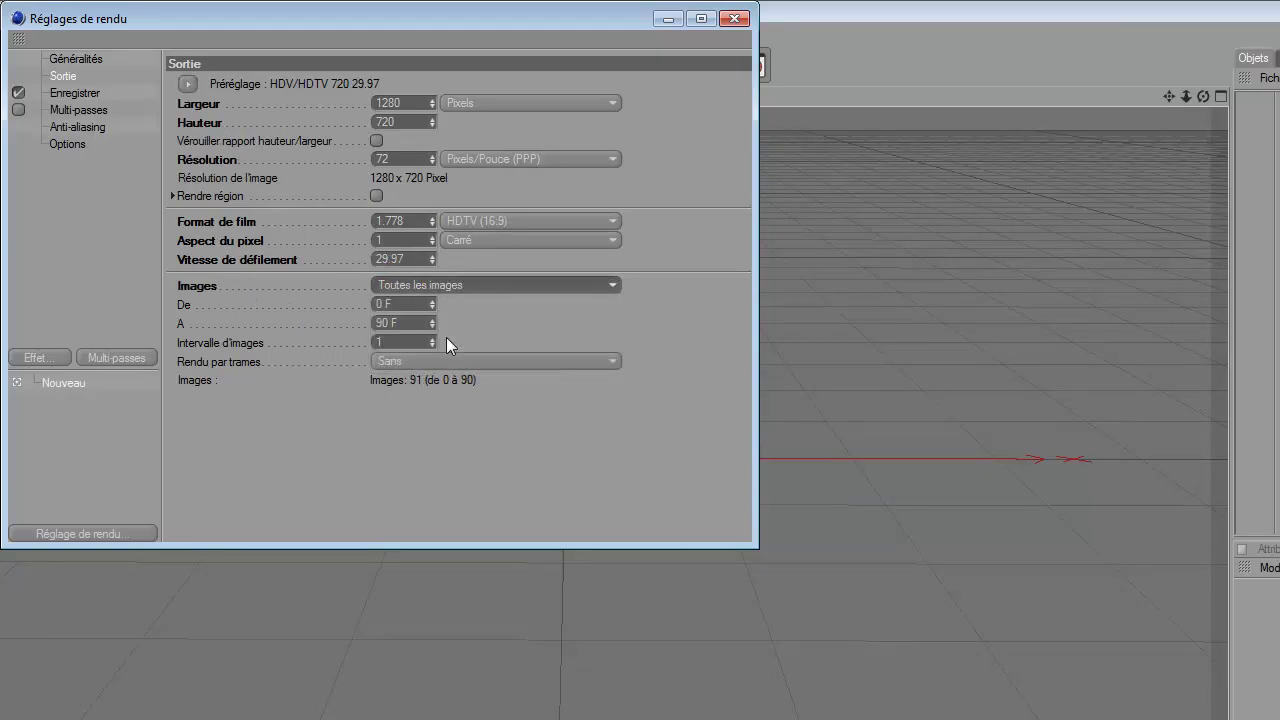
Step: Set the render's save path to a file named Osituto on the desktop
left_click(81, 92)
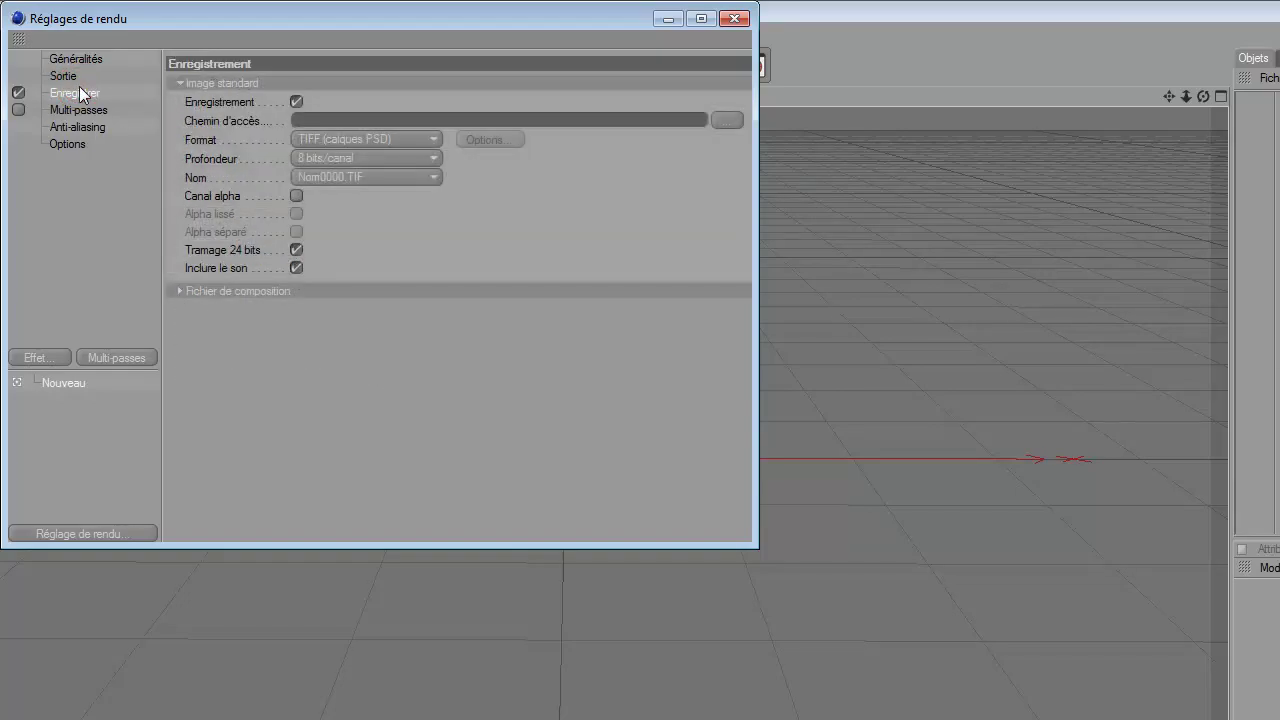
left_click(727, 120)
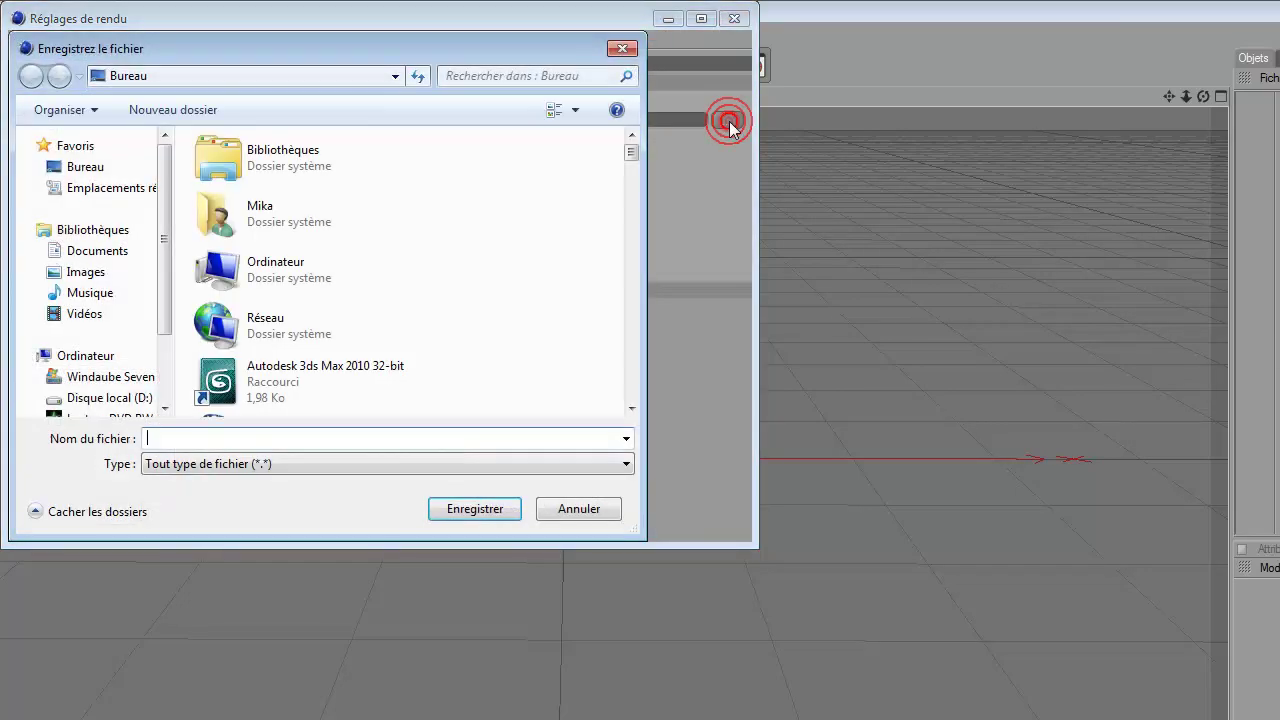
left_click(145, 168)
left_click(174, 445)
type("Osituto")
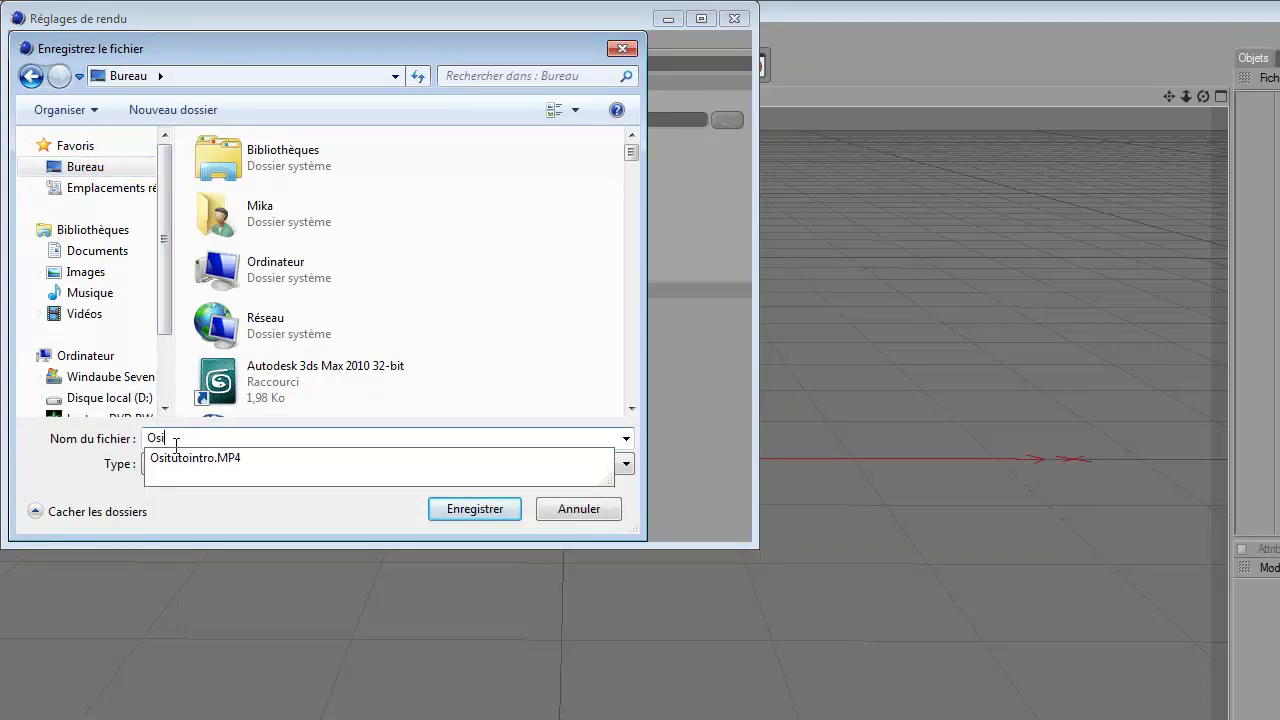
left_click(455, 514)
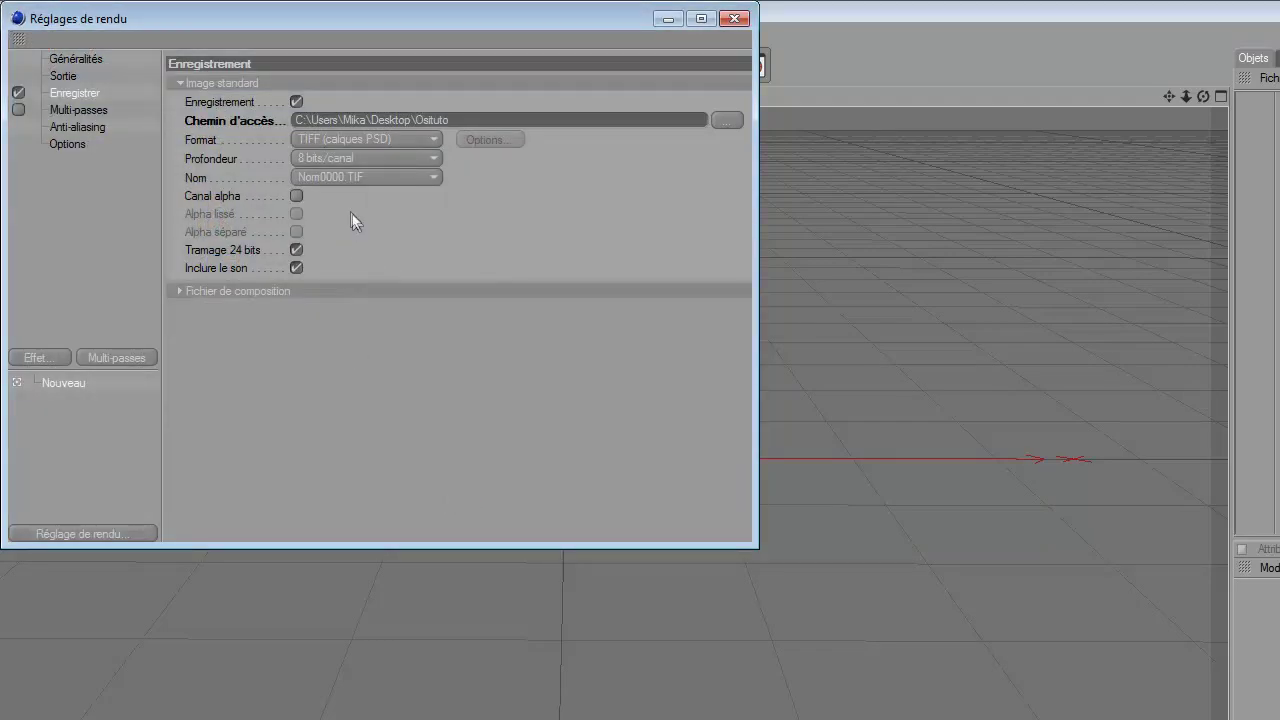
Step: Set the render's save format to Film QuickTime and turn on the alpha channel
left_click(341, 147)
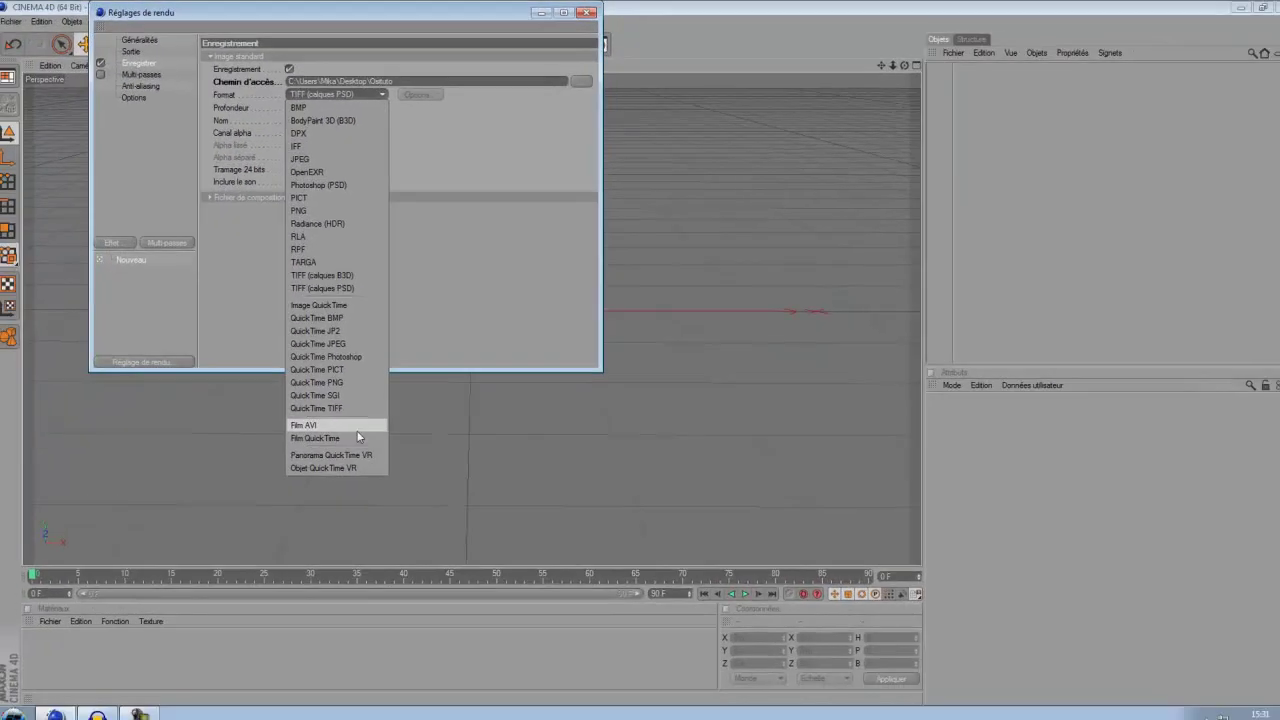
left_click(395, 642)
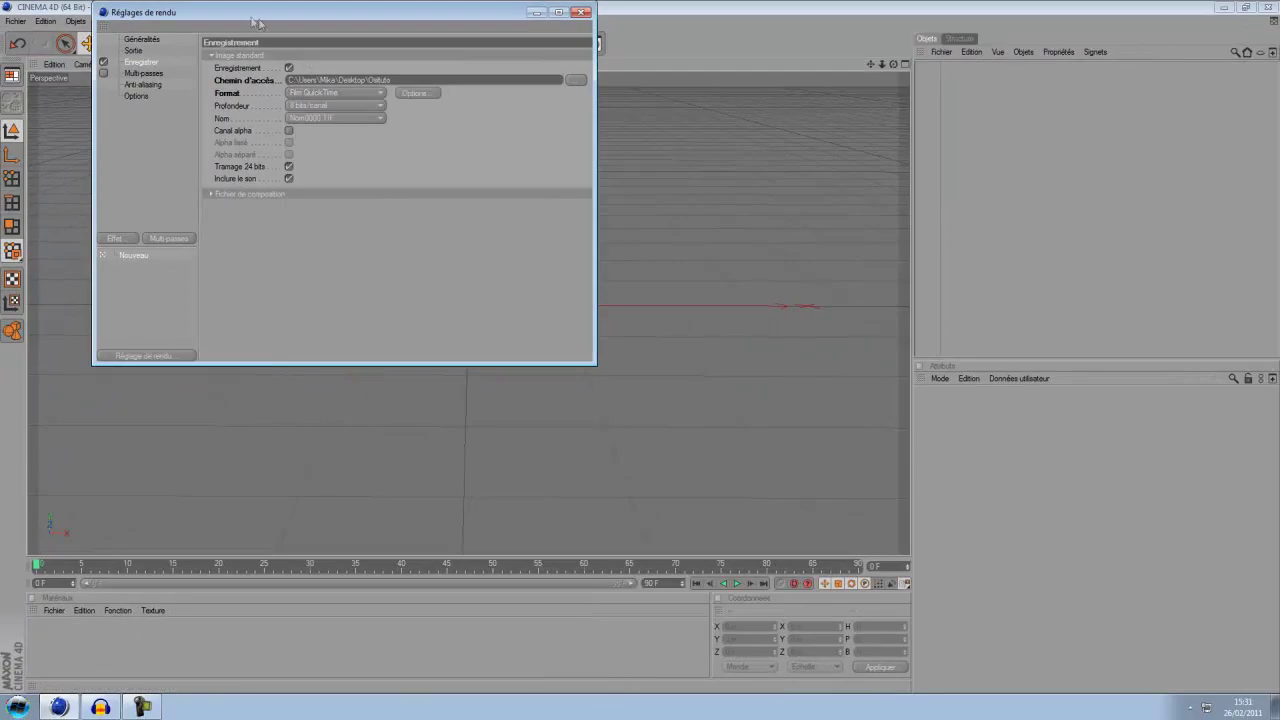
left_click(289, 131)
Step: Set the render anti-aliasing to "Au mieux" with a maximum level of 2x2, and close the render settings
left_click(156, 86)
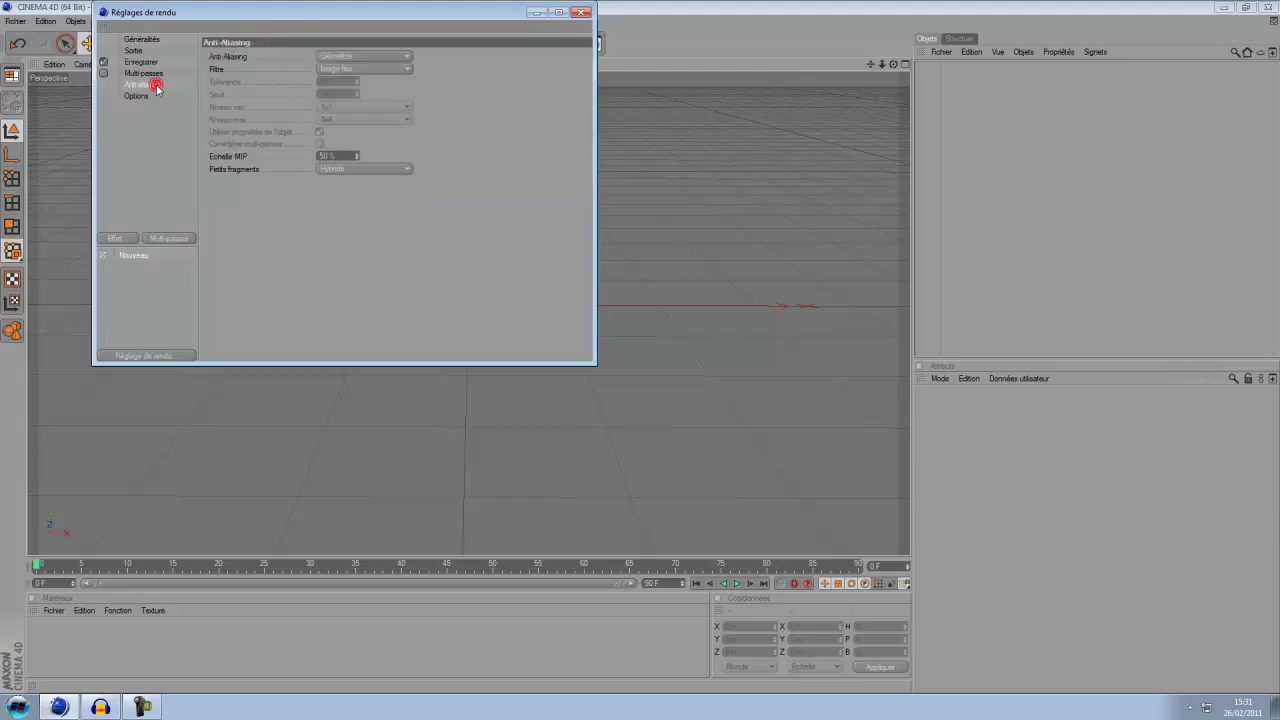
left_click(340, 55)
left_click(351, 94)
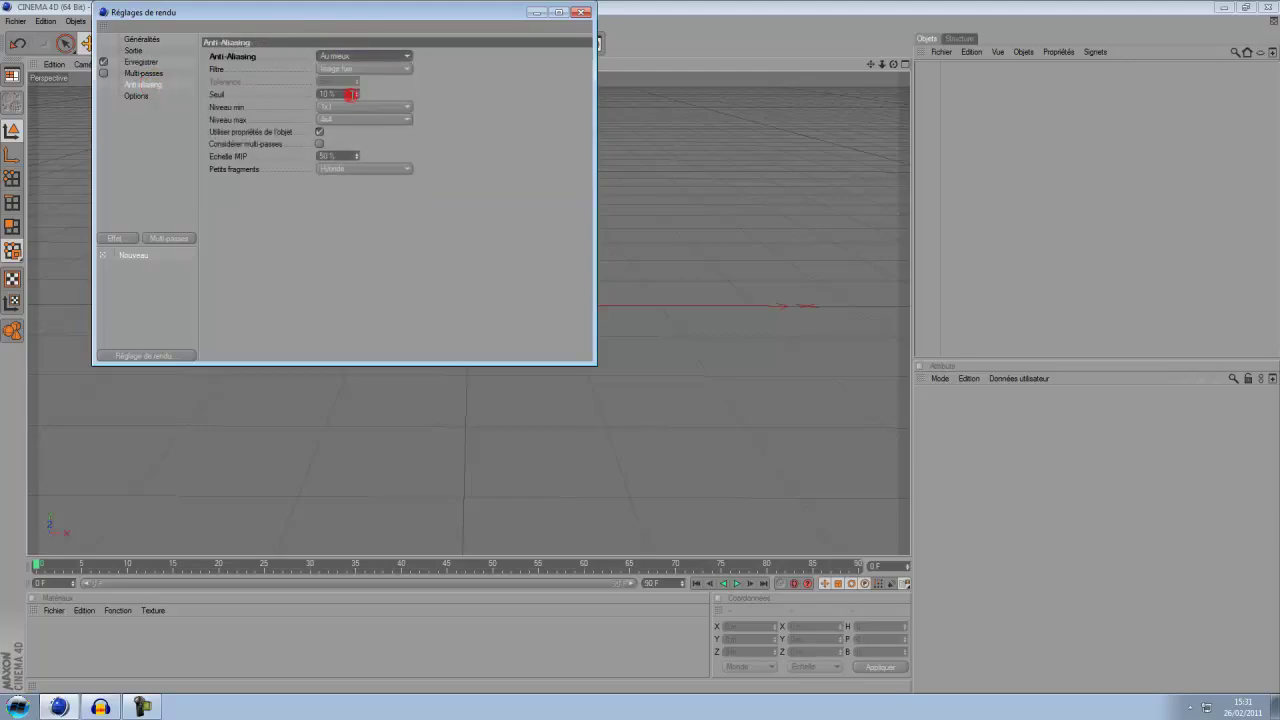
left_click(358, 119)
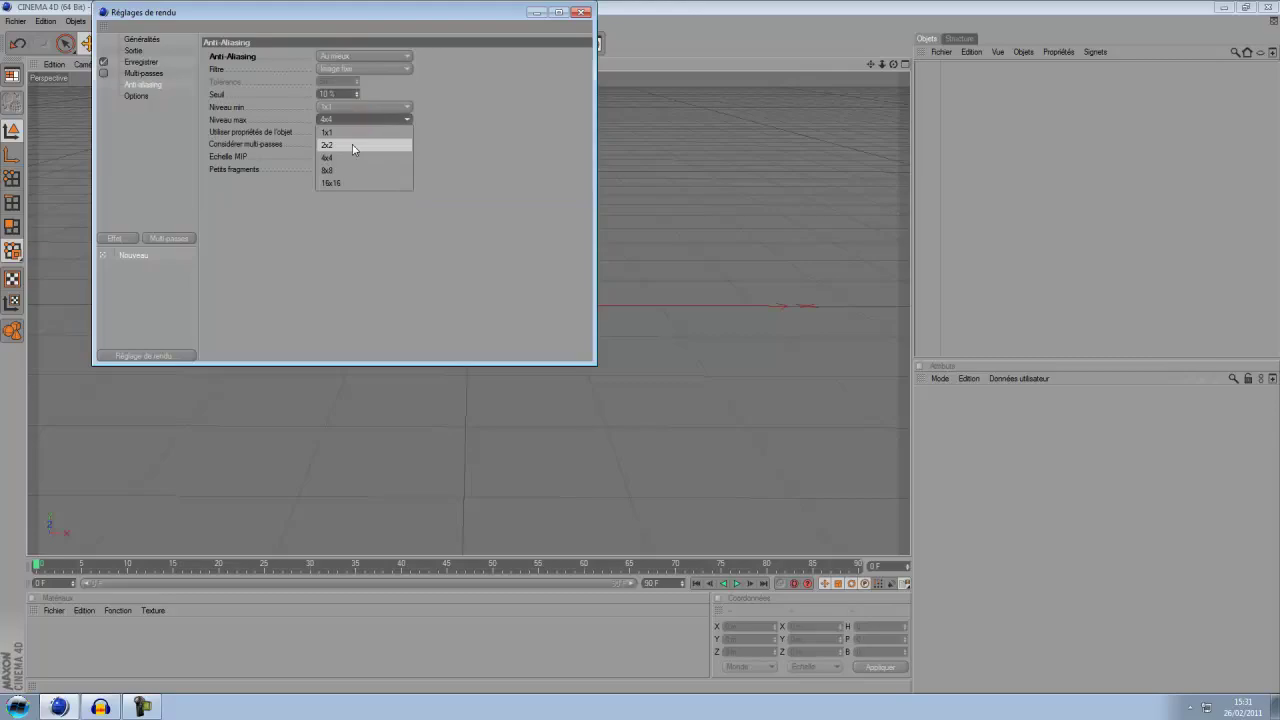
left_click(350, 140)
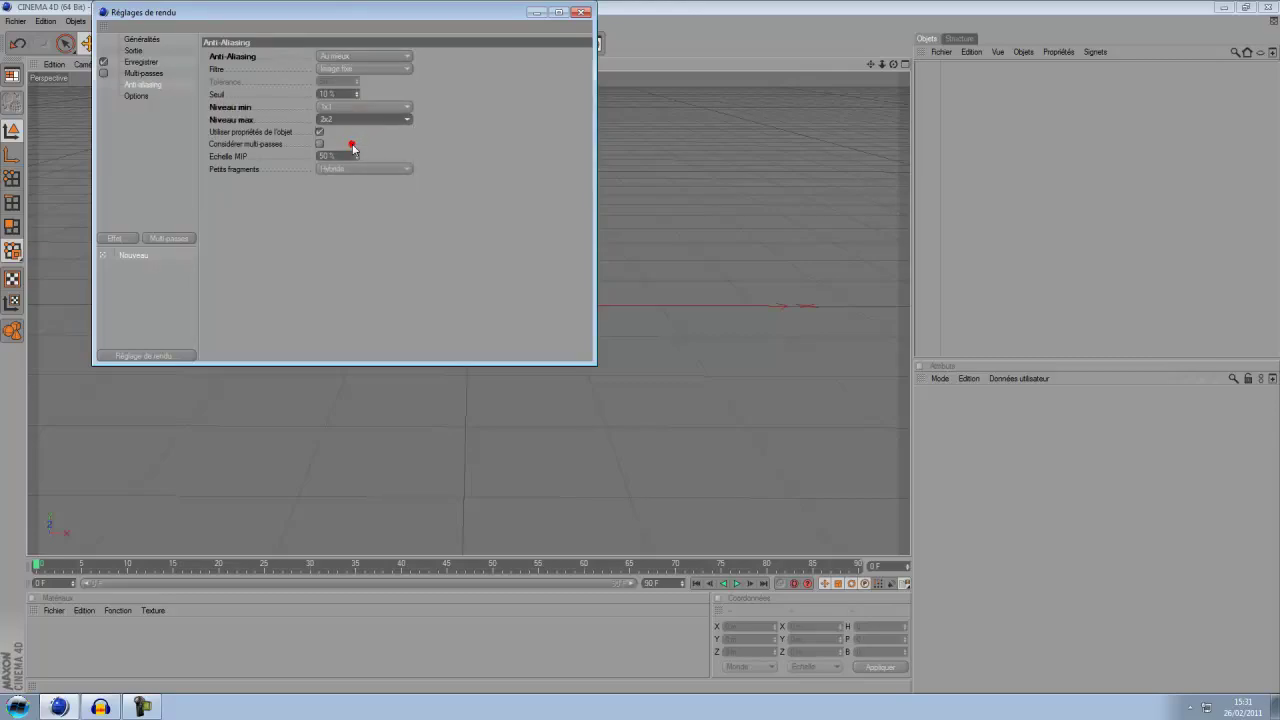
left_click(581, 13)
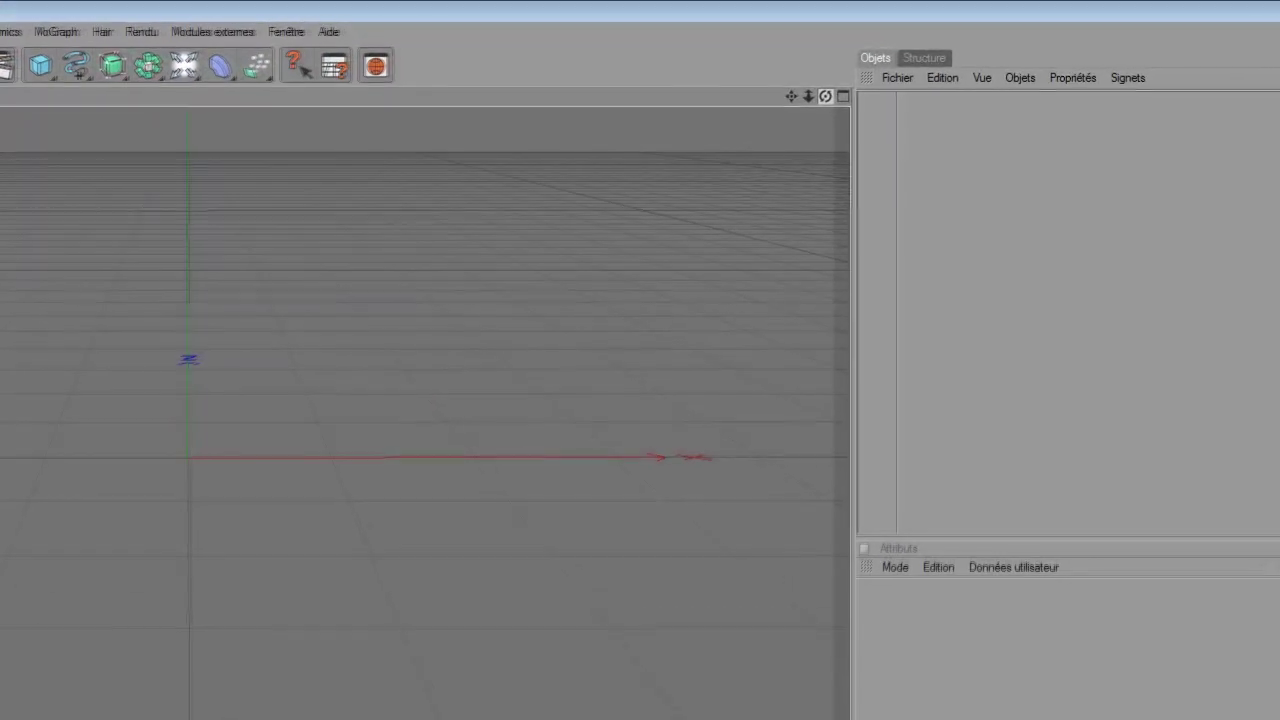
Step: Add a floor object and a MoGraph text object to the scene
left_click(182, 65)
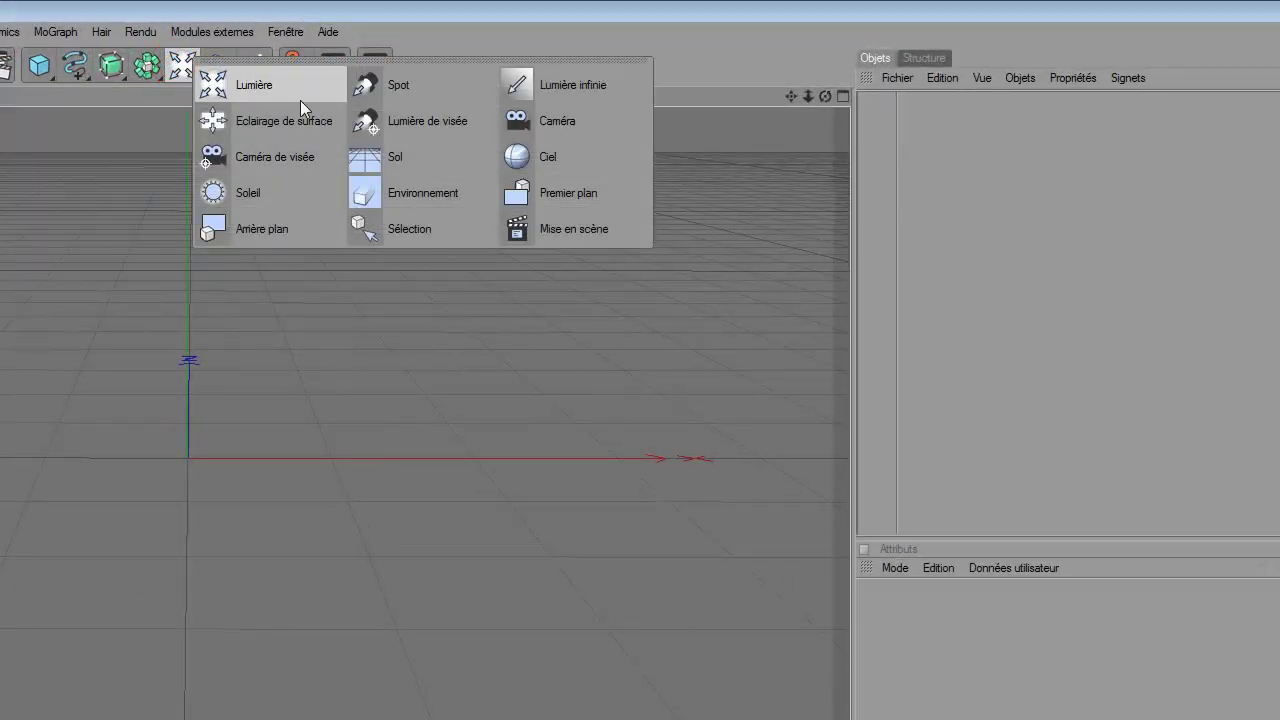
left_click(419, 160)
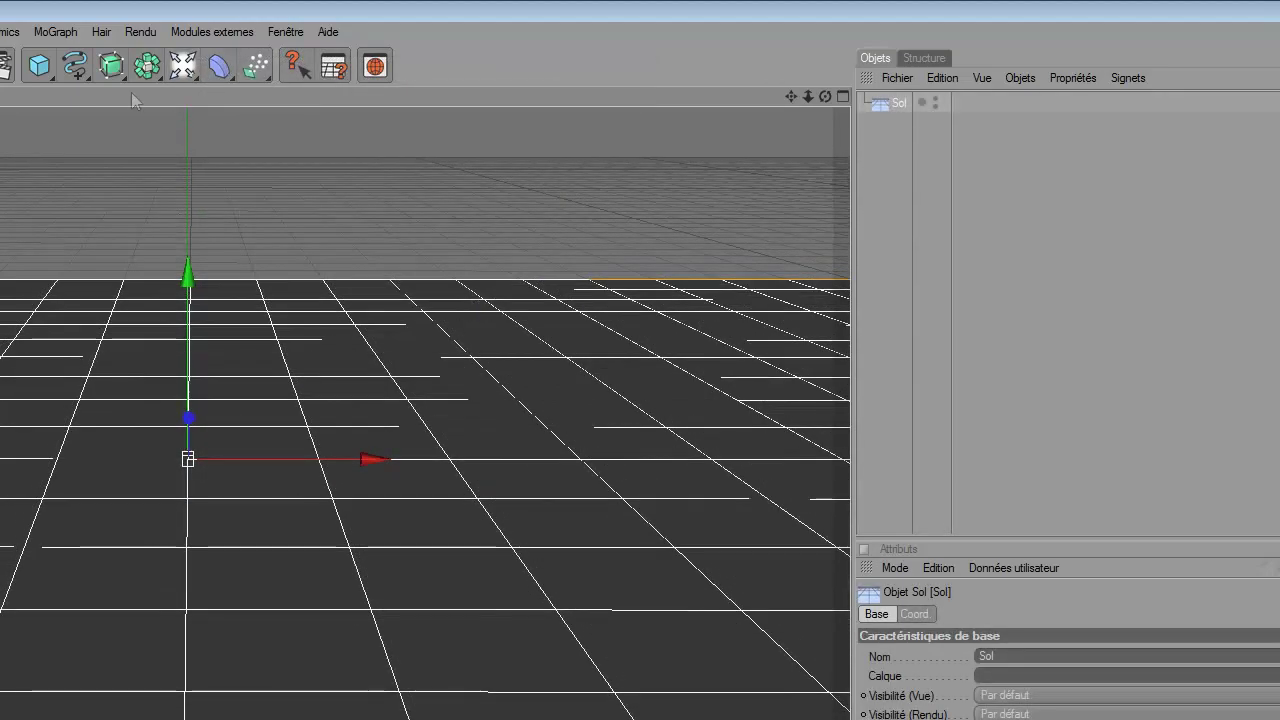
left_click(55, 31)
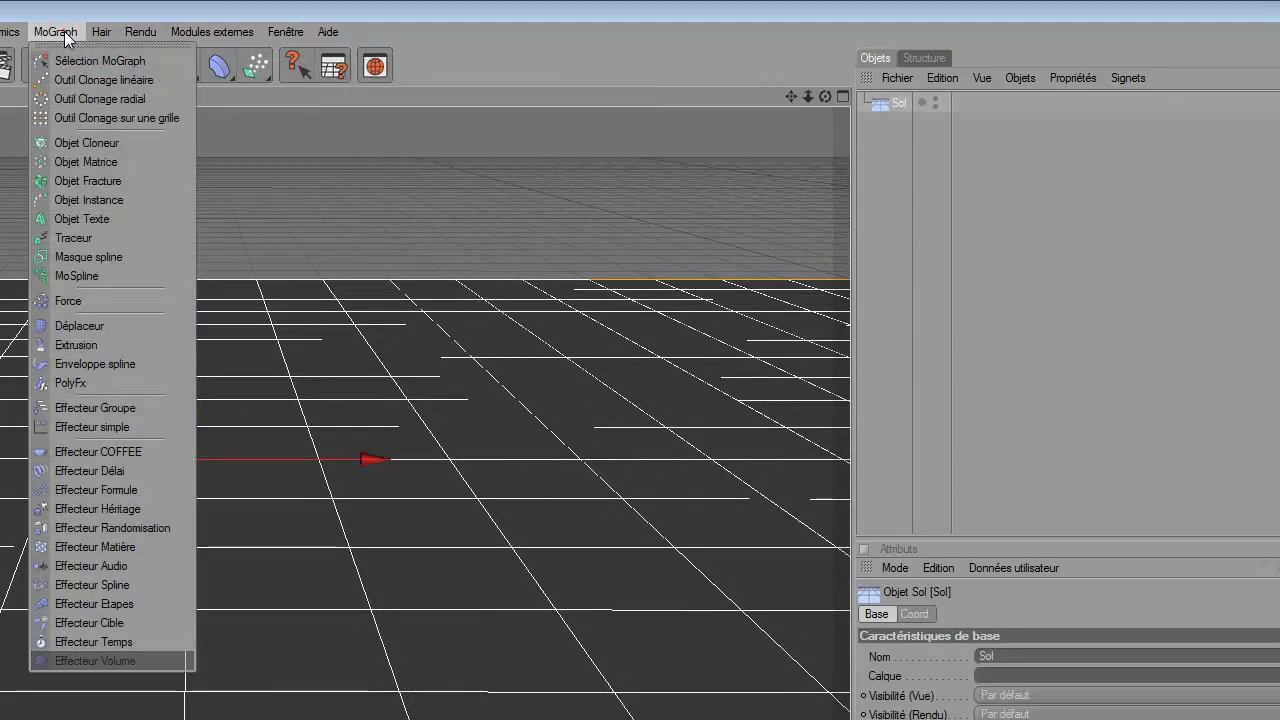
left_click(83, 218)
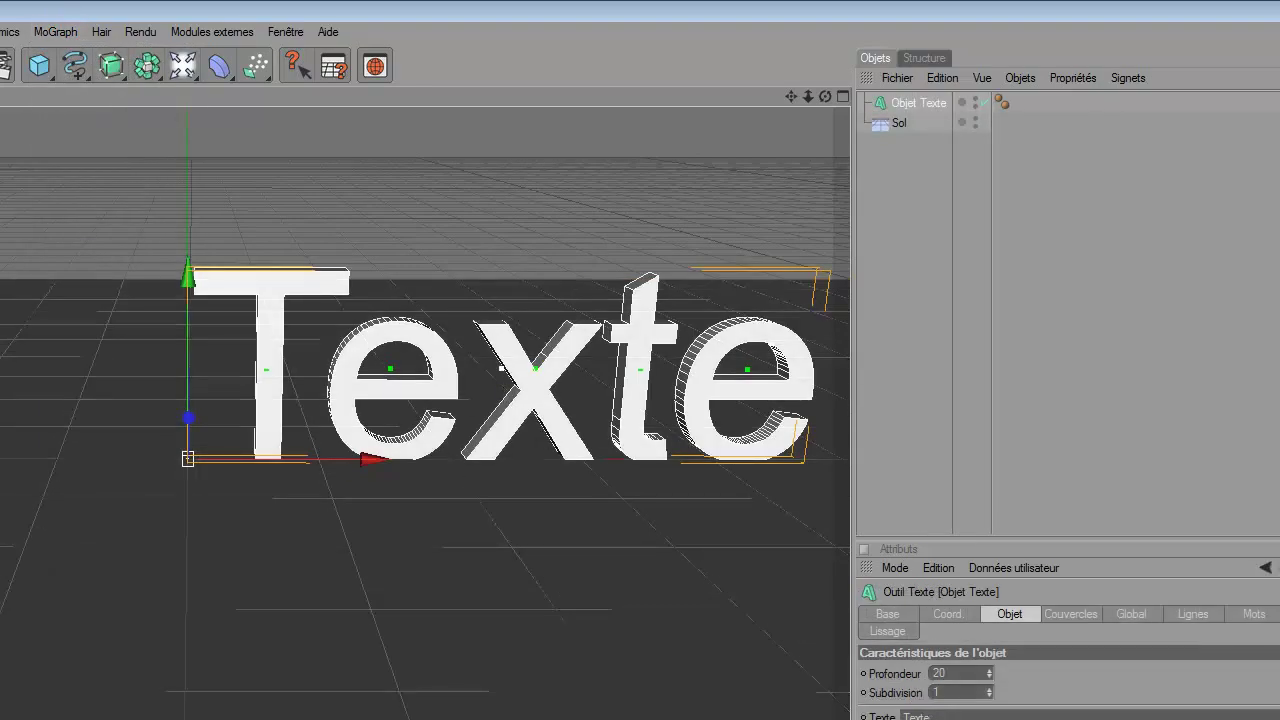
Step: Set the text object's wording to "Osiris", its depth to 70 and its font to Counter-Strike
left_click_drag(933, 717, 904, 694)
key("BackSpace")
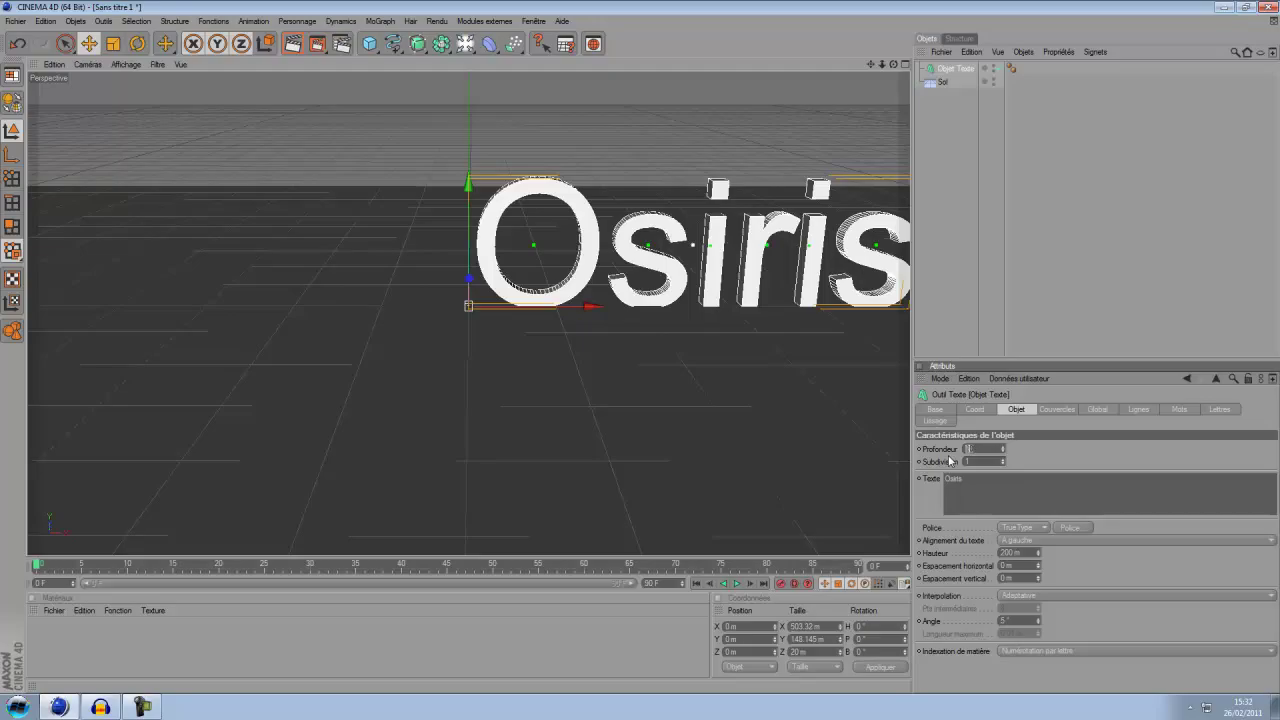
left_click(1070, 527)
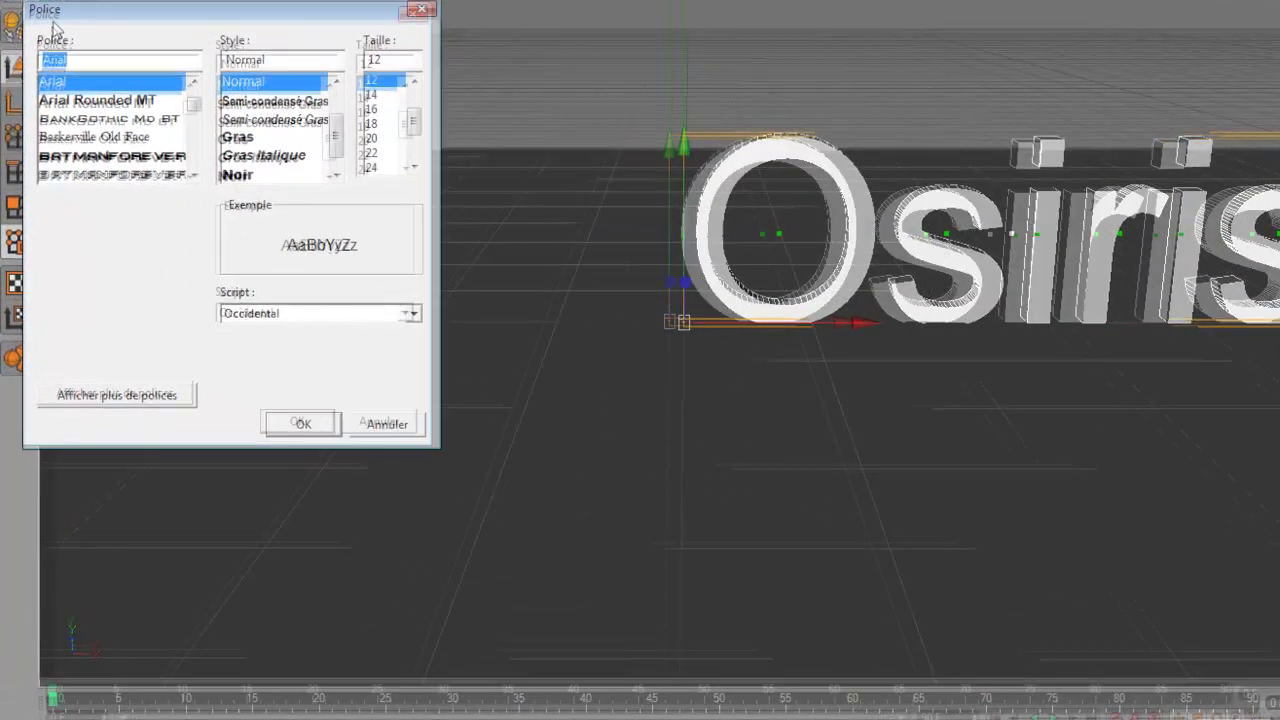
type("counter-")
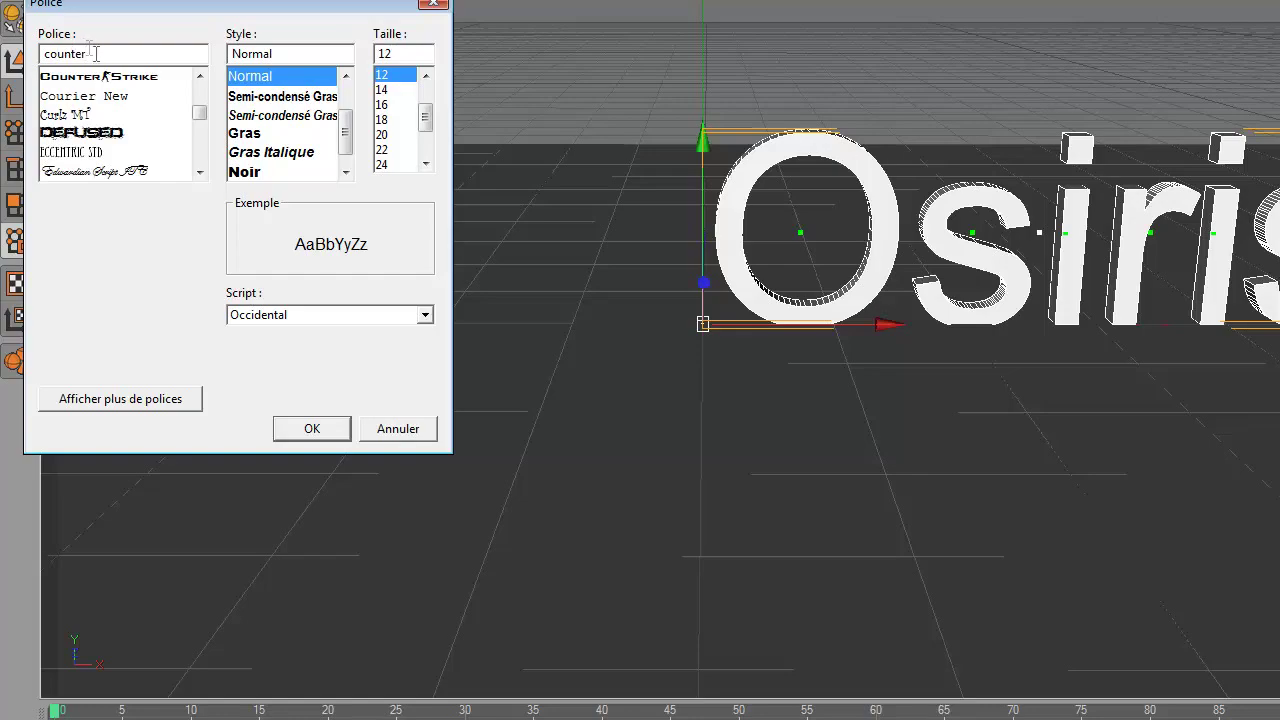
left_click(100, 76)
left_click(311, 427)
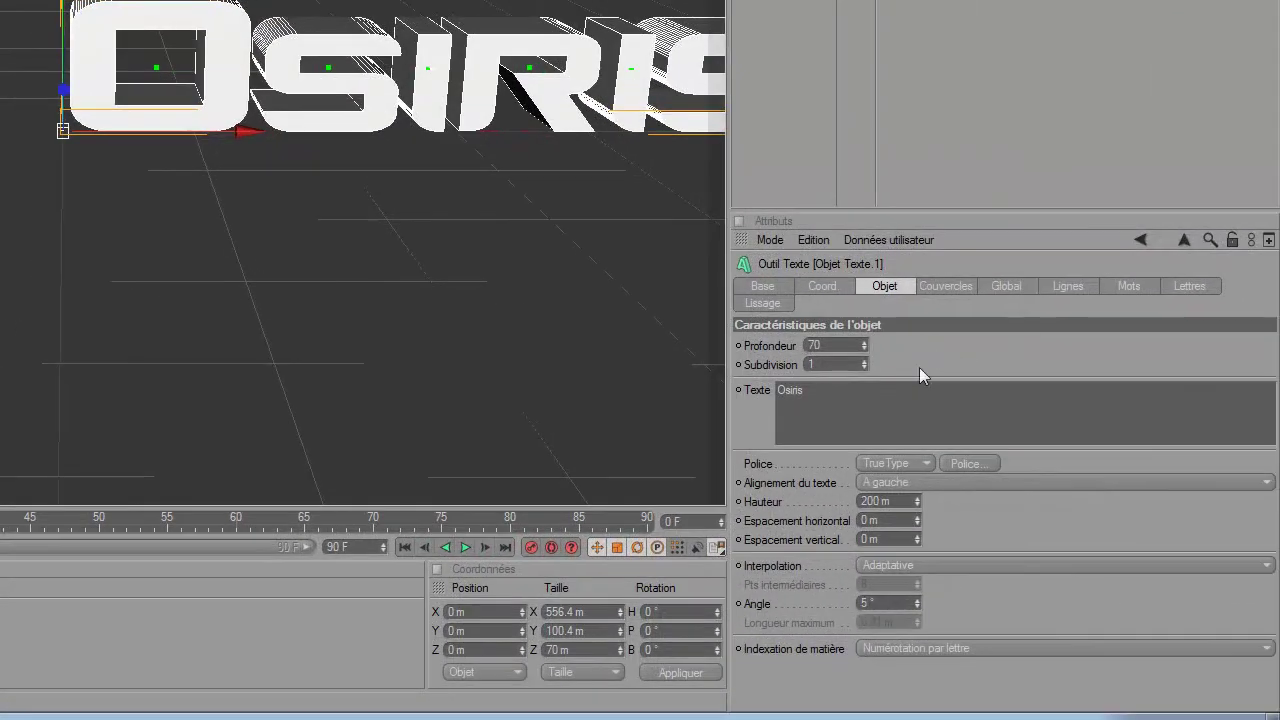
Step: Replace the wording of the second text object with "Tutorial"
left_click_drag(889, 409, 760, 365)
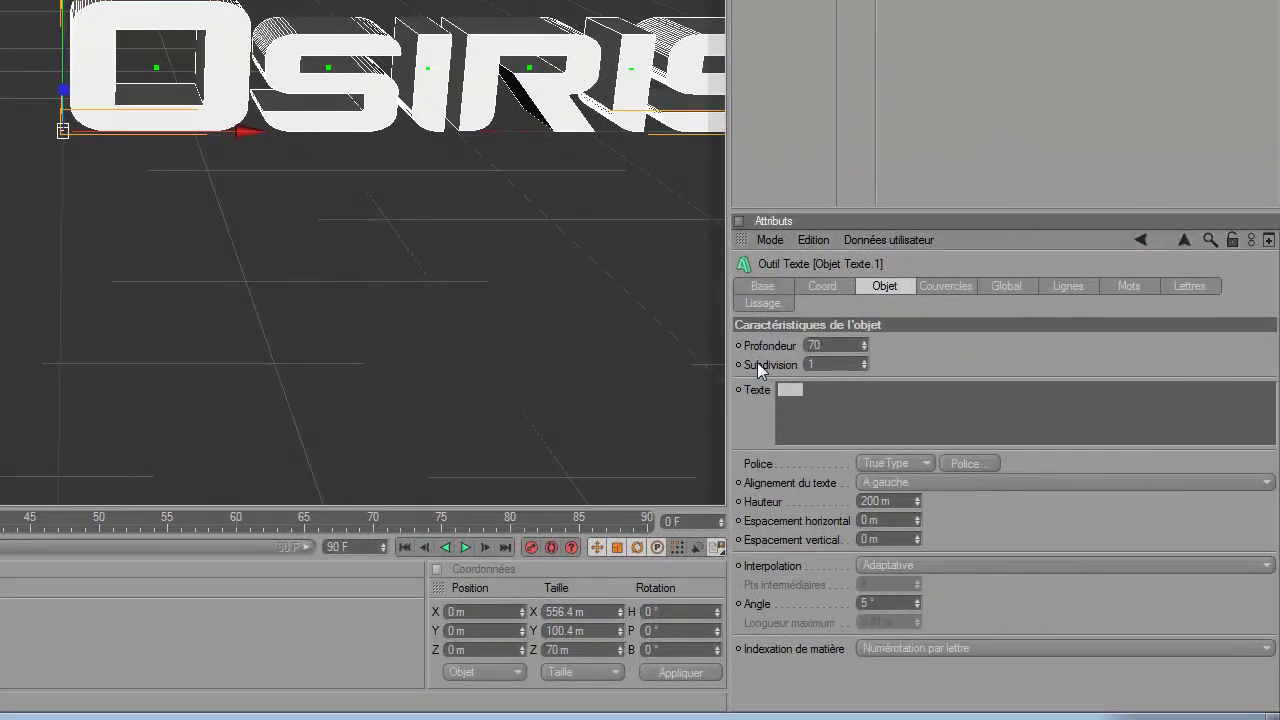
key("BackSpace")
type("Tutorial")
left_click(921, 86)
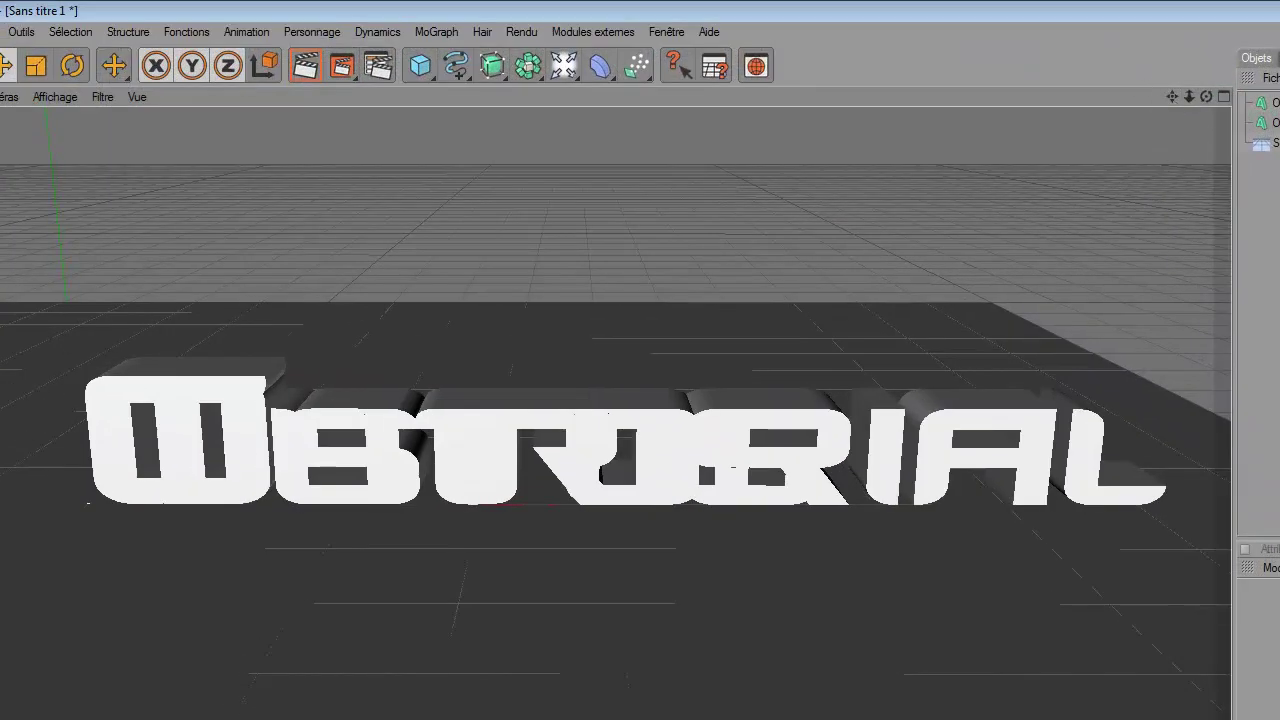
Step: Select both text objects and set the viewport display to Gouraud shading with lines
left_click_drag(1279, 160, 1276, 100)
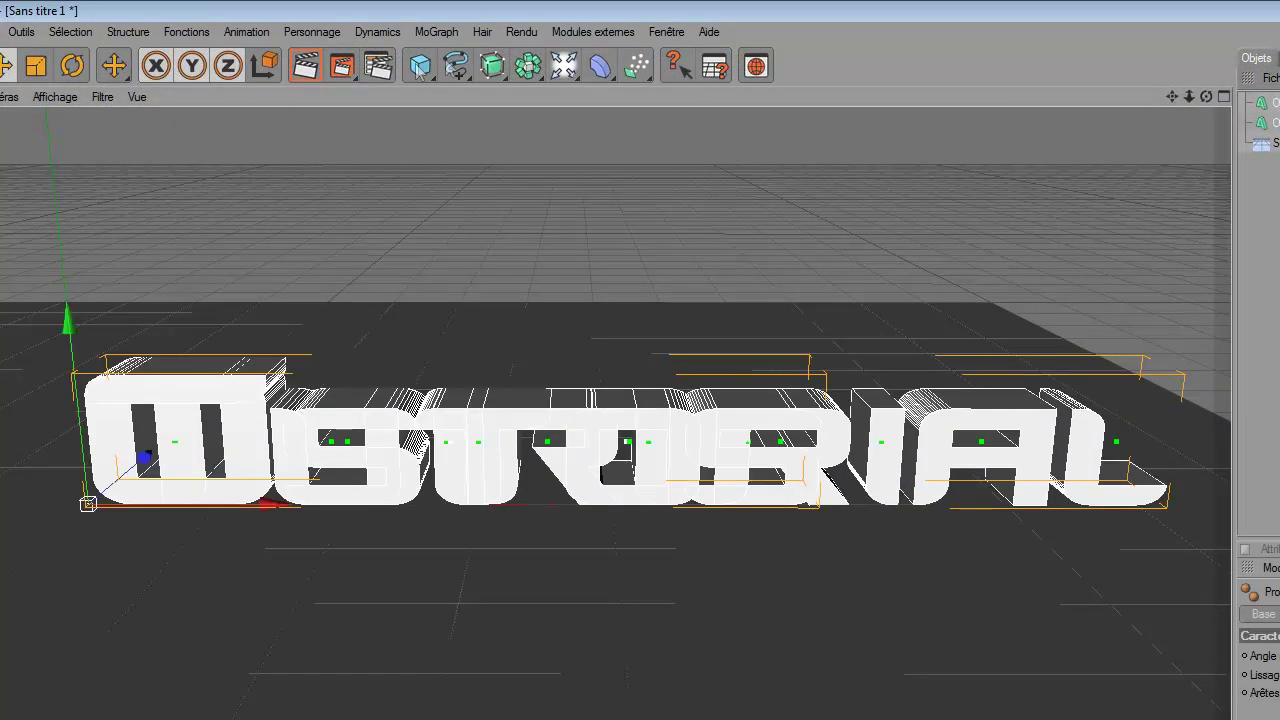
left_click(63, 97)
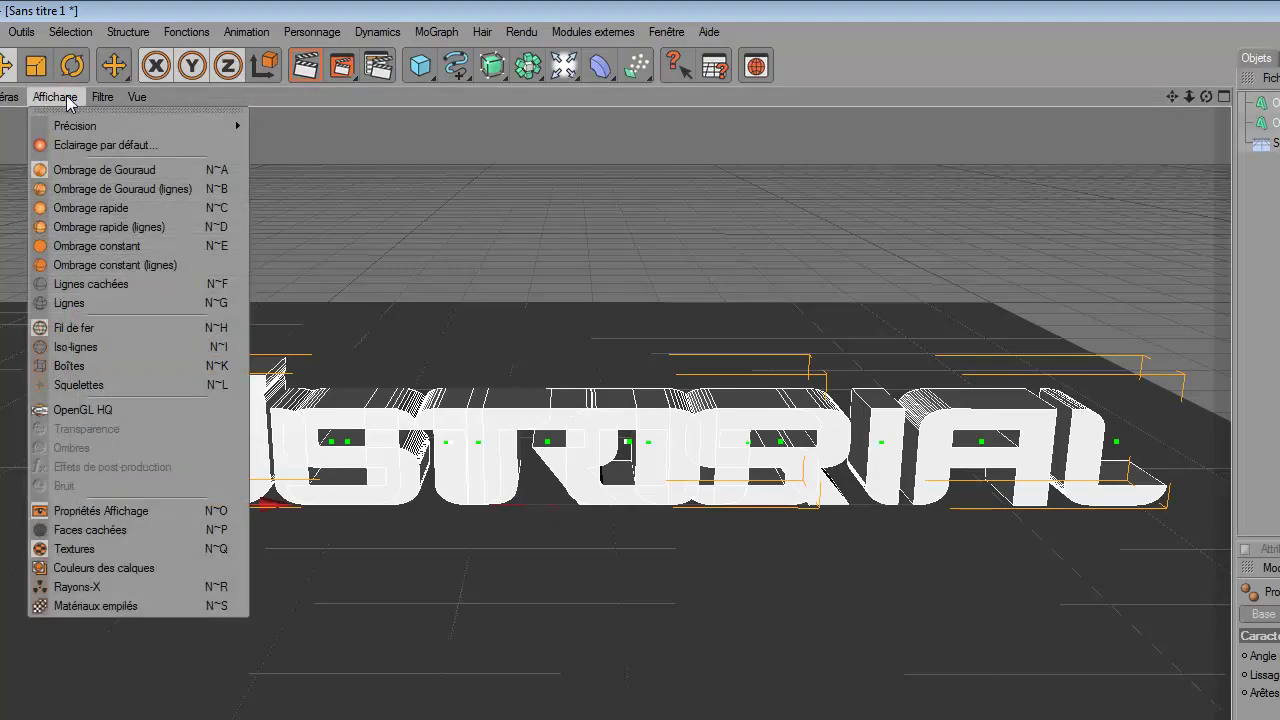
left_click(105, 189)
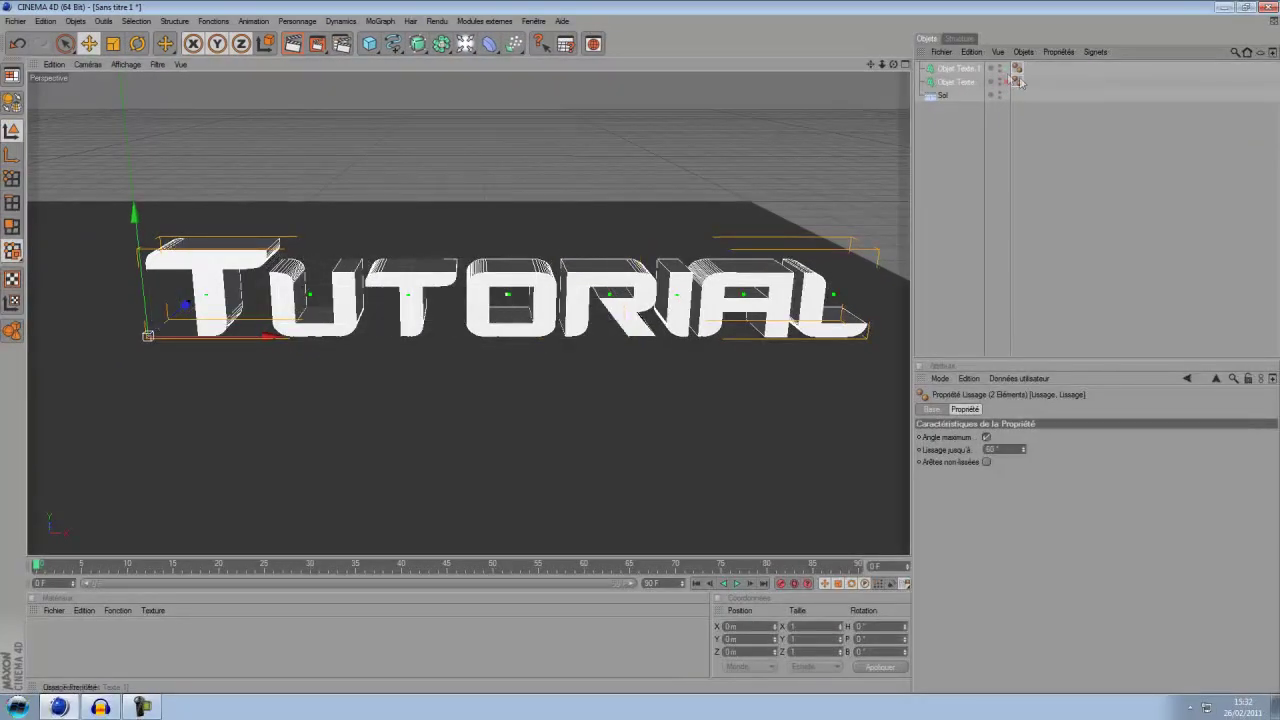
Step: Set the horizontal spacing of the "Tutorial" text to -5 m and of the re-enabled "Osiris" text to 46 m
left_click(957, 68)
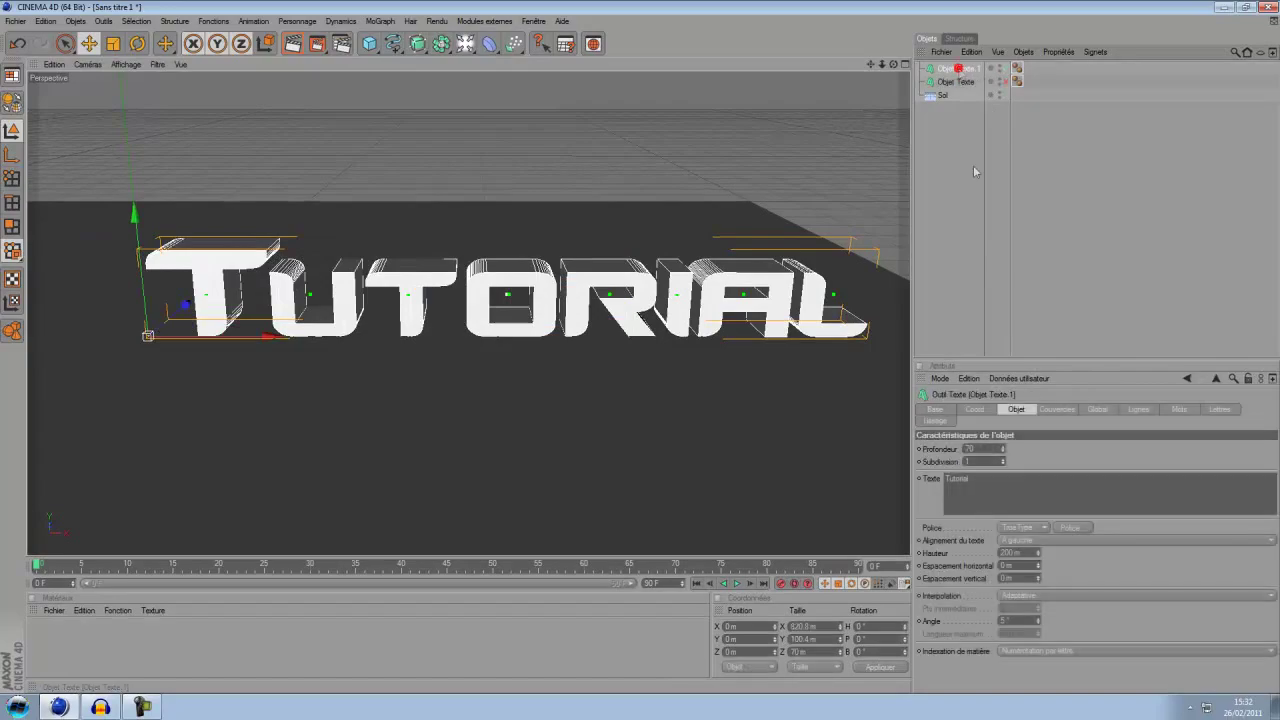
left_click_drag(1040, 572, 1040, 580)
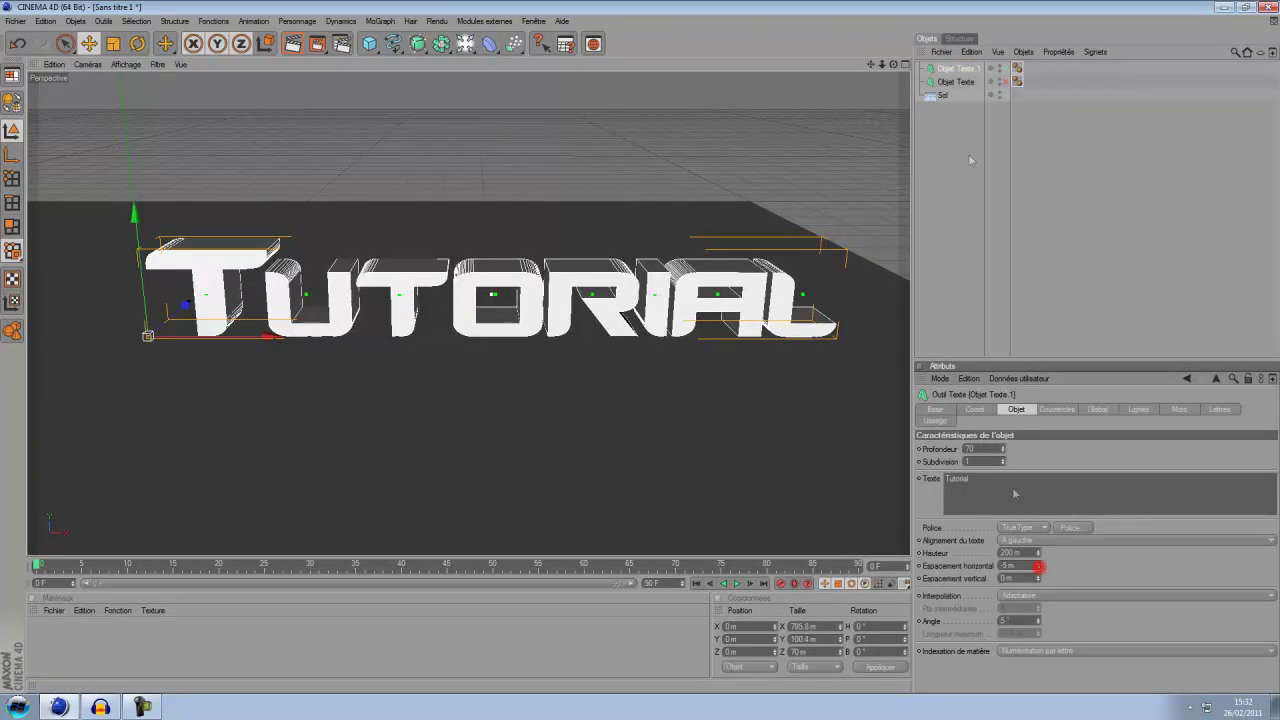
left_click(1005, 82)
left_click(957, 83)
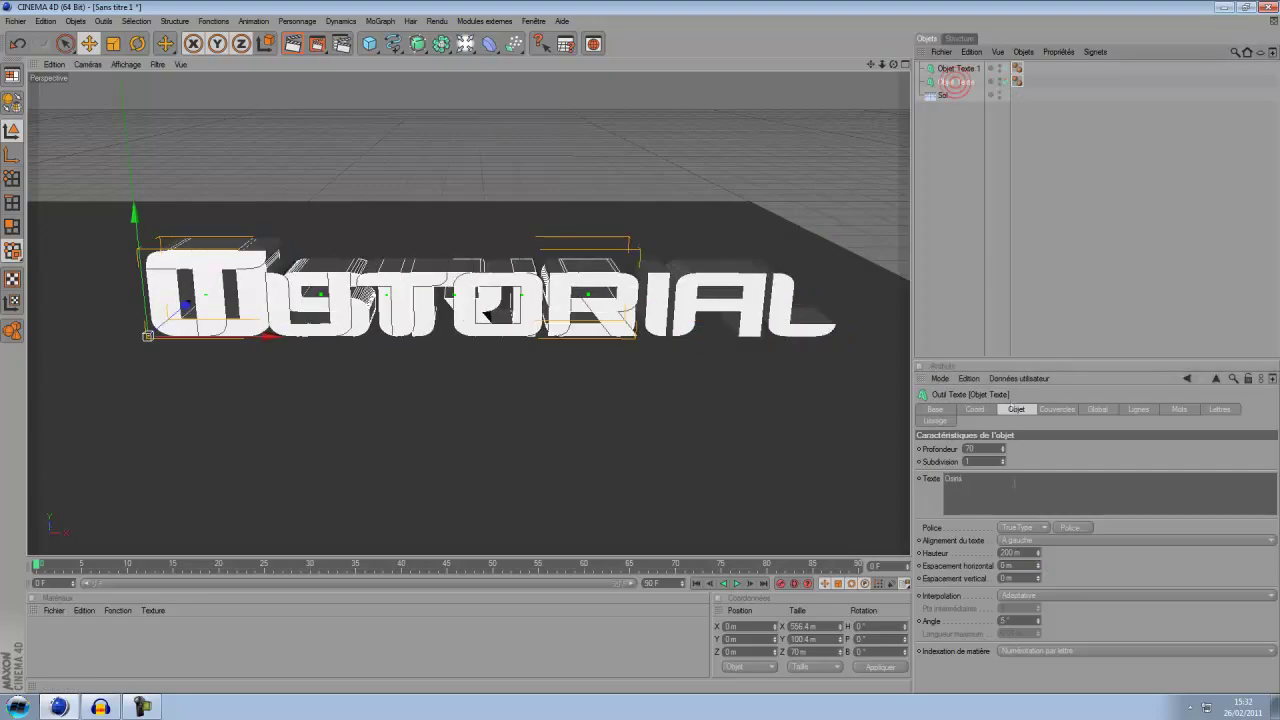
left_click_drag(1039, 570, 1039, 566)
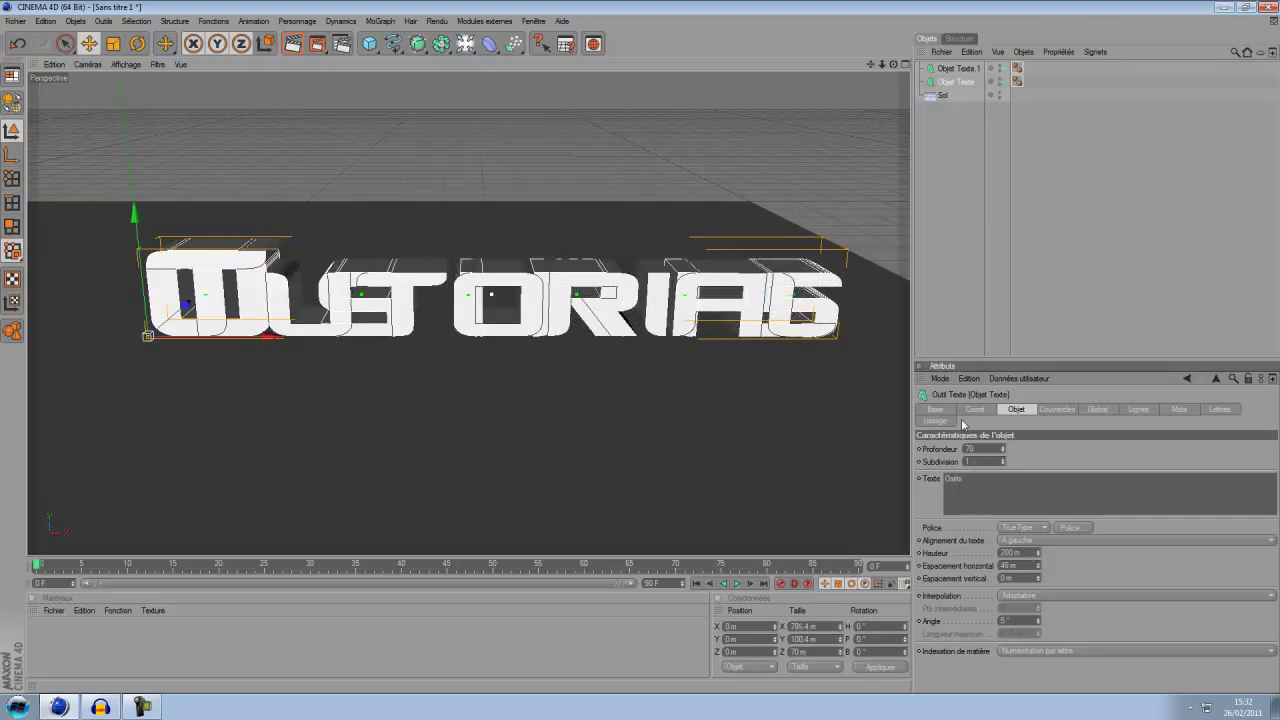
Step: Move both text objects together along the X axis to about -349 m so they are roughly centred on the floor
left_click_drag(1060, 80, 953, 66)
scroll(792, 216, "down", 3)
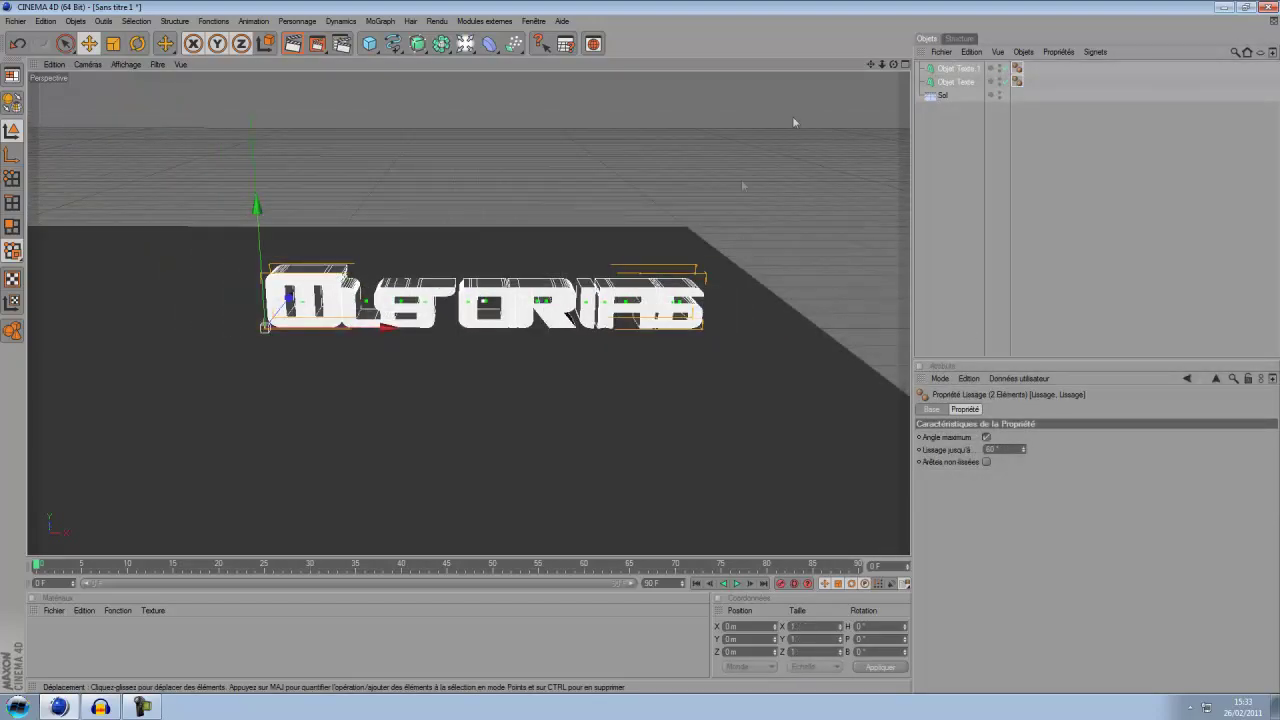
left_click_drag(870, 64, 710, 64)
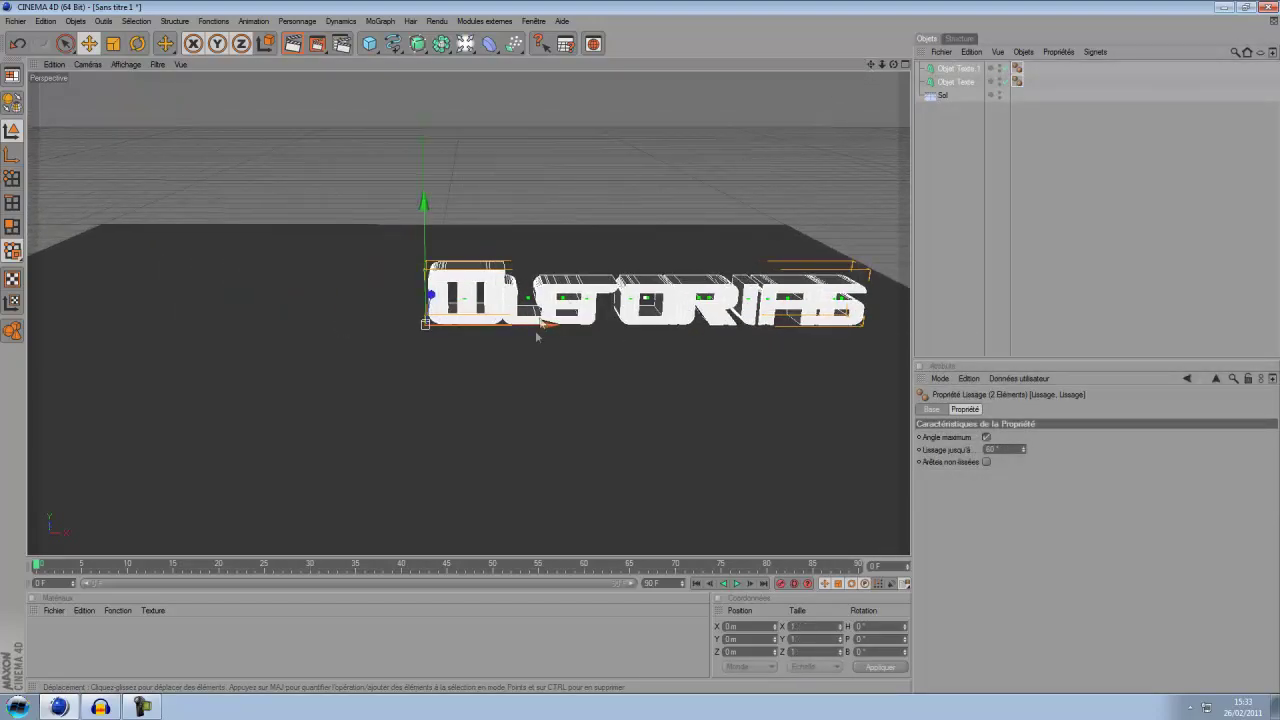
left_click_drag(765, 346, 560, 346)
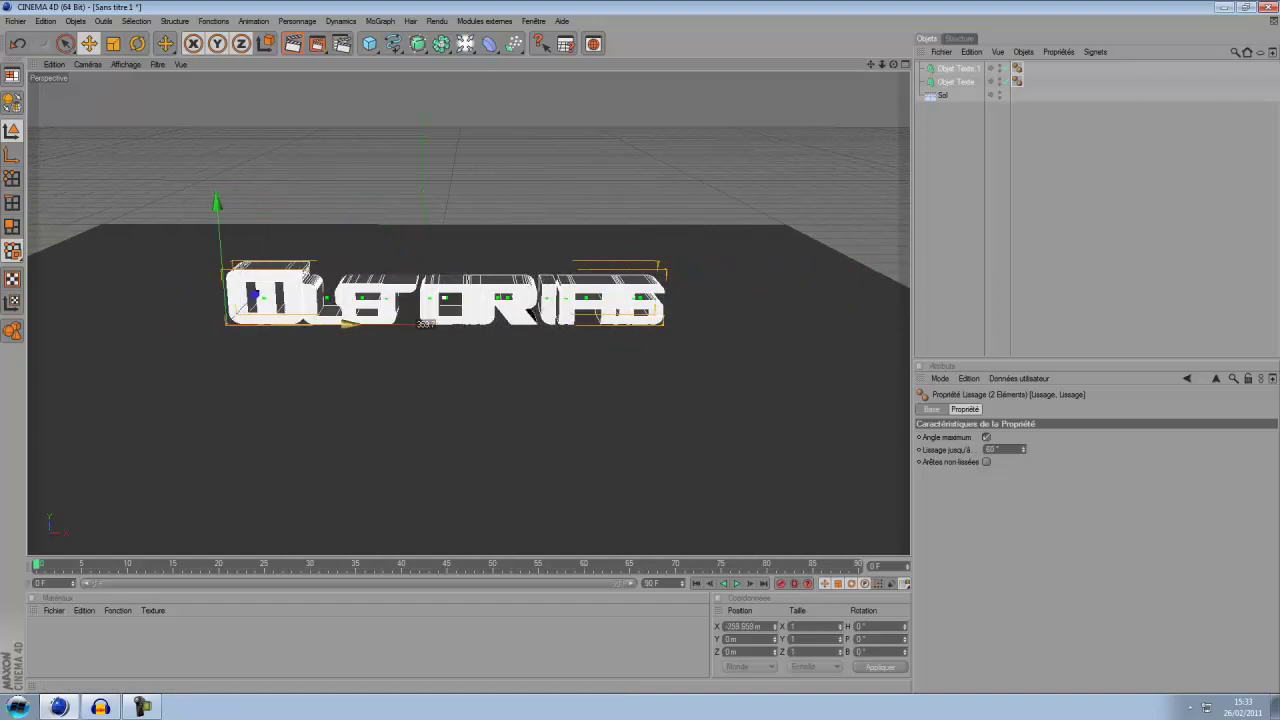
left_click_drag(350, 324, 358, 324)
left_click_drag(870, 64, 934, 50)
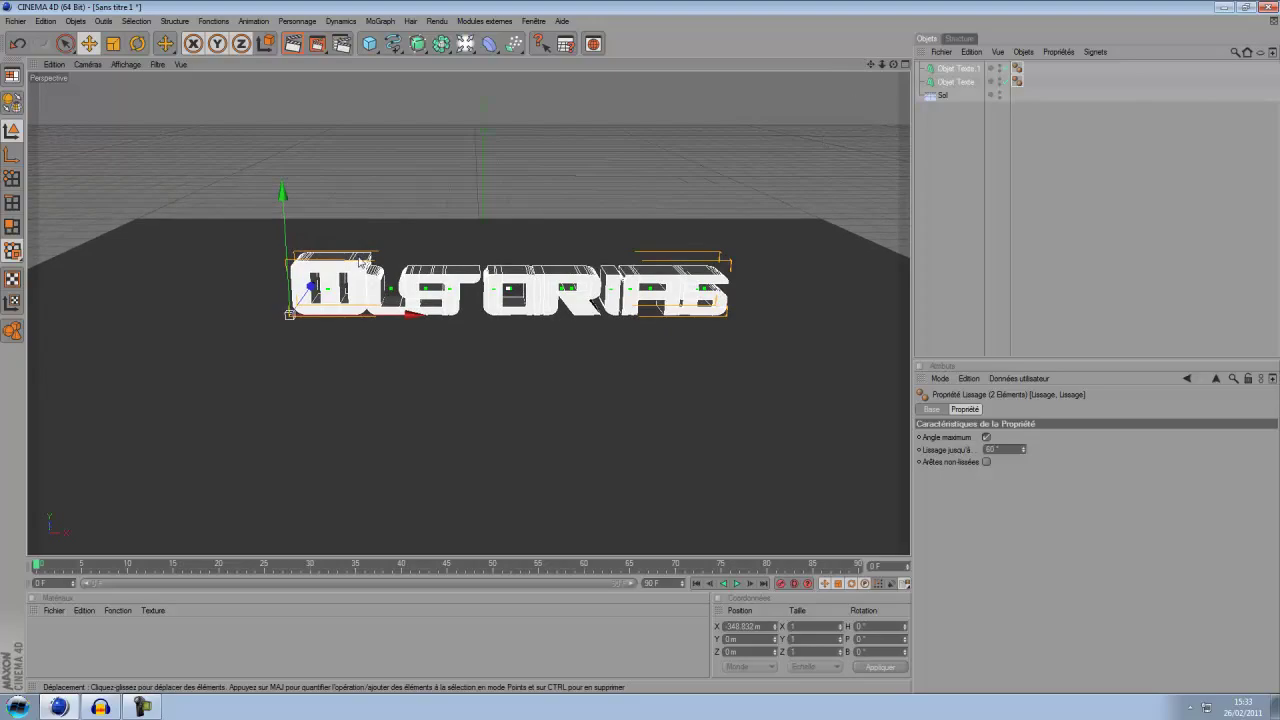
Step: Create a new material with a bright turquoise colour at hue 180° and apply it to the floor
left_click(53, 611)
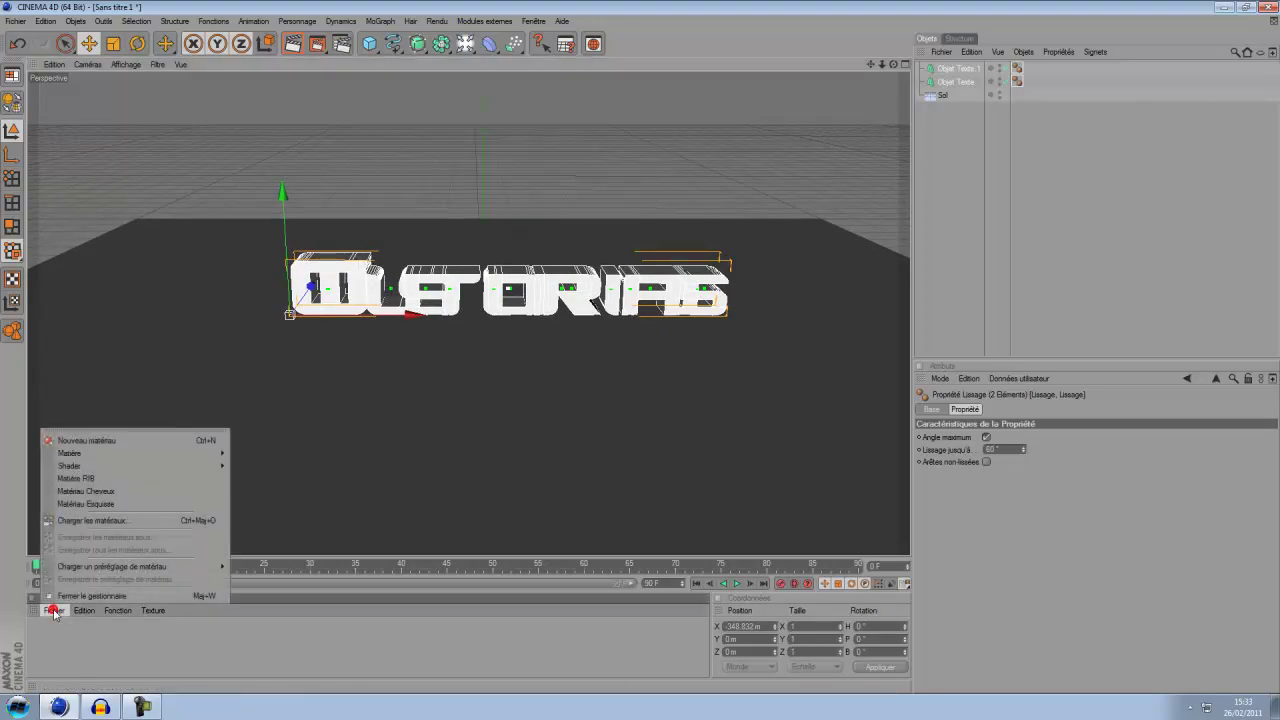
left_click(87, 441)
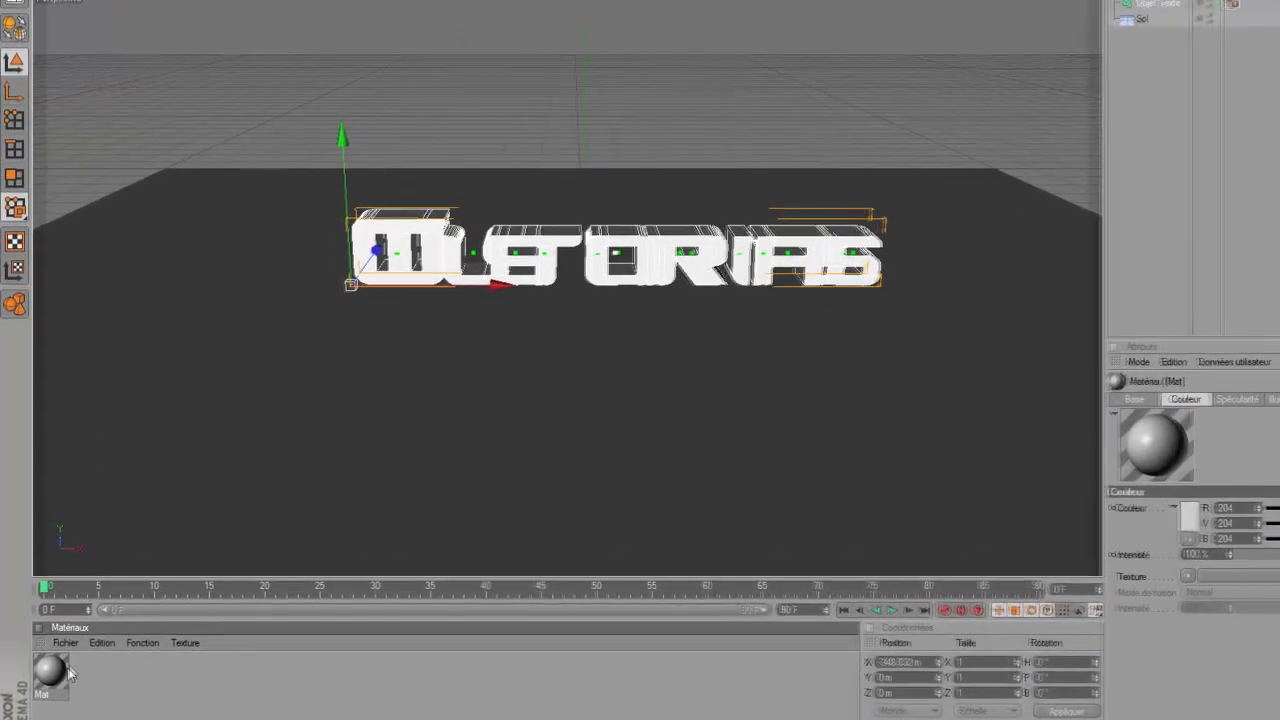
double_click(41, 635)
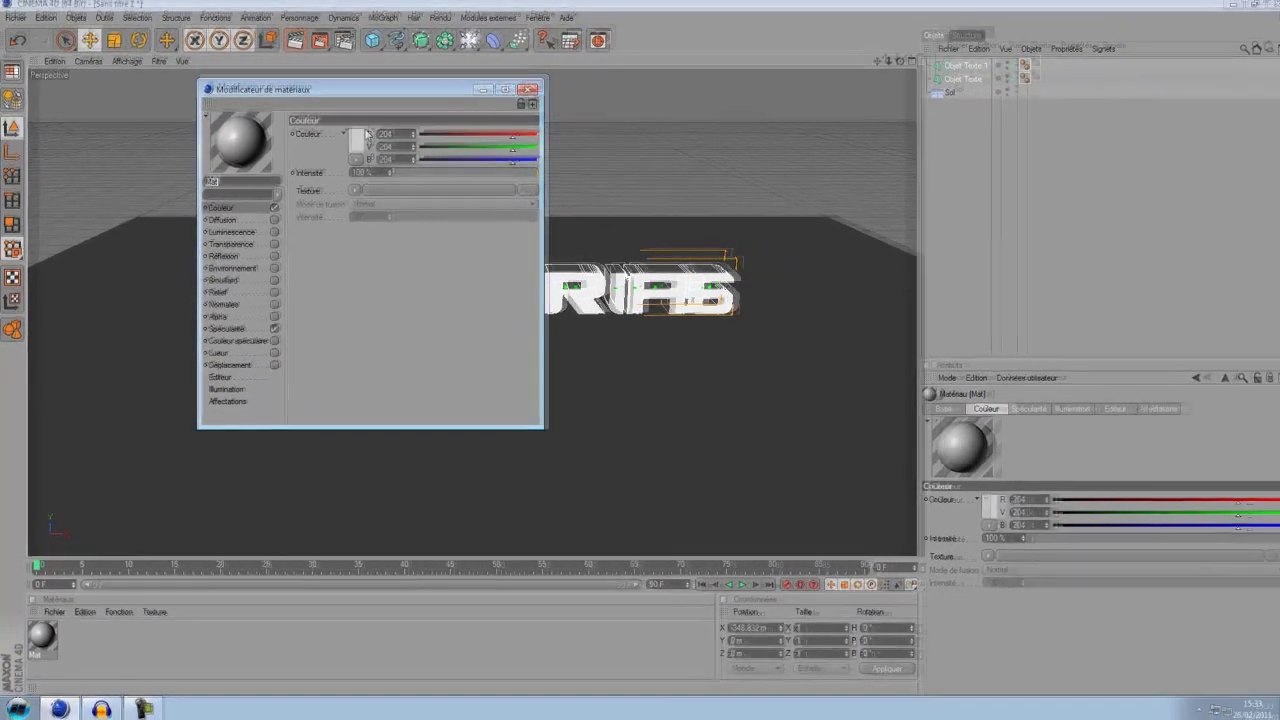
left_click(428, 76)
left_click(358, 145)
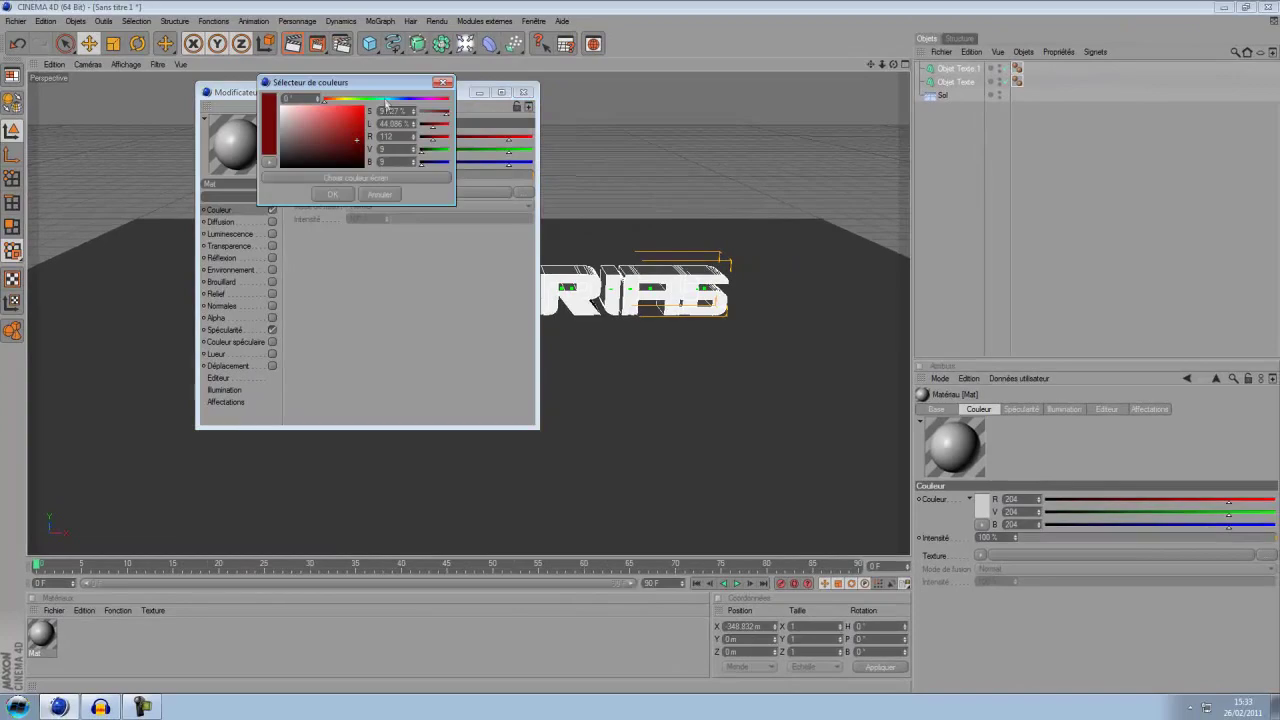
left_click(386, 100)
left_click_drag(367, 136, 342, 112)
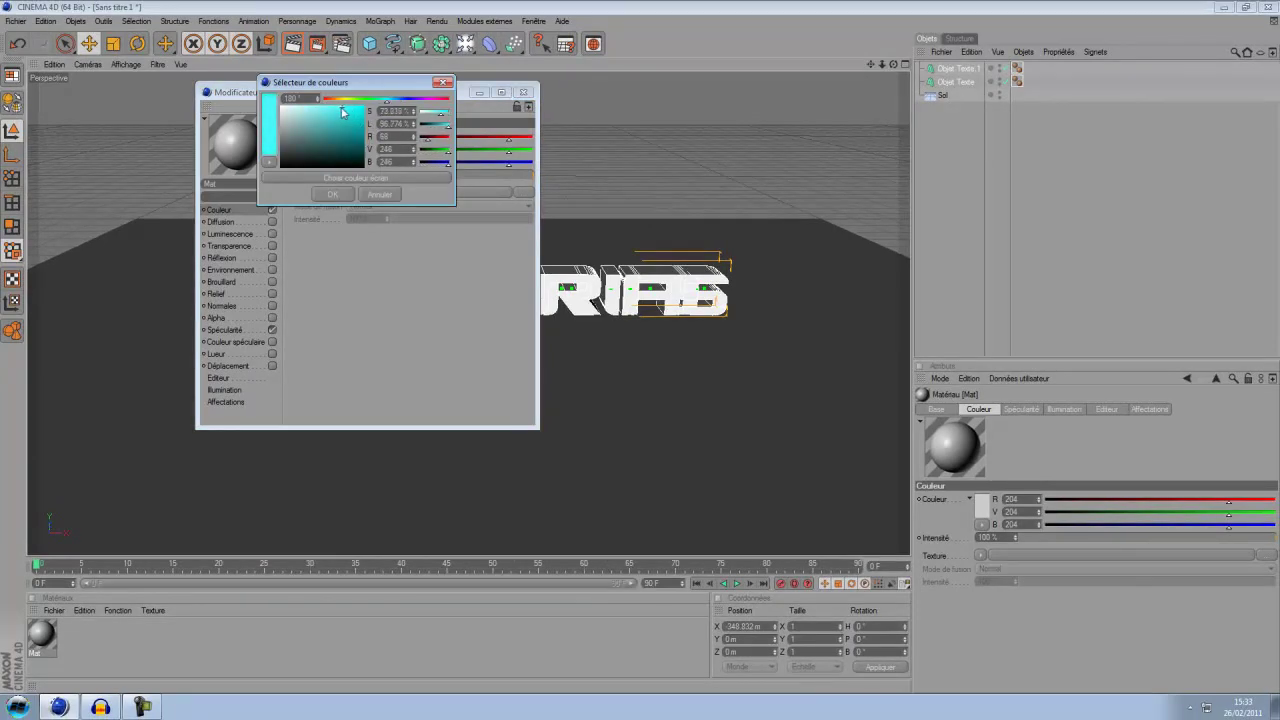
left_click(335, 194)
left_click(523, 92)
left_click_drag(41, 634, 944, 98)
Step: Add an omni light and position it high above the text
scroll(774, 215, "up", 4)
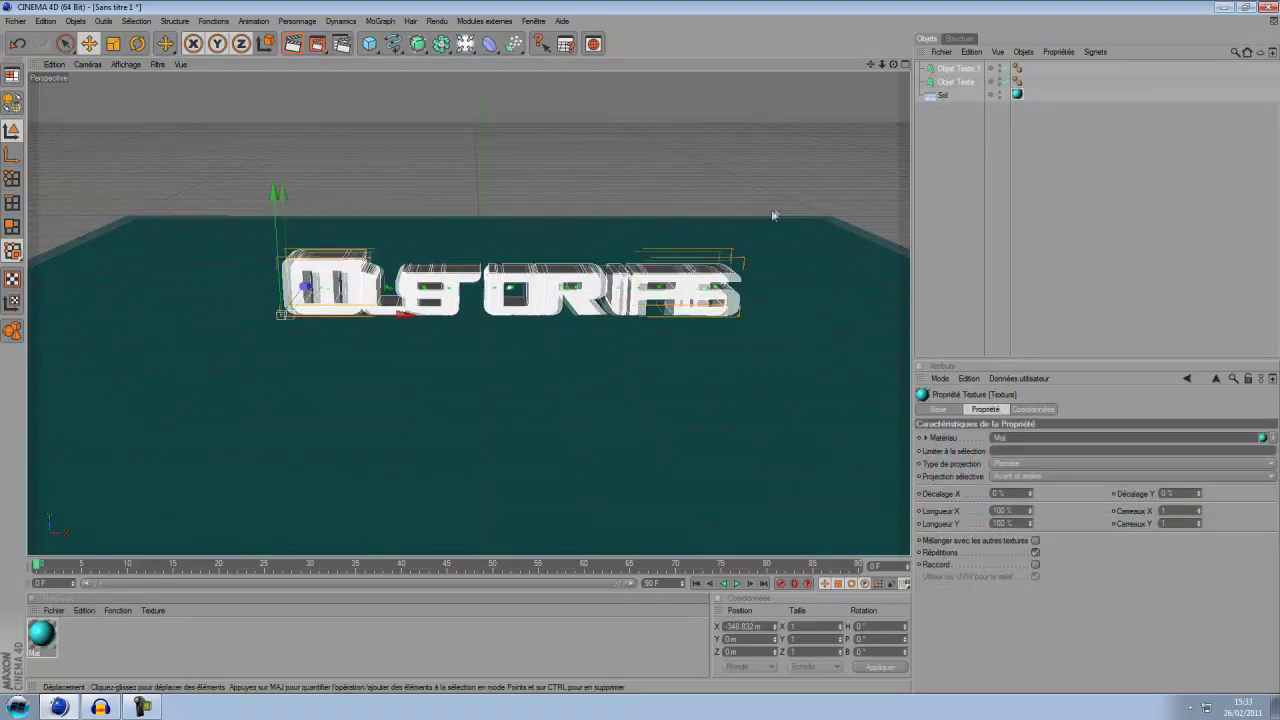
left_click_drag(871, 63, 899, 66)
left_click(489, 44)
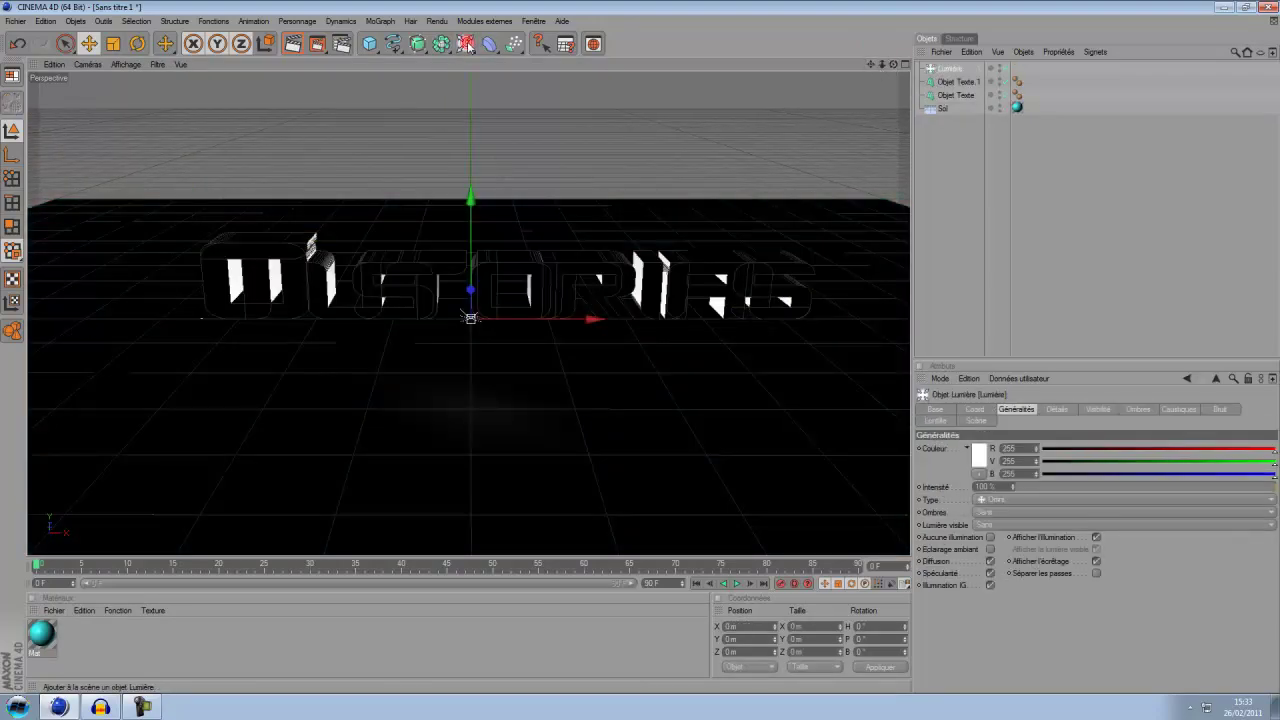
left_click_drag(471, 200, 471, 28)
scroll(526, 150, "down", 4)
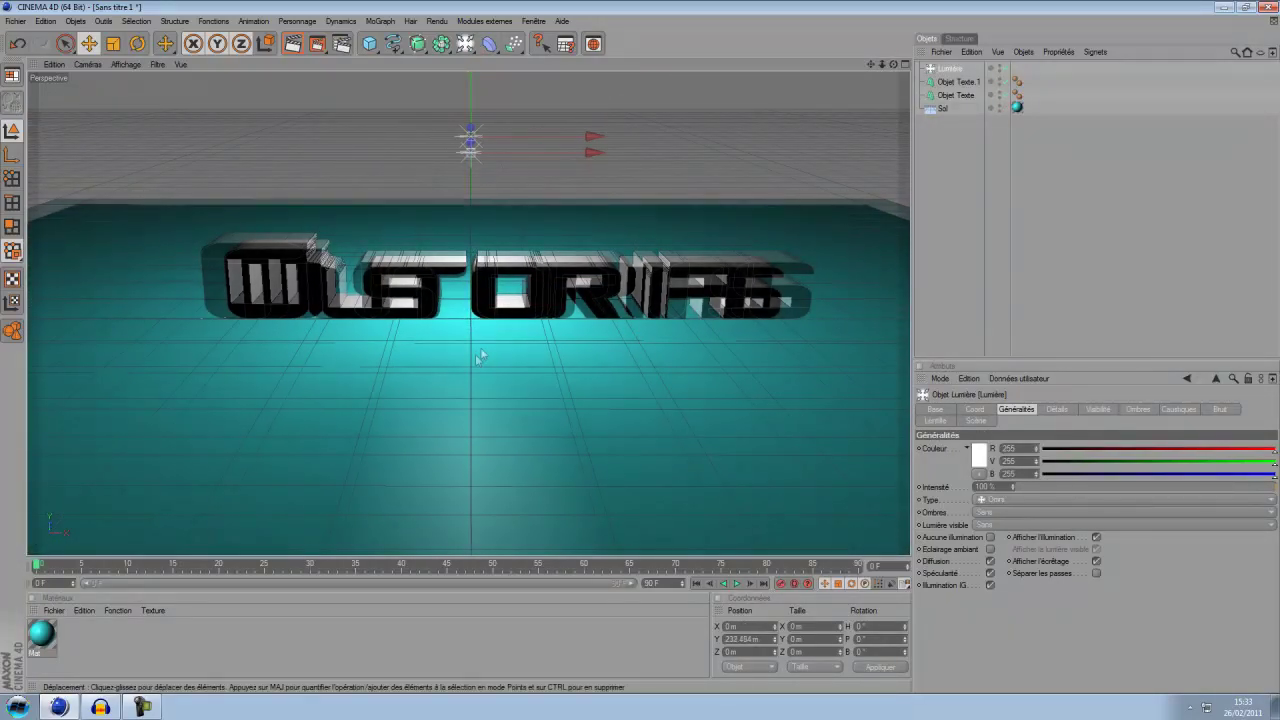
left_click_drag(470, 197, 521, 129)
left_click_drag(648, 134, 608, 134)
left_click_drag(484, 133, 484, 77)
Step: Add a second light about 216 m above the floor and render the view to preview the lighting
left_click(466, 45)
left_click_drag(470, 195, 470, 85)
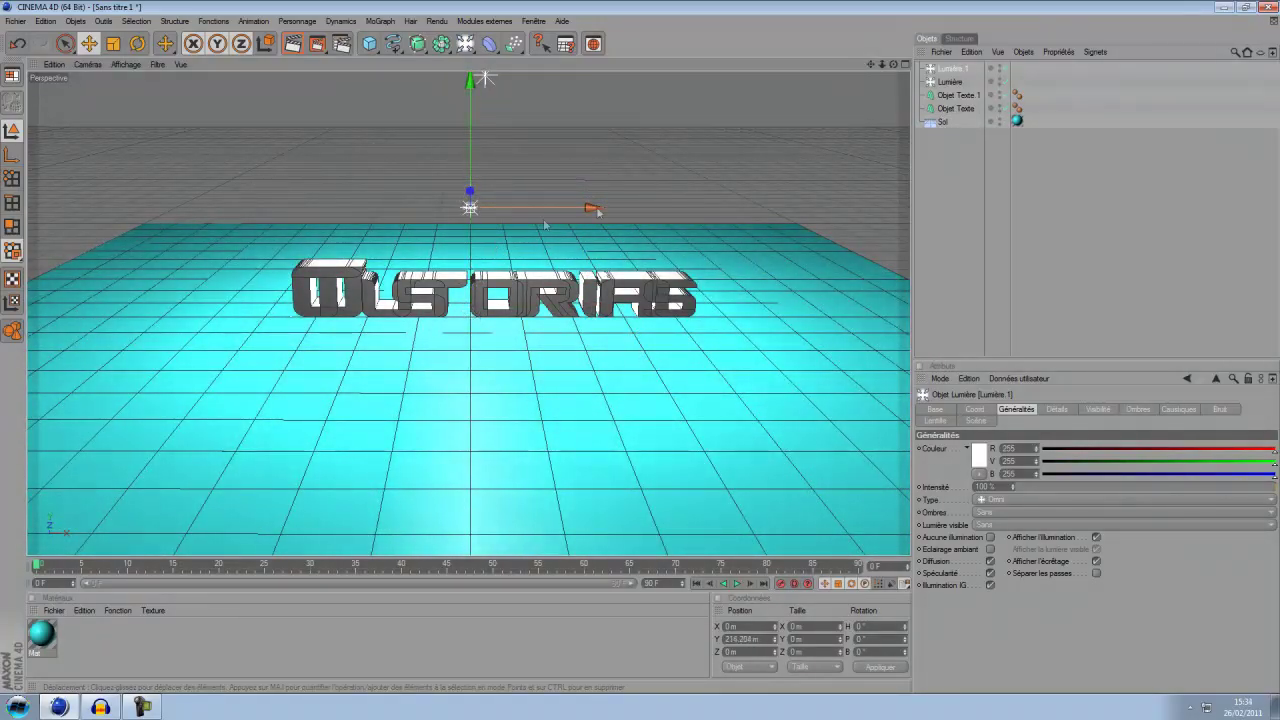
scroll(514, 89, "up", 1)
scroll(513, 89, "up", 1)
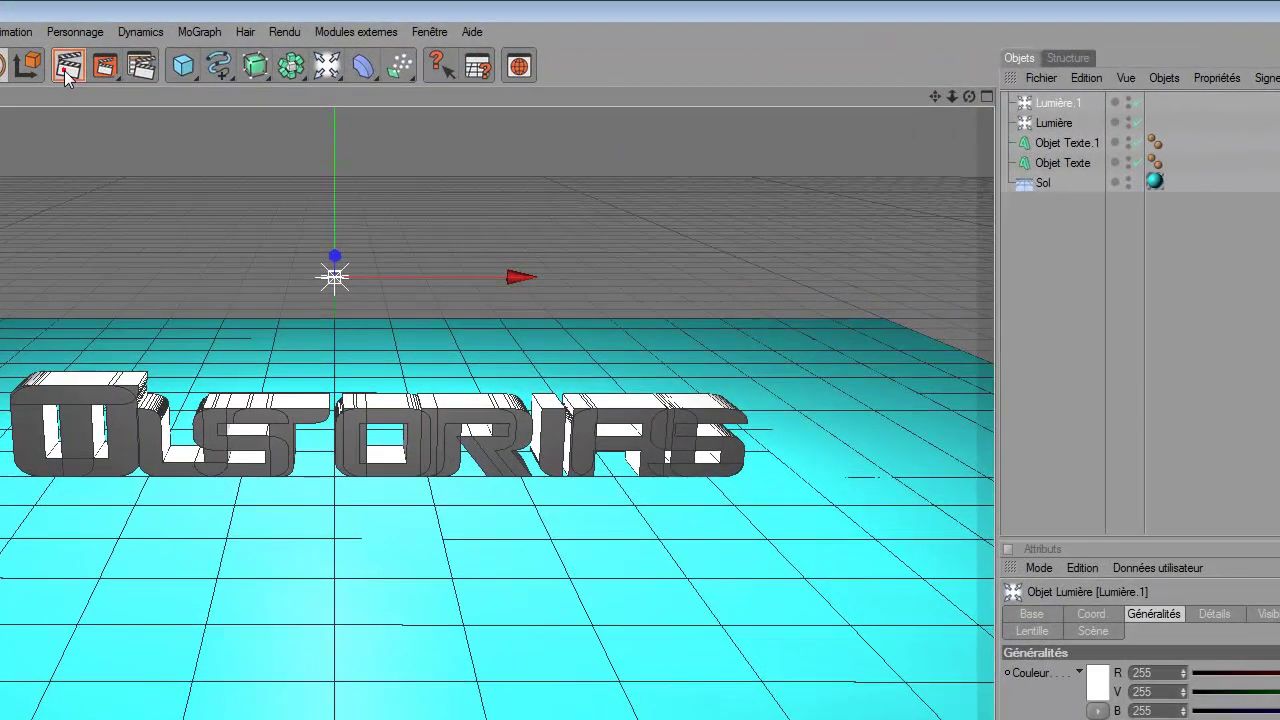
left_click(66, 68)
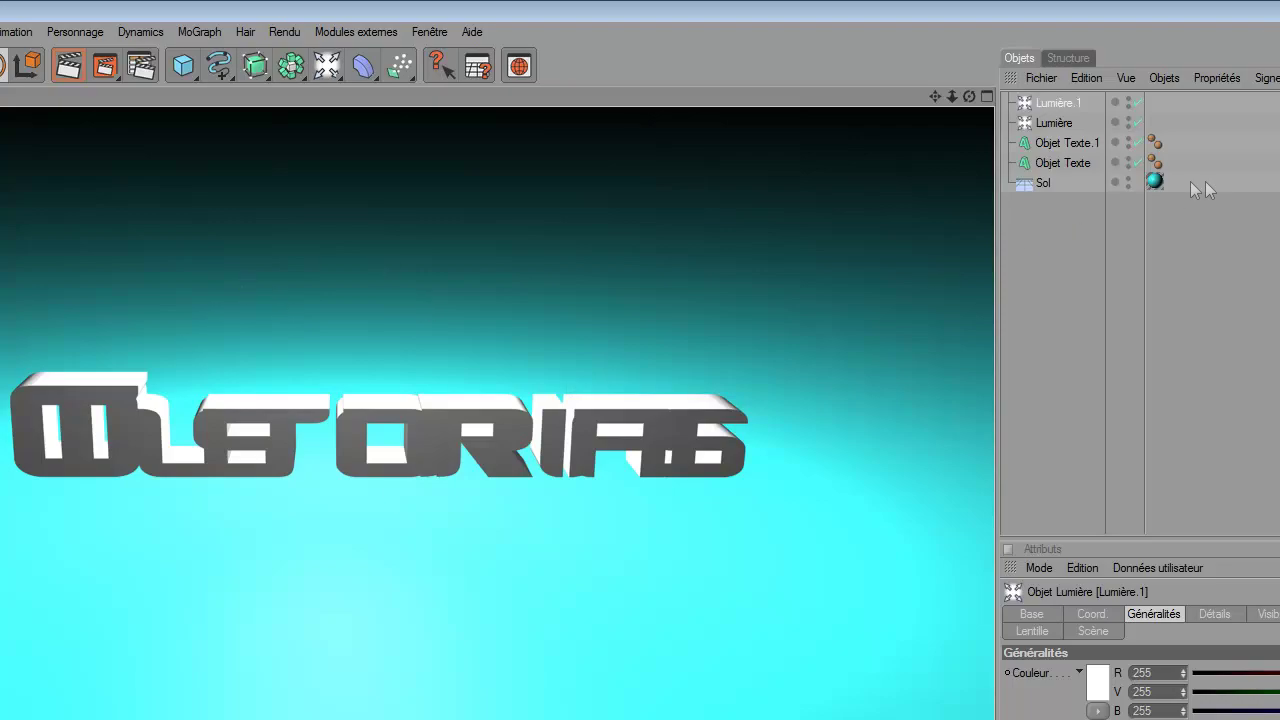
Step: Make both text objects editable and rename the resulting groups "Osiris" and "Tutorial" to match their wording
left_click_drag(1207, 160, 1050, 150)
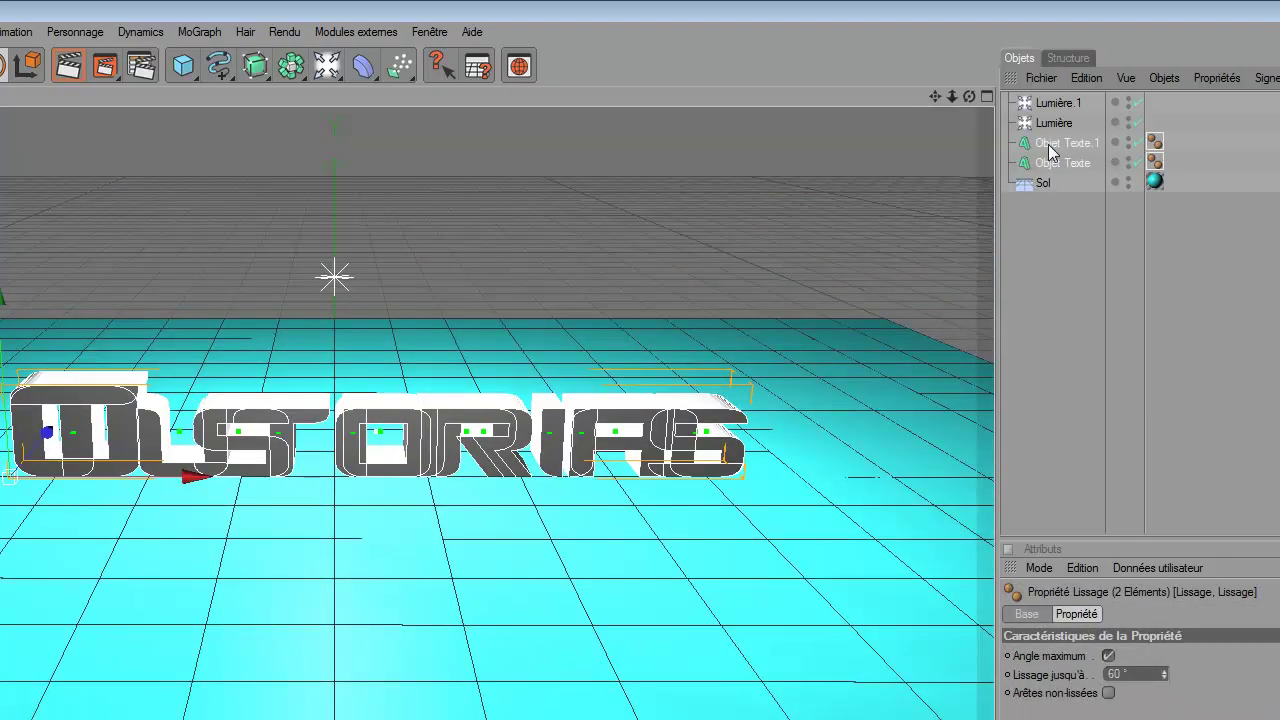
key("c")
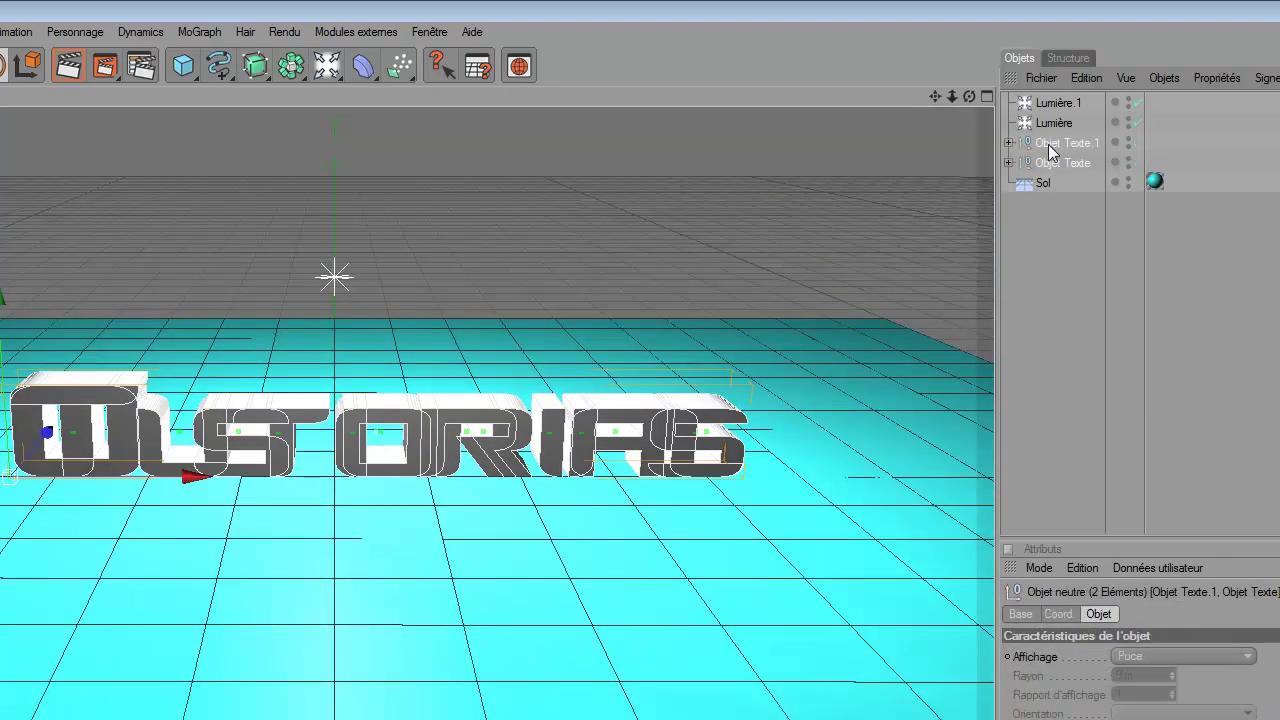
double_click(1060, 163)
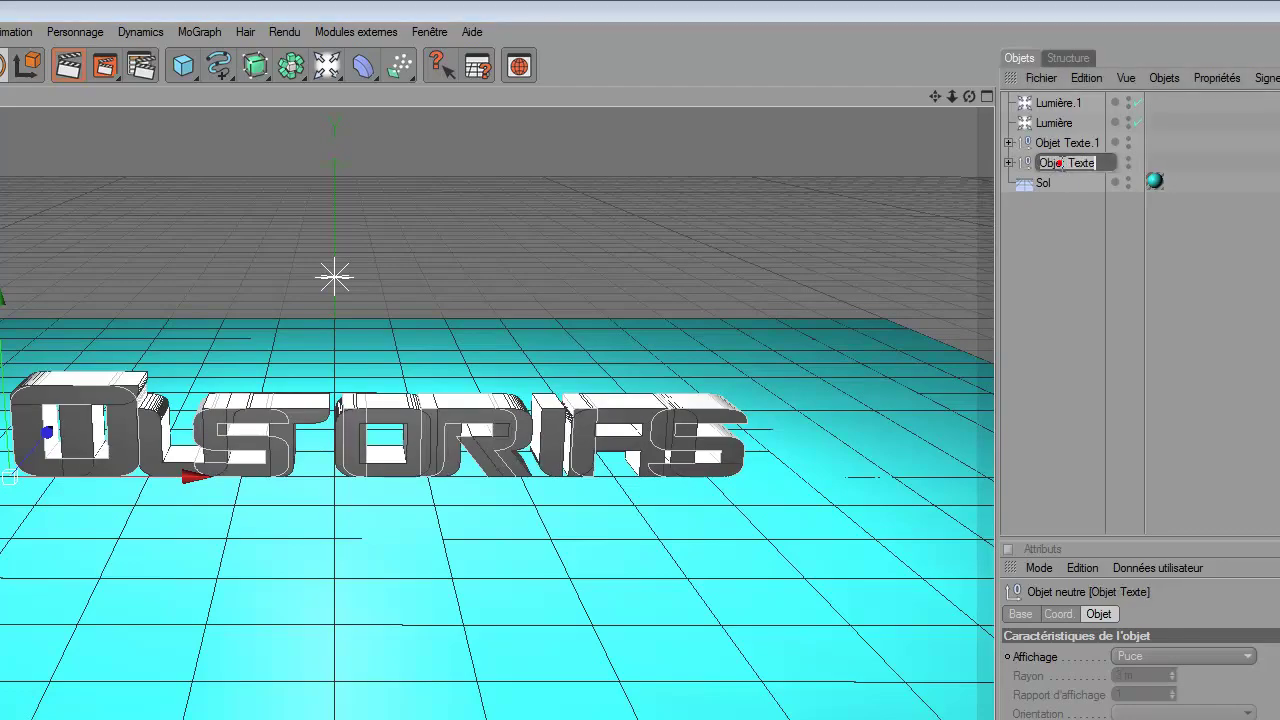
type("Osiris")
key("Return")
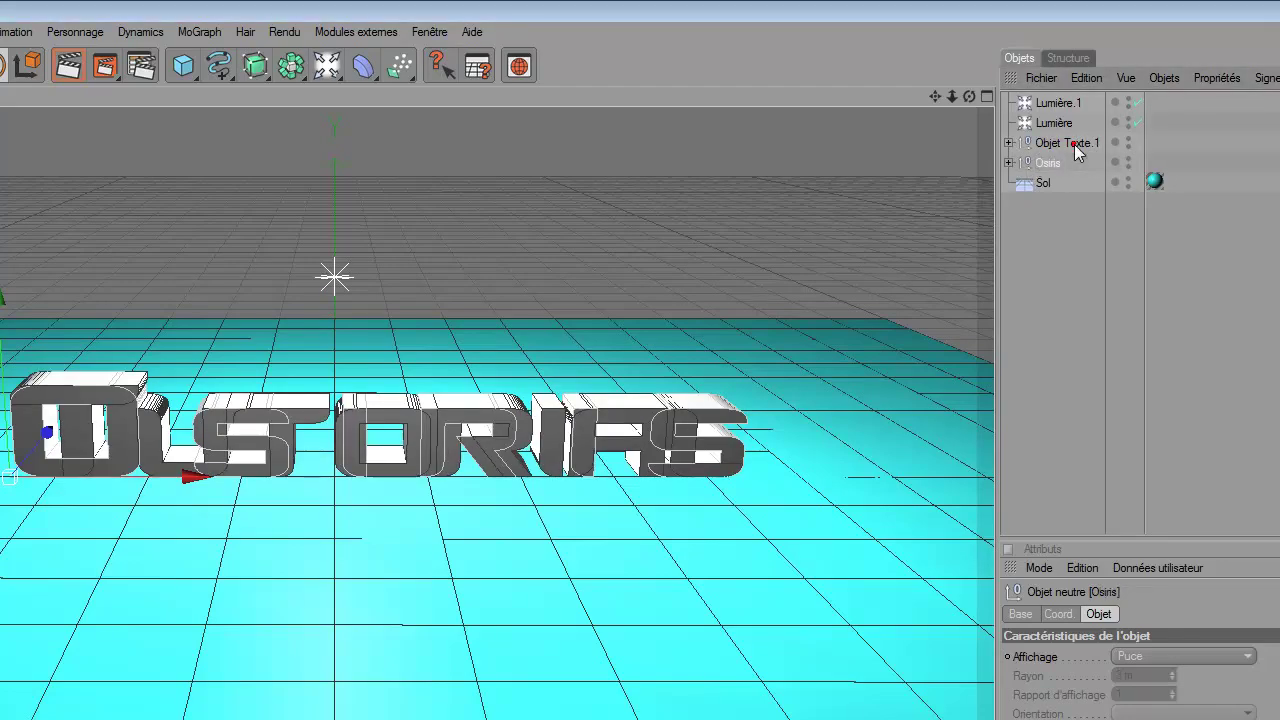
left_click(1073, 143)
double_click(1073, 143)
type("Tutorial")
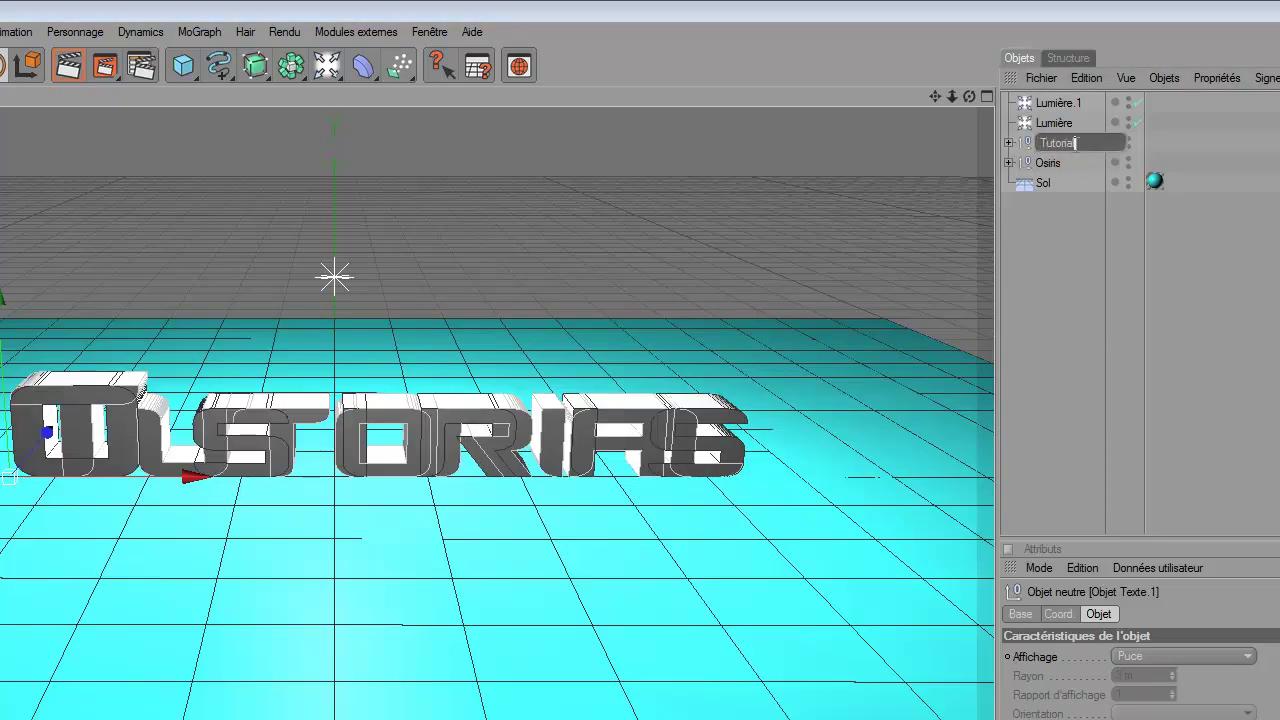
key("Return")
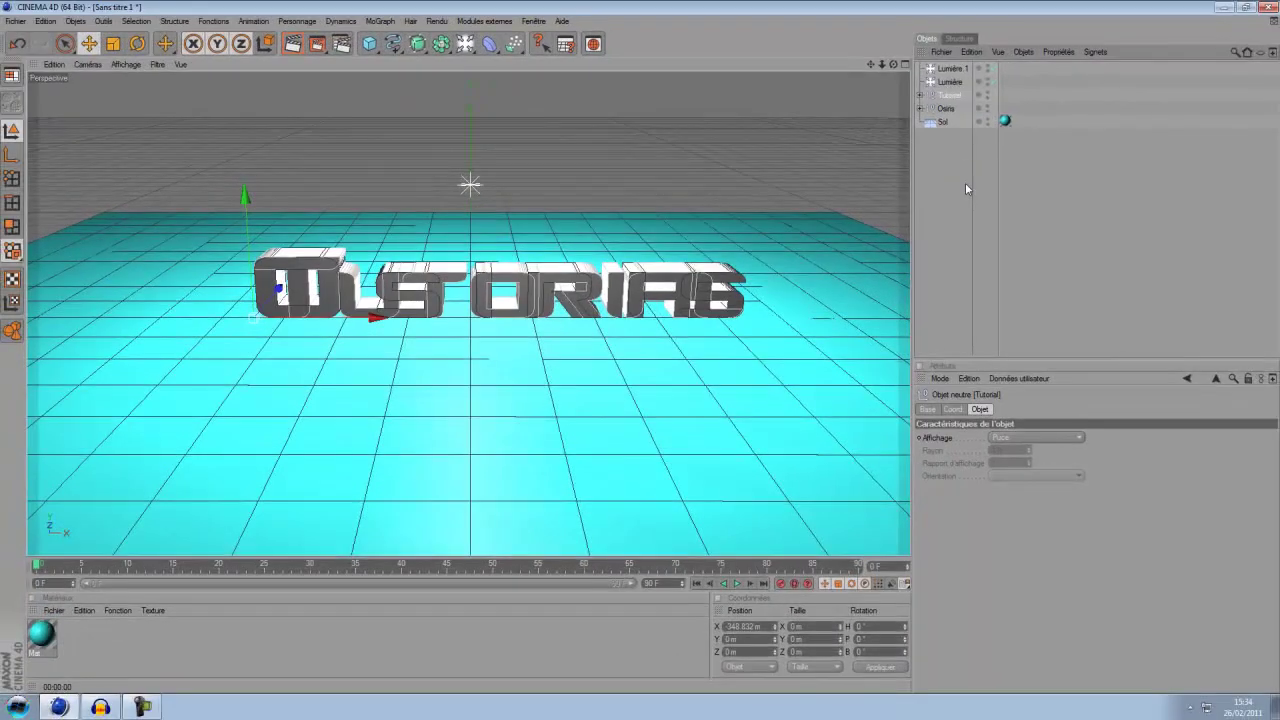
Step: Select the Osiris group with all its nested sub-objects and merge them into a single polygon object, deleting the originals
left_click(950, 108)
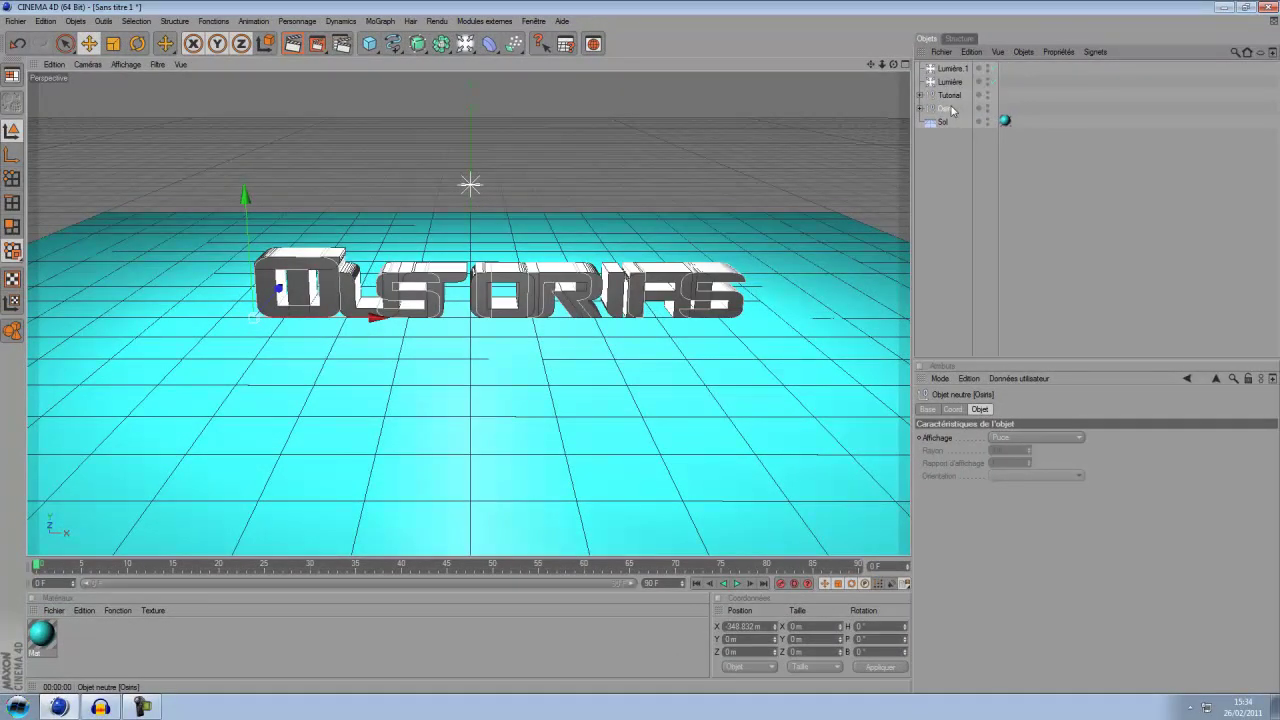
left_click(971, 51)
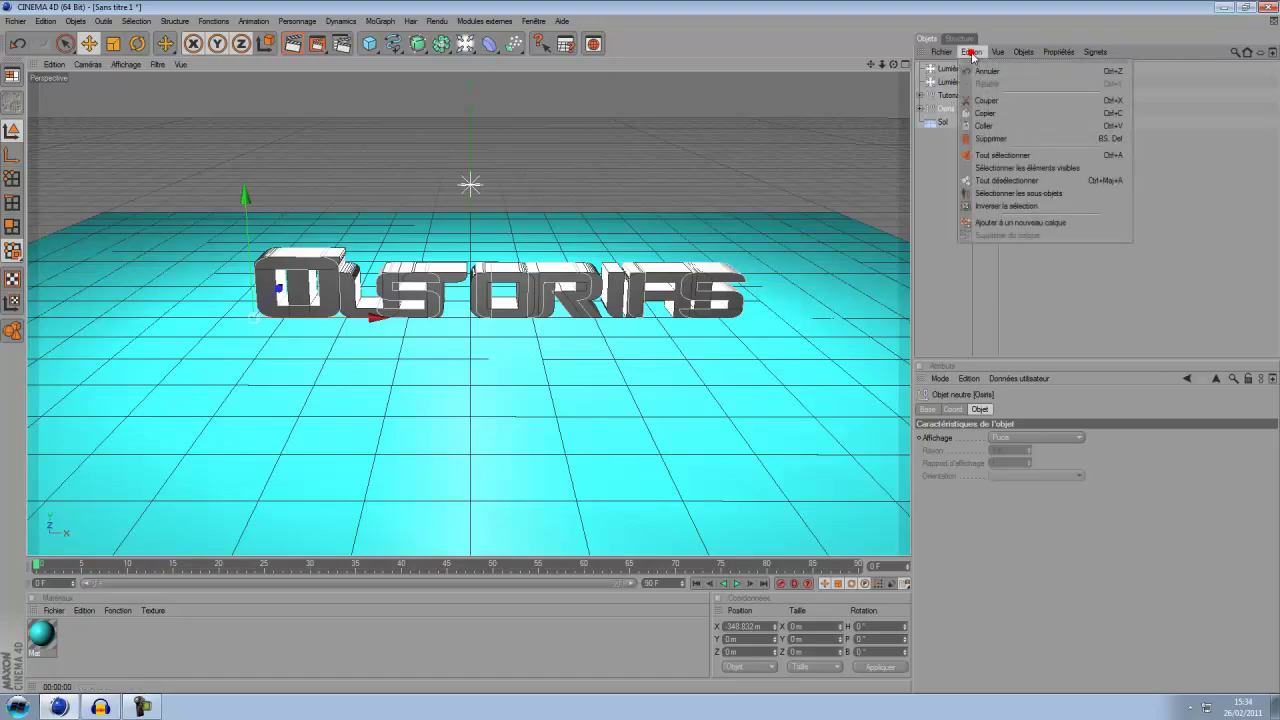
left_click(1031, 193)
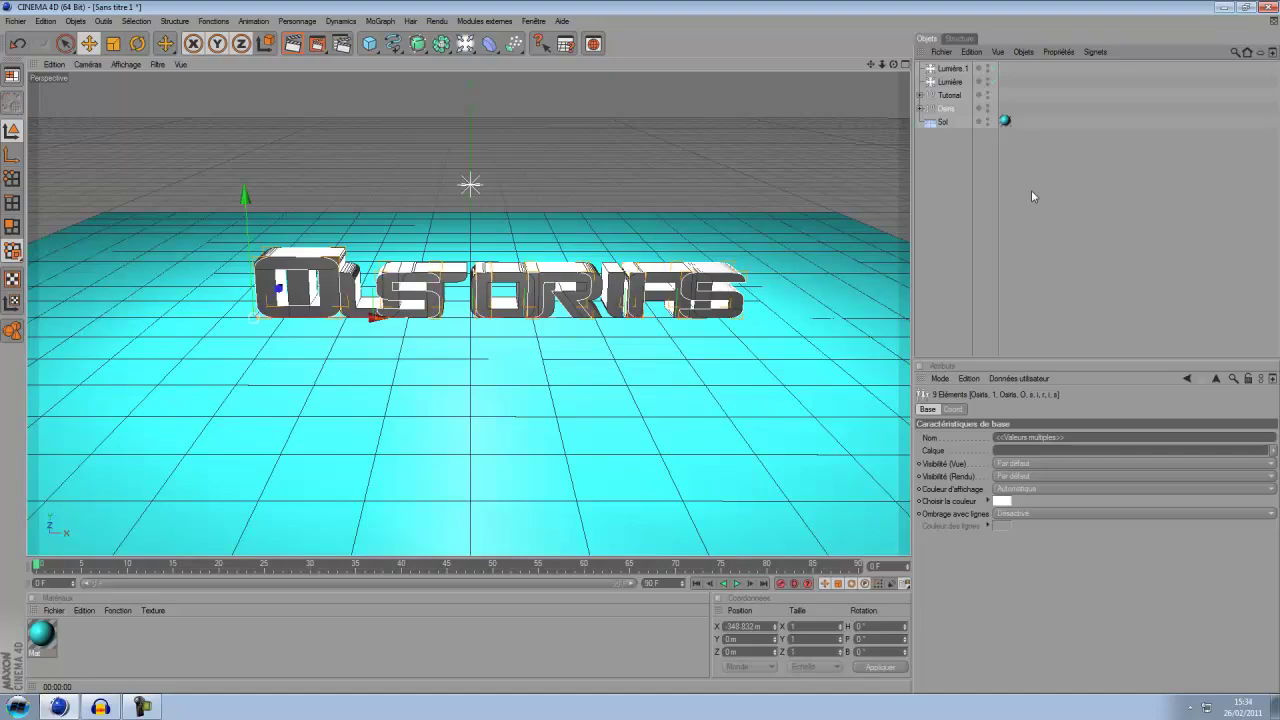
left_click(973, 54)
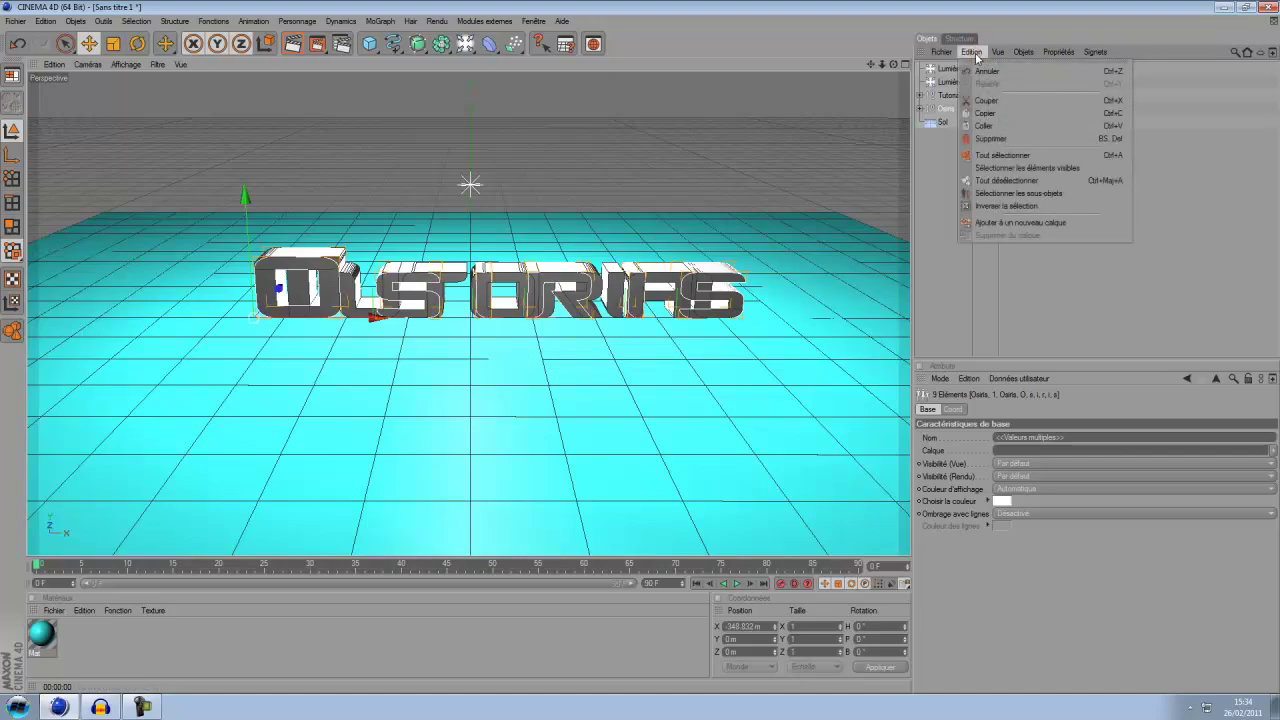
left_click(1007, 196)
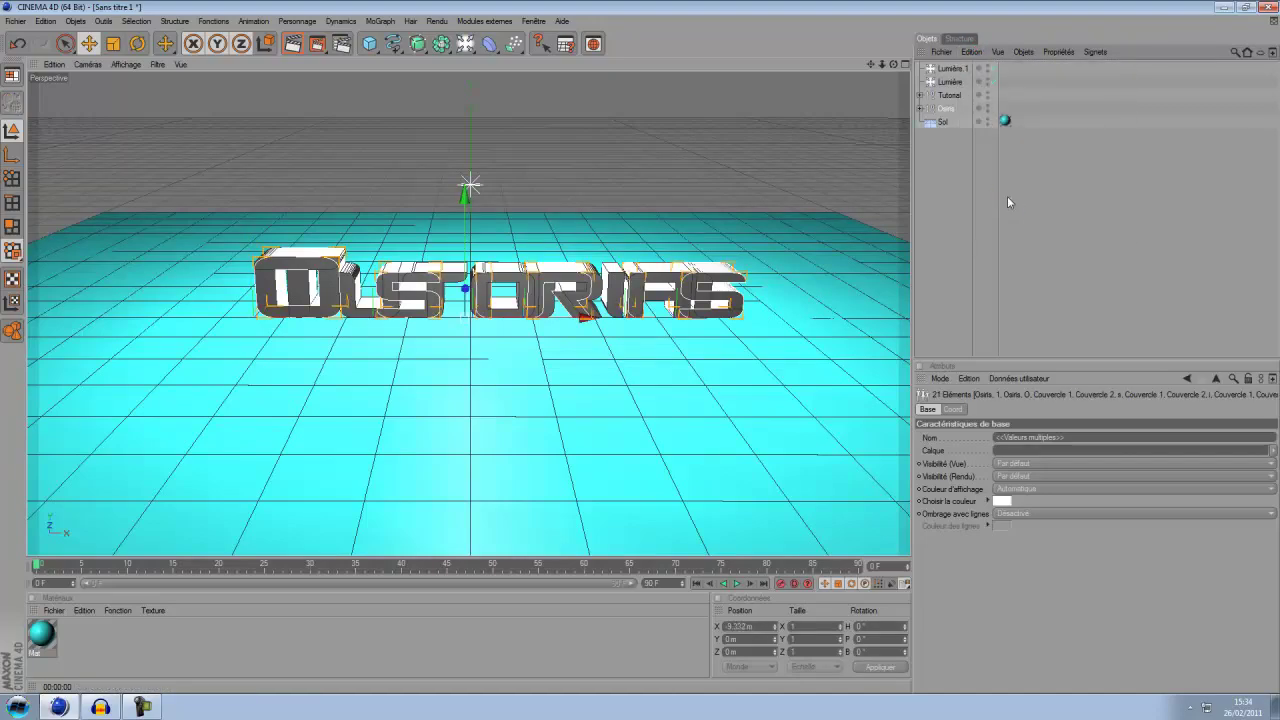
left_click(1023, 52)
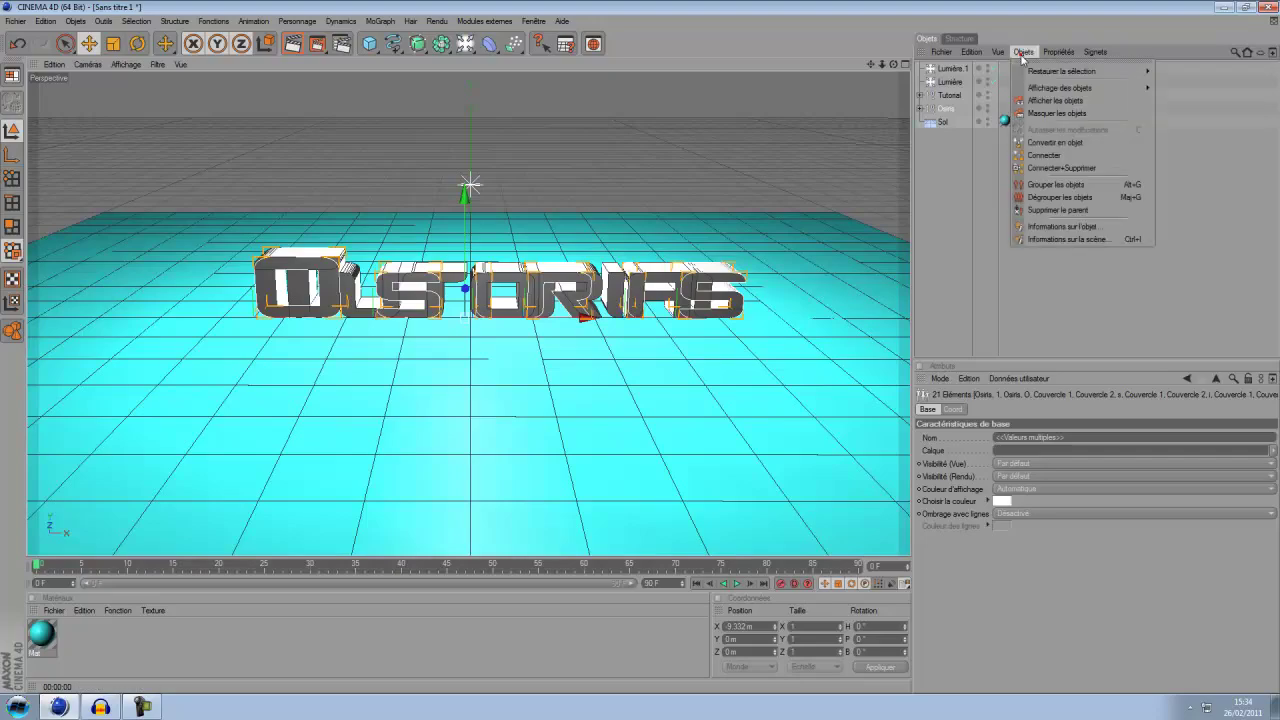
left_click(1054, 168)
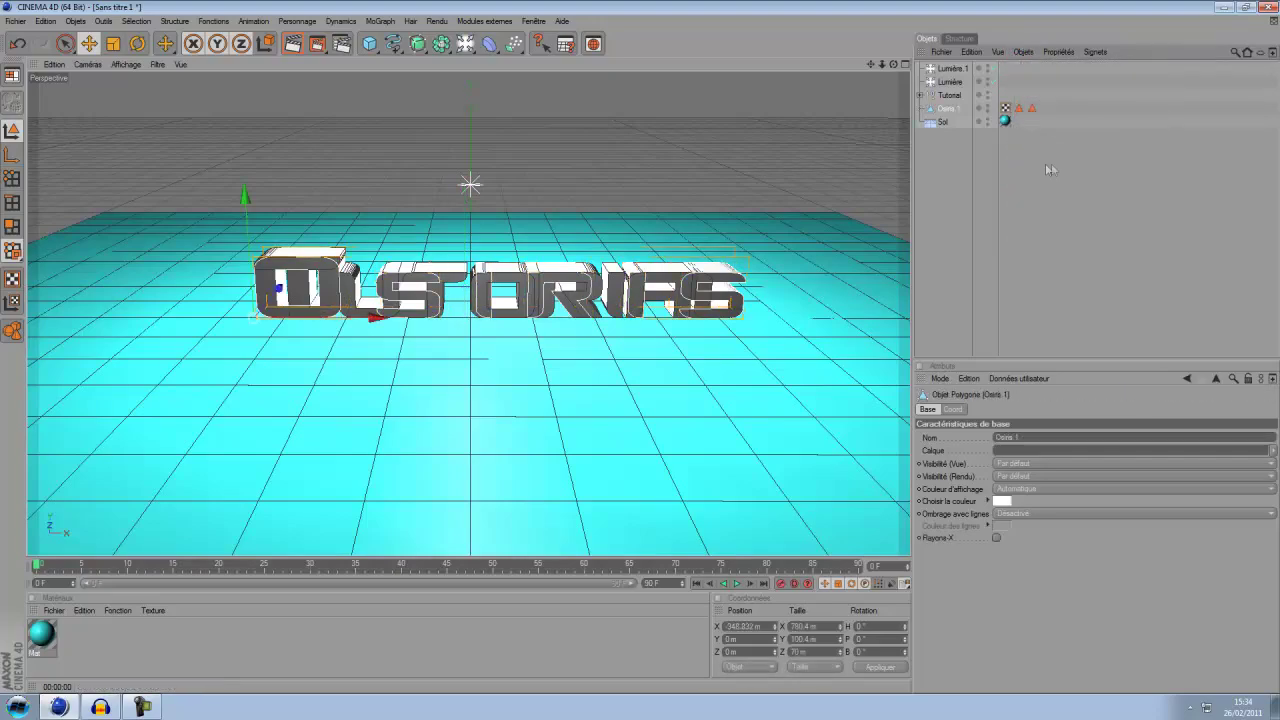
Step: Merge the Tutorial group and all its nested sub-objects into one polygon object, deleting the originals, and remove the tags from both text objects
left_click(959, 97)
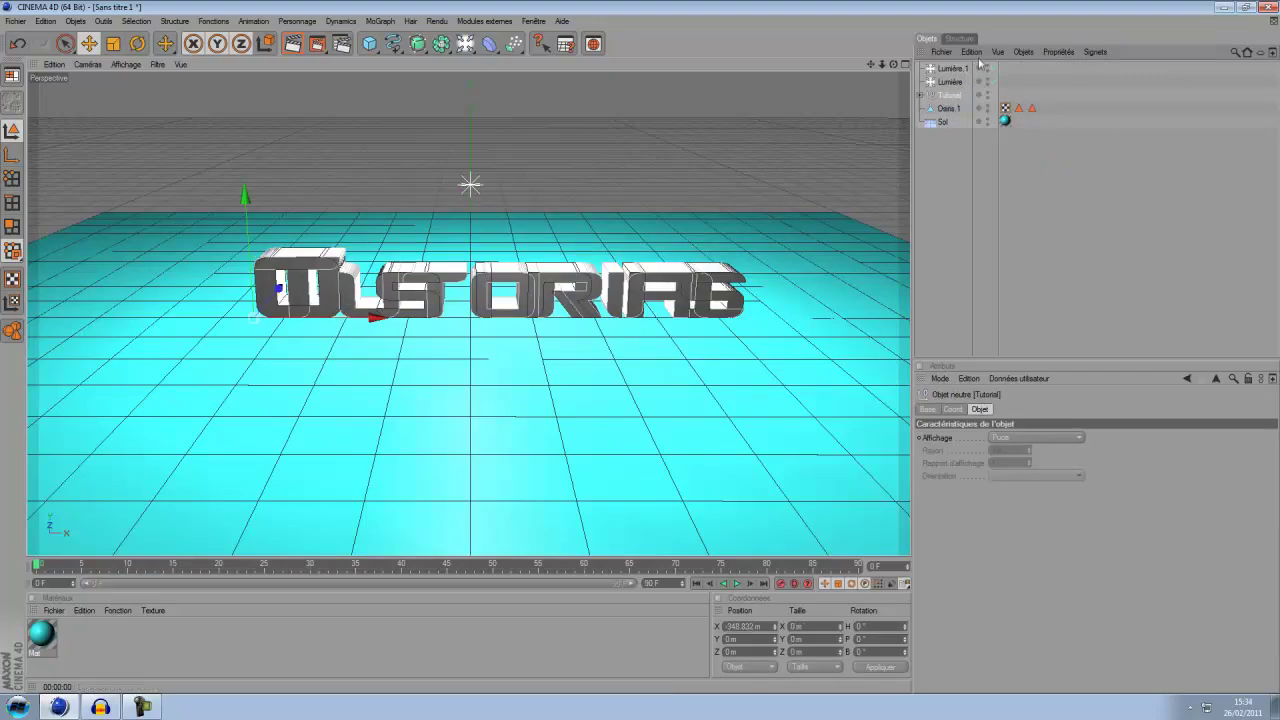
left_click(972, 52)
left_click(1012, 193)
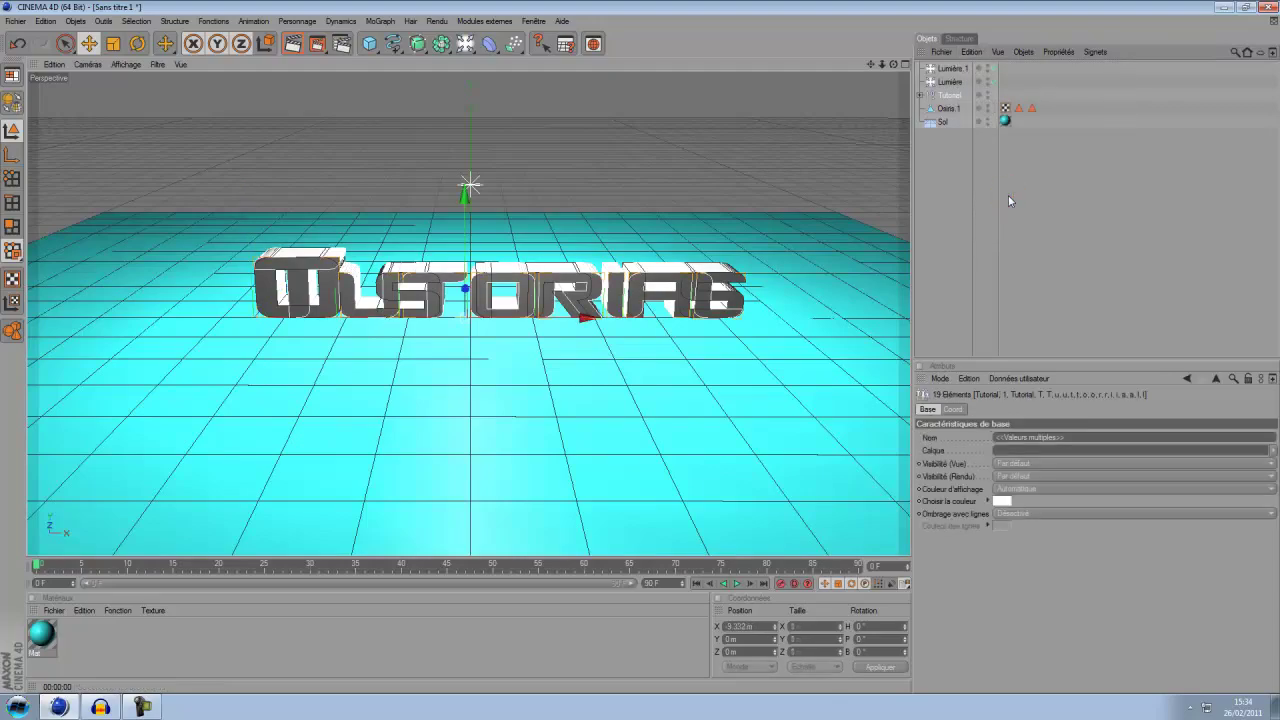
left_click(972, 52)
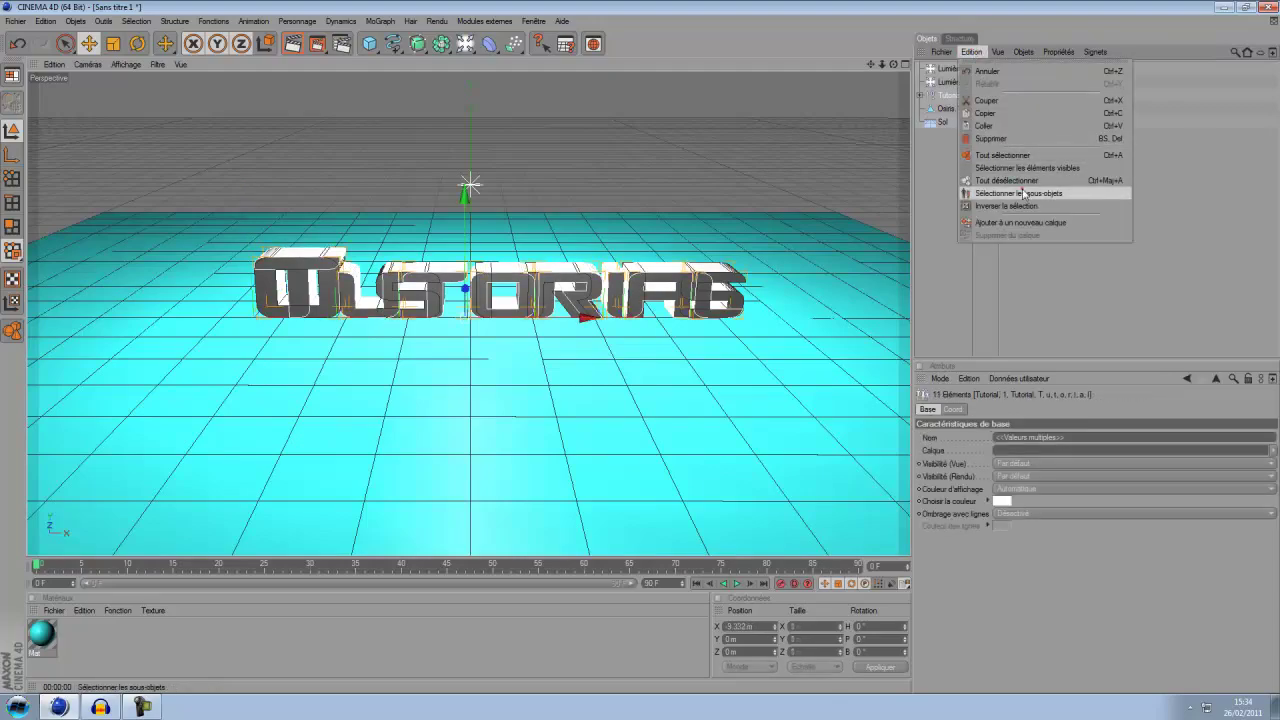
left_click(1021, 189)
left_click(1023, 52)
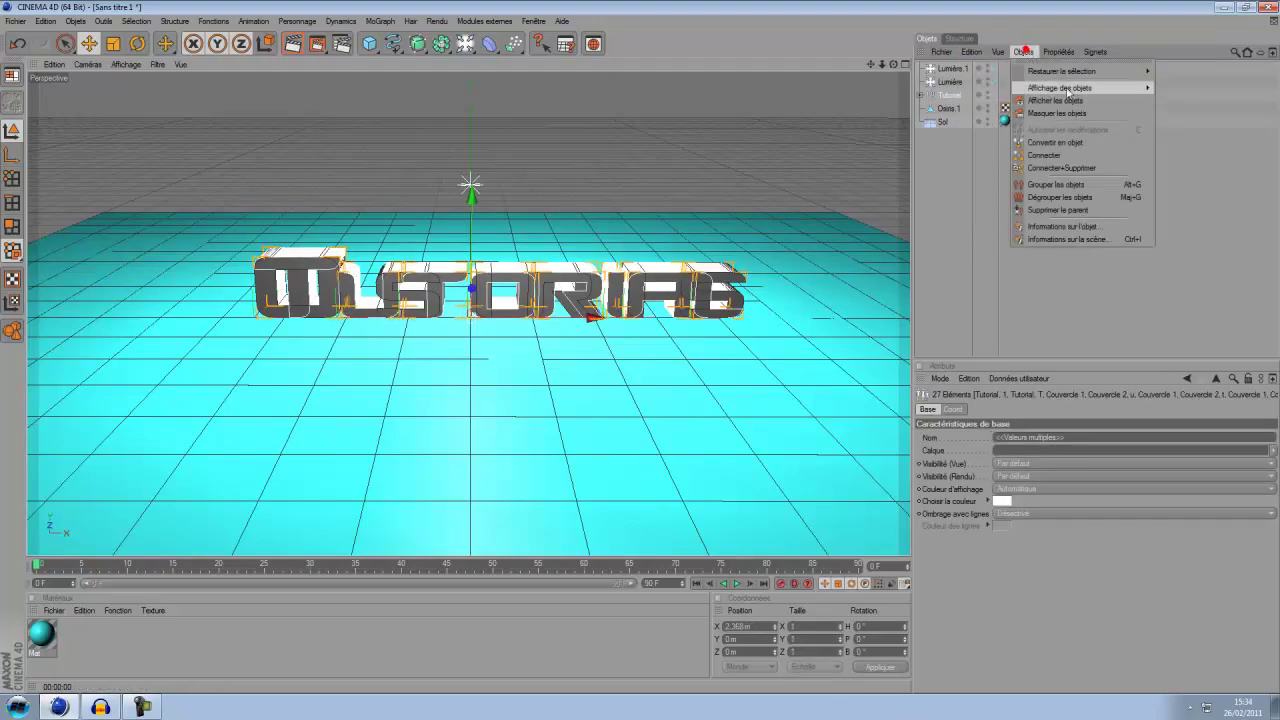
left_click(1087, 168)
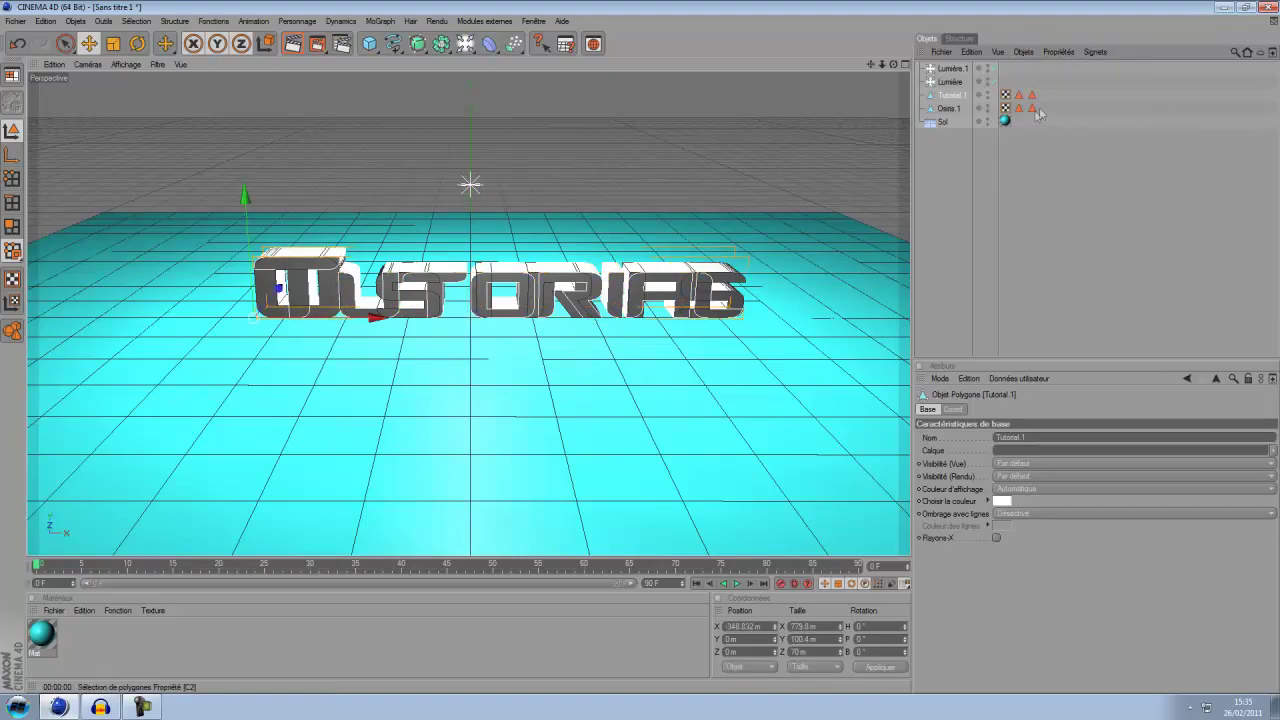
left_click_drag(1043, 108, 996, 88)
key("Delete")
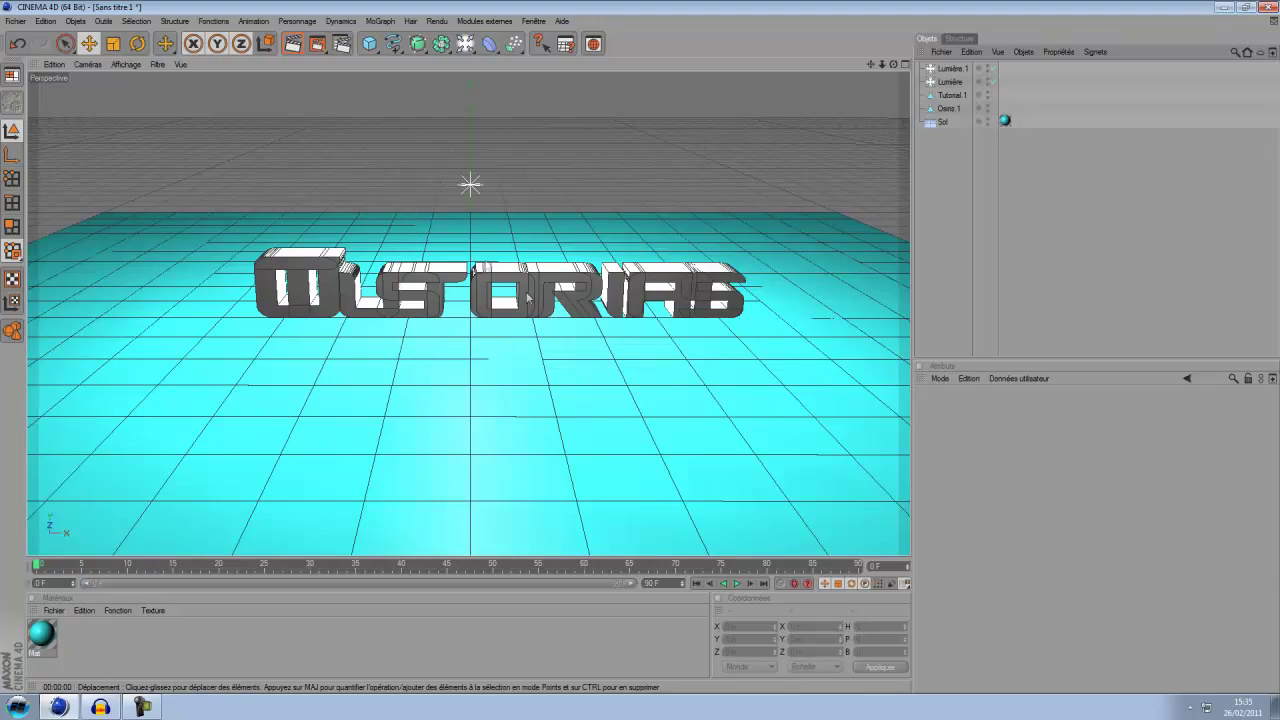
Step: Create three new materials for the texts
left_click(53, 610)
left_click(87, 440)
left_click(53, 610)
left_click(87, 440)
left_click(53, 610)
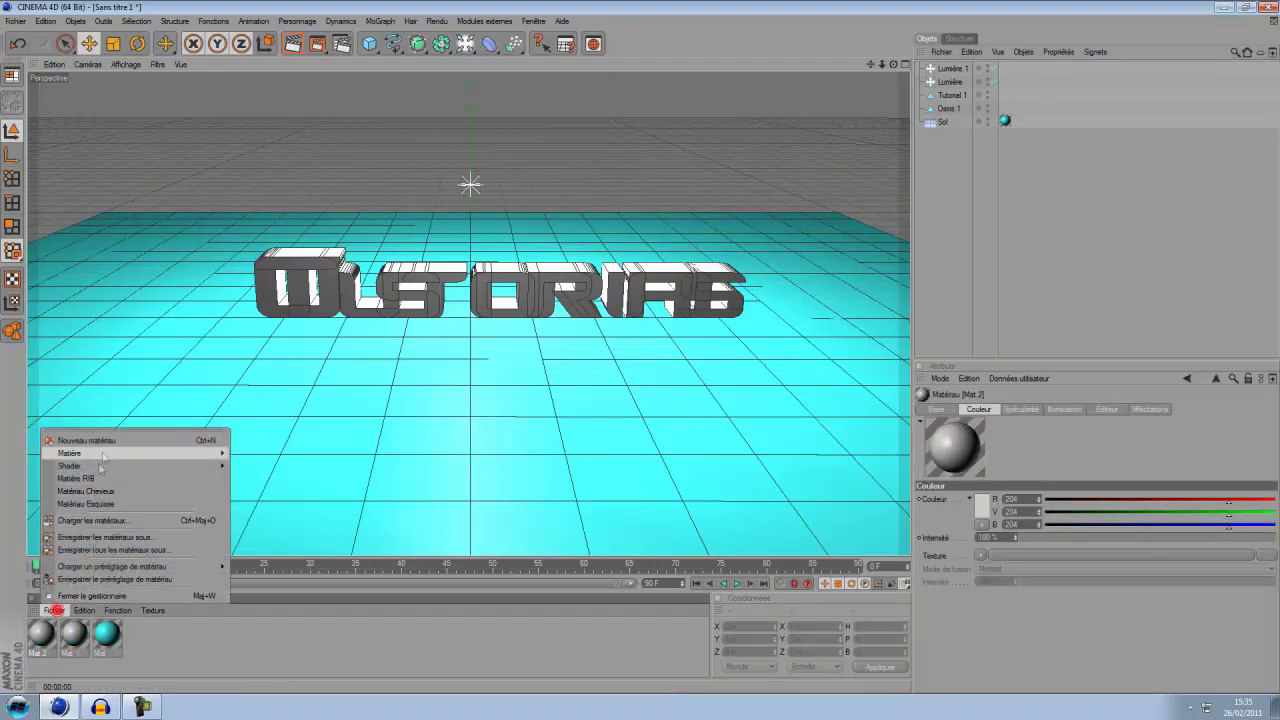
left_click(95, 441)
Step: Set the colour of Mat.1 to pure white, 255 in each RGB channel
double_click(104, 632)
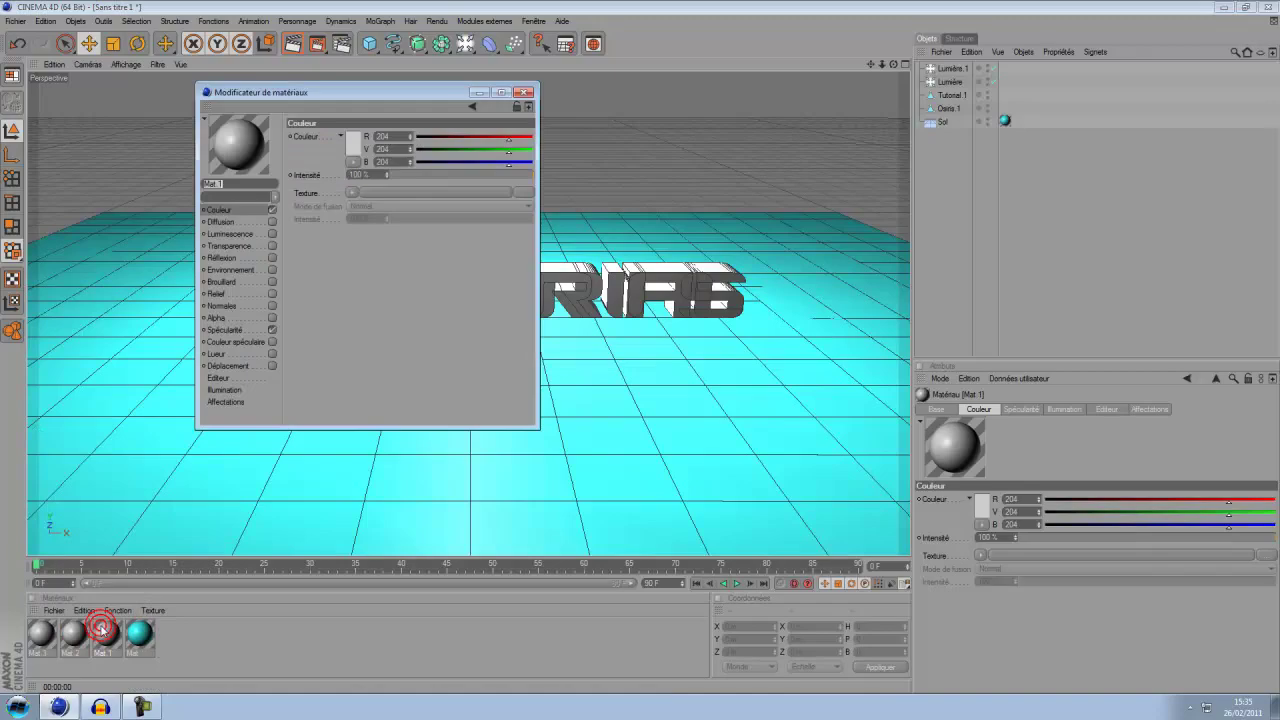
left_click(352, 145)
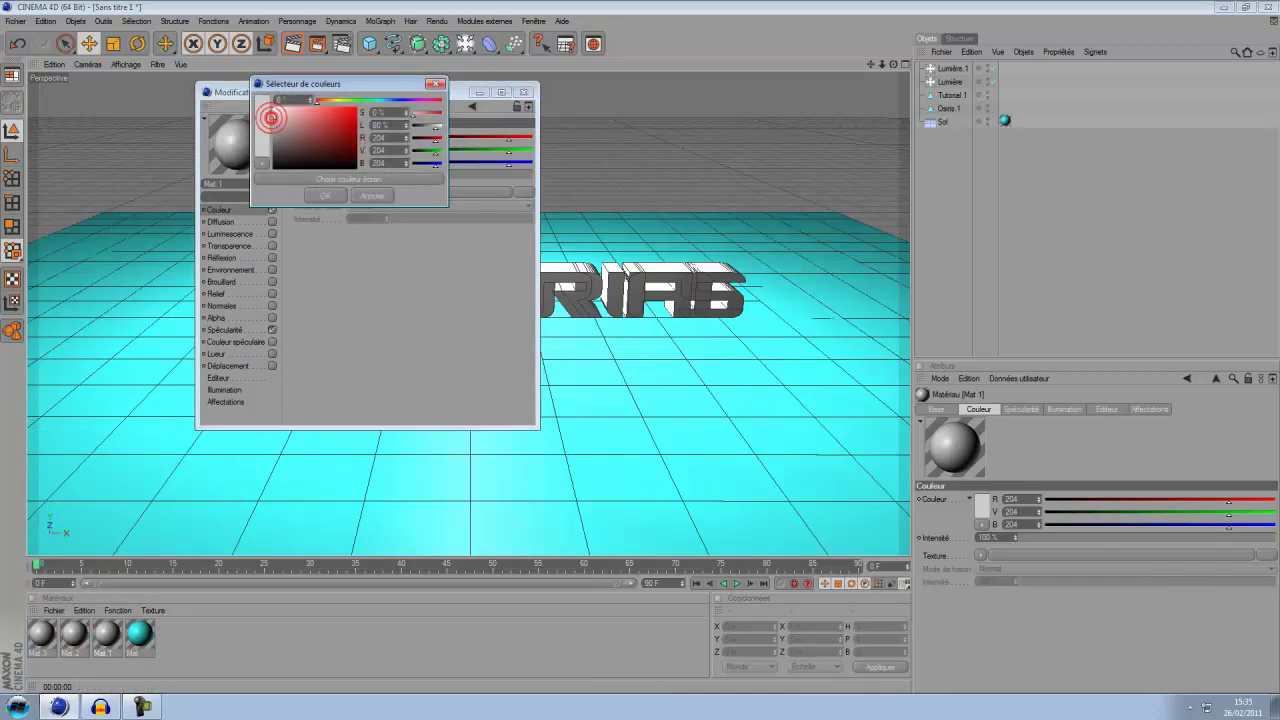
left_click_drag(273, 117, 274, 105)
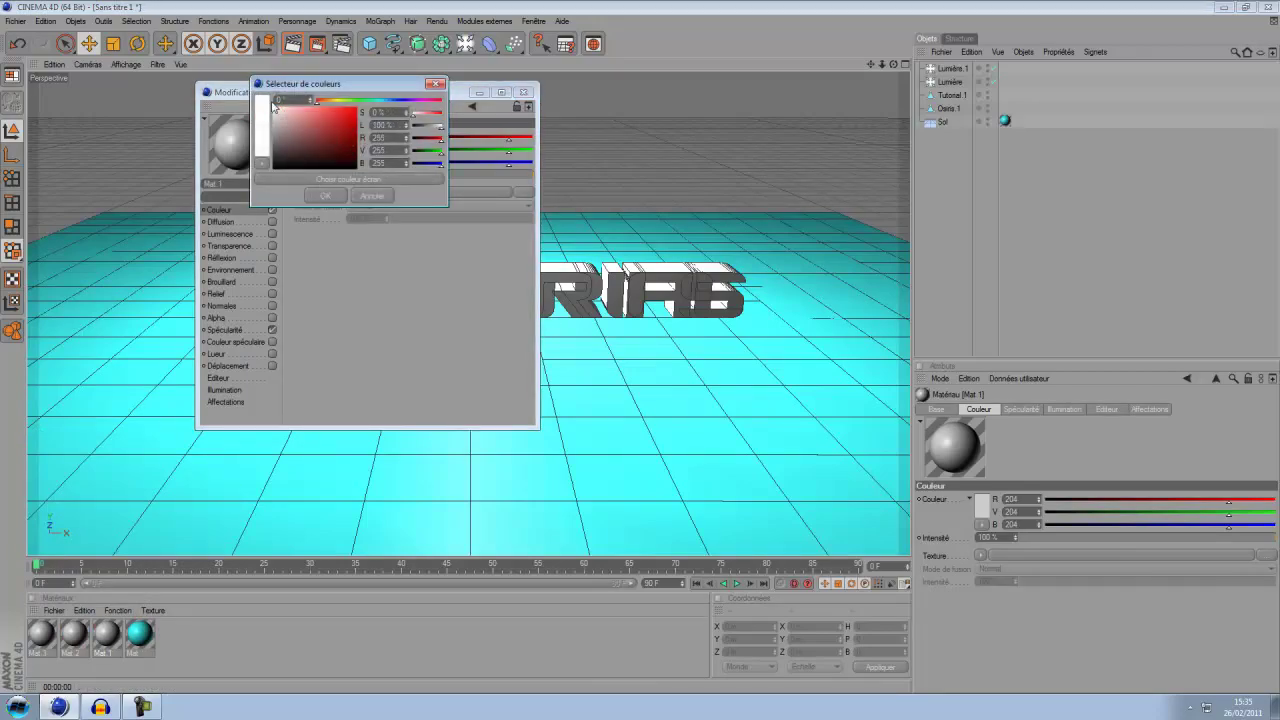
left_click(318, 194)
Step: Give Mat.2 a bright cyan colour with a hue of about 182°
left_click(73, 633)
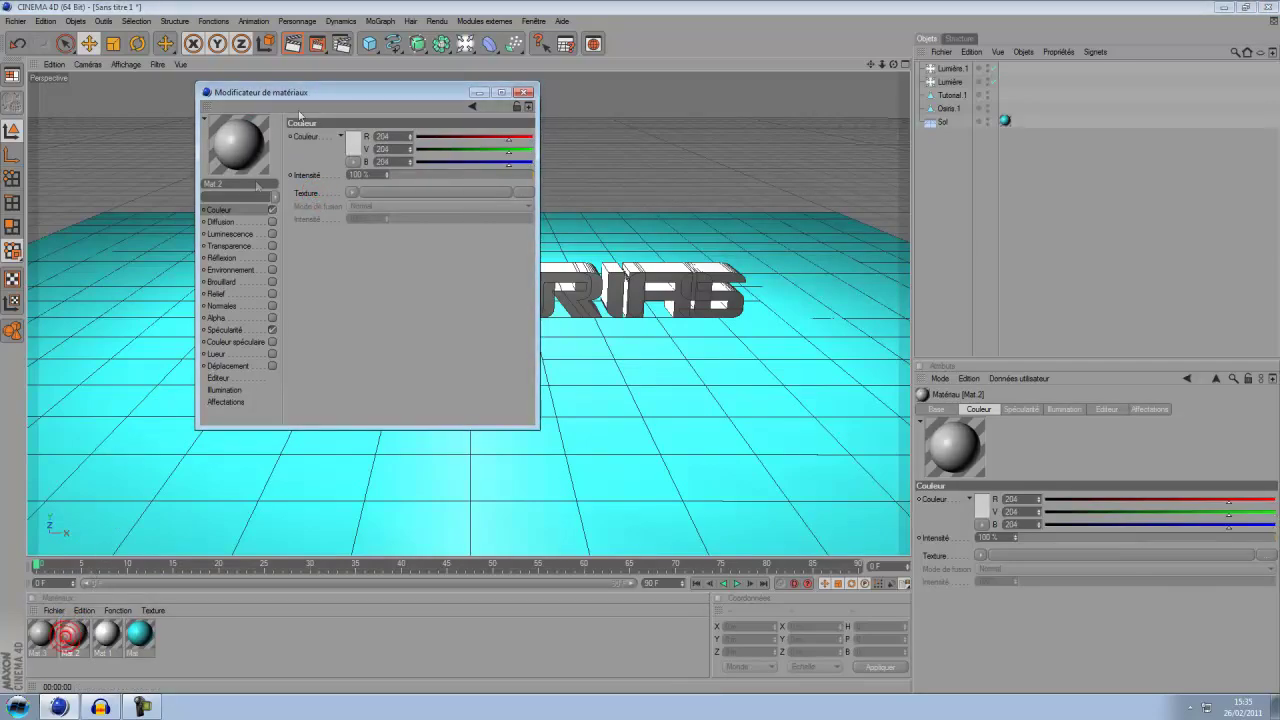
left_click(351, 147)
left_click_drag(362, 104, 381, 102)
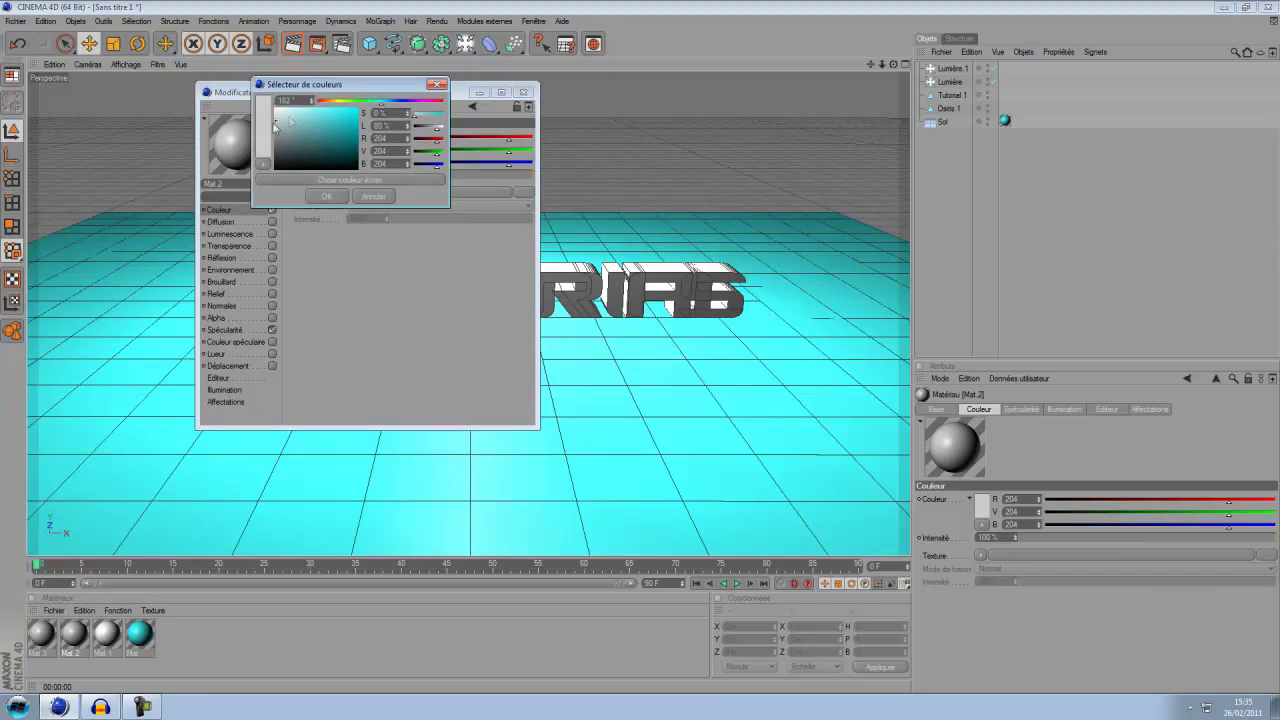
left_click_drag(275, 123, 322, 107)
left_click(326, 197)
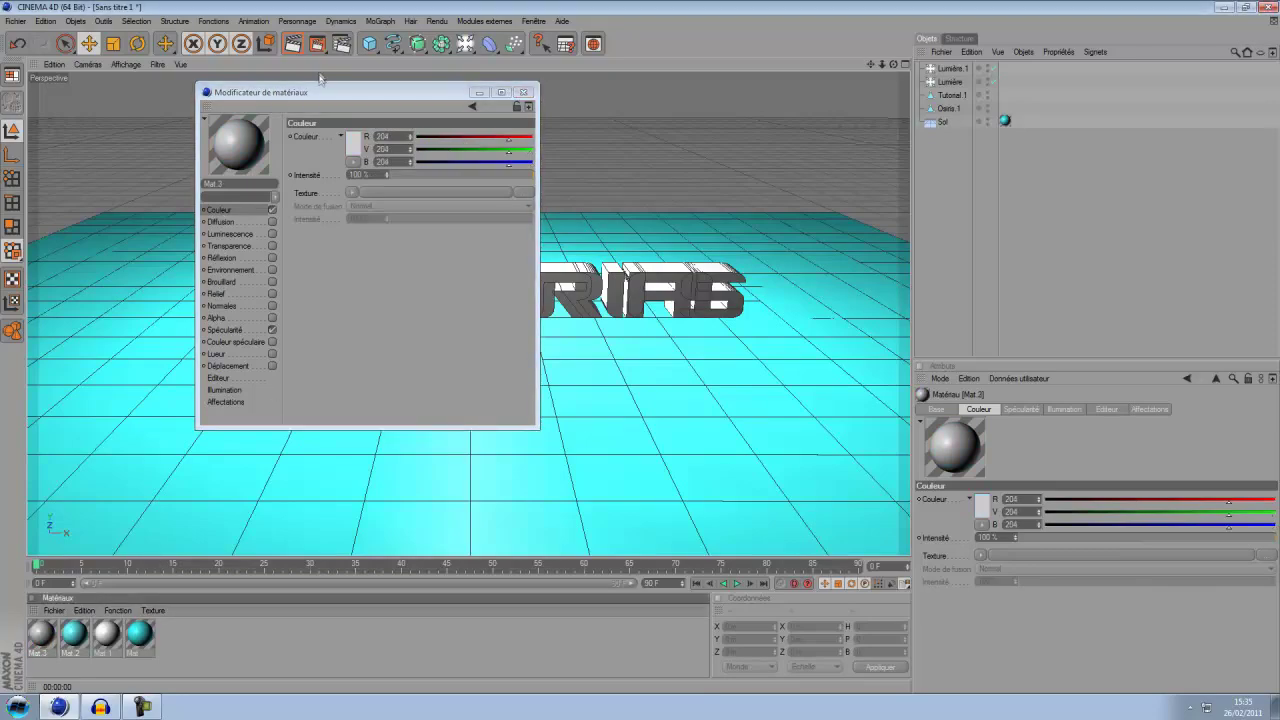
Step: Give Mat.3 a bright magenta colour with a hue of about 294° and close the material editor
left_click(352, 142)
left_click_drag(398, 104, 425, 101)
left_click_drag(352, 143, 341, 114)
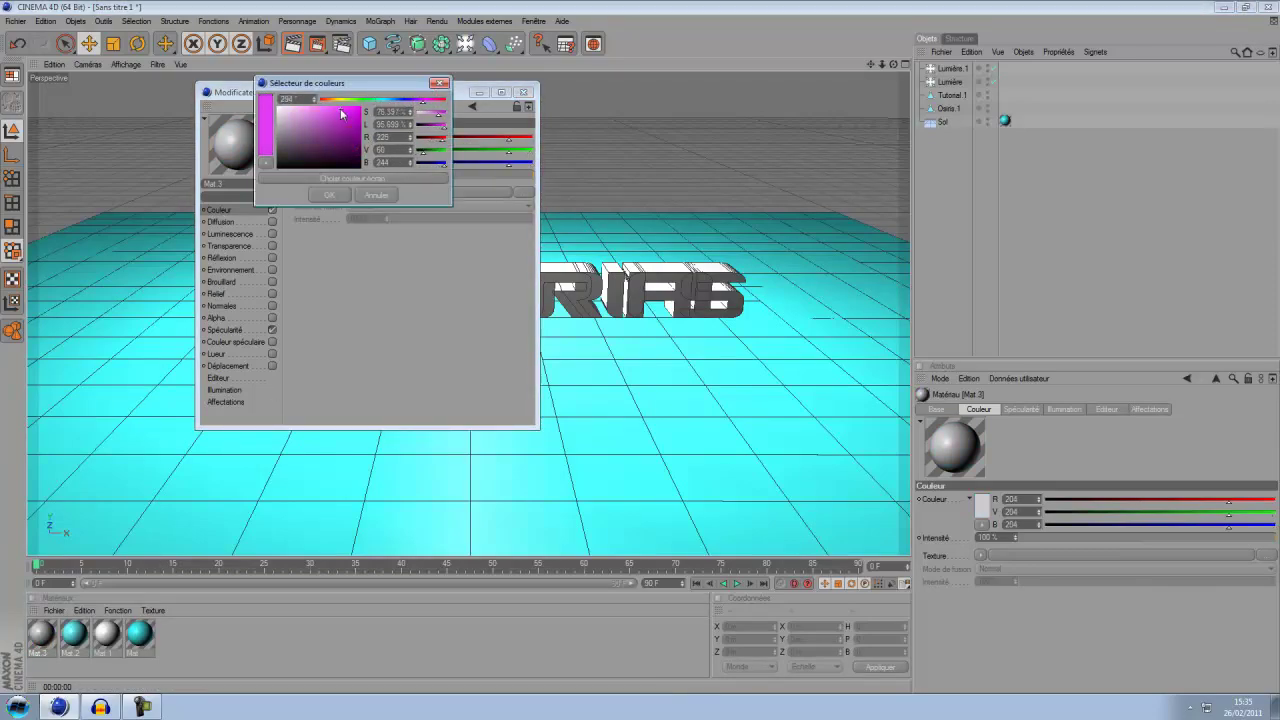
left_click(328, 194)
left_click(523, 92)
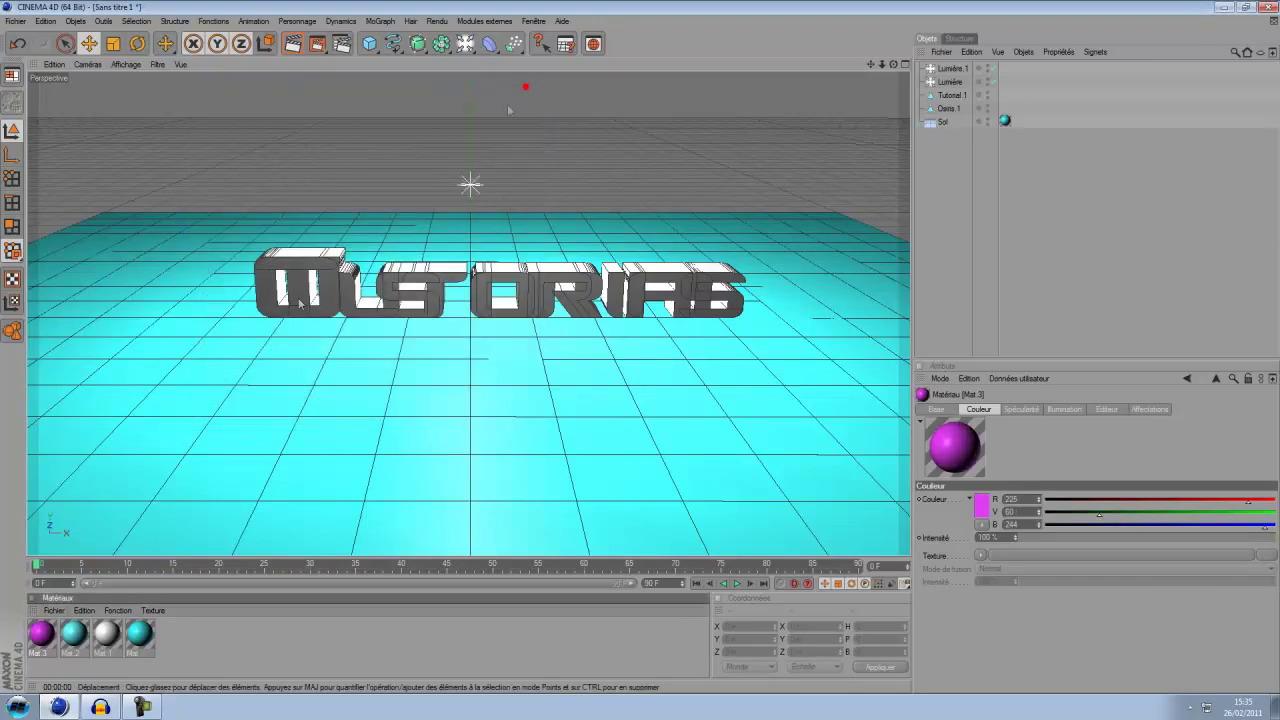
Step: Apply white Mat.1 to both texts, add cyan Mat.2 to Osiris and magenta Mat.3 to Tutorial, and render a preview
left_click_drag(100, 638, 946, 109)
left_click_drag(100, 645, 950, 95)
left_click_drag(74, 640, 950, 108)
left_click_drag(42, 631, 948, 95)
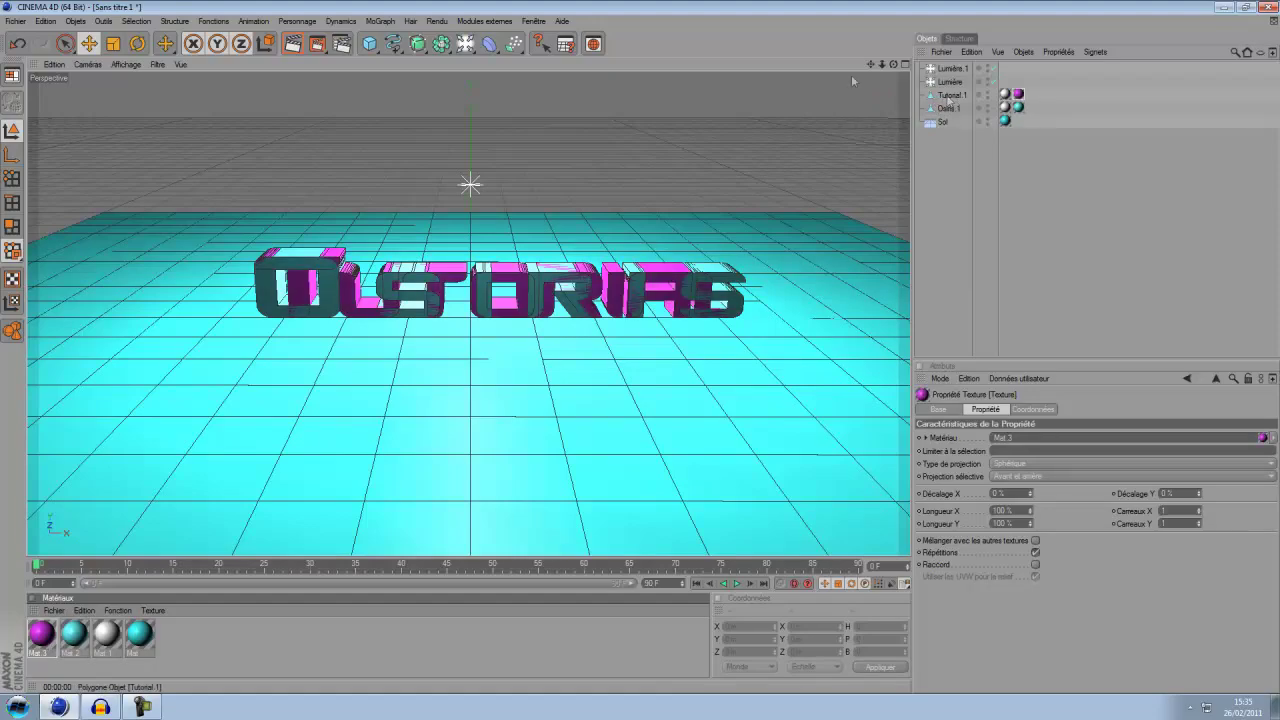
left_click(290, 44)
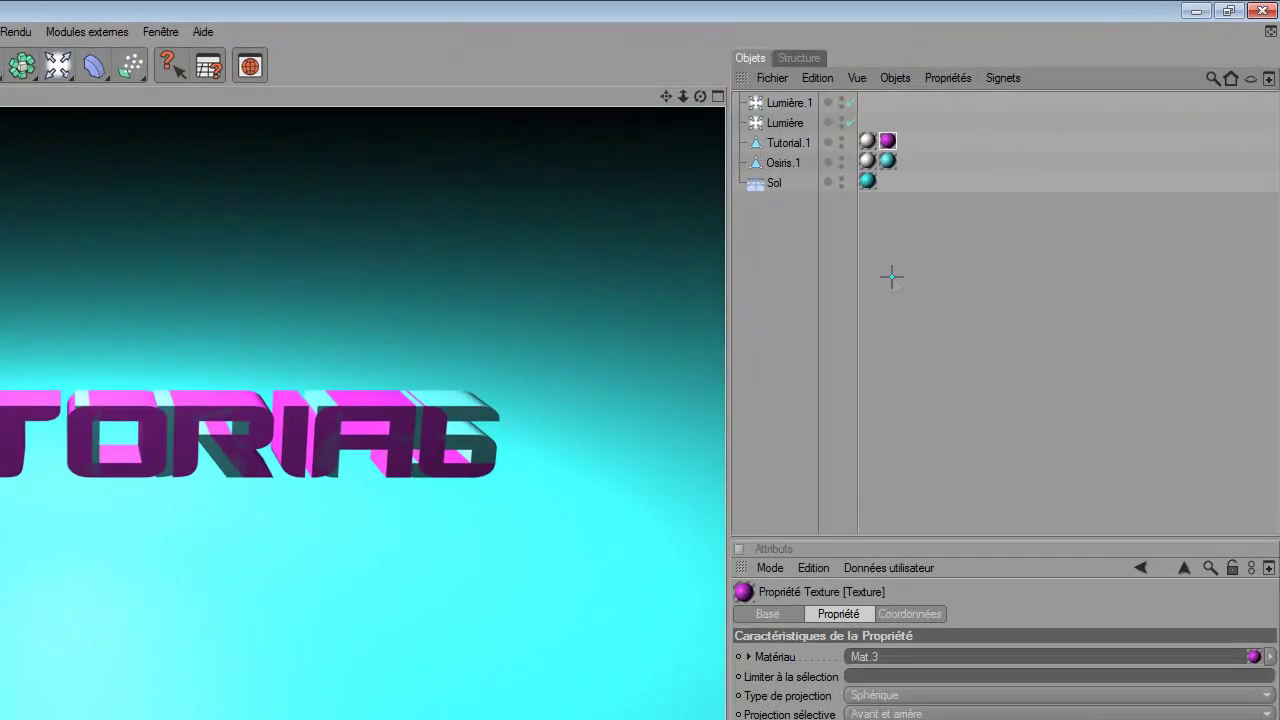
left_click(892, 279)
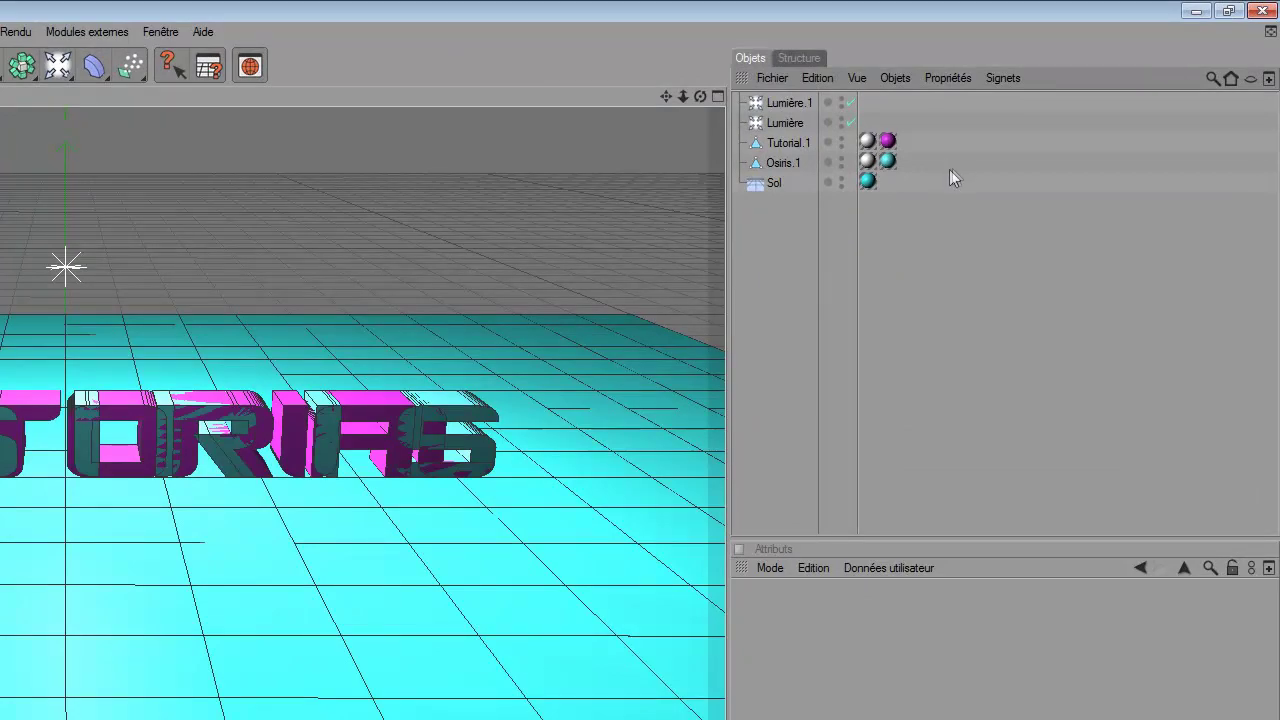
Step: Break both text objects with Thrausi, using 35 pieces and the Voronoi method
left_click_drag(913, 161, 772, 143)
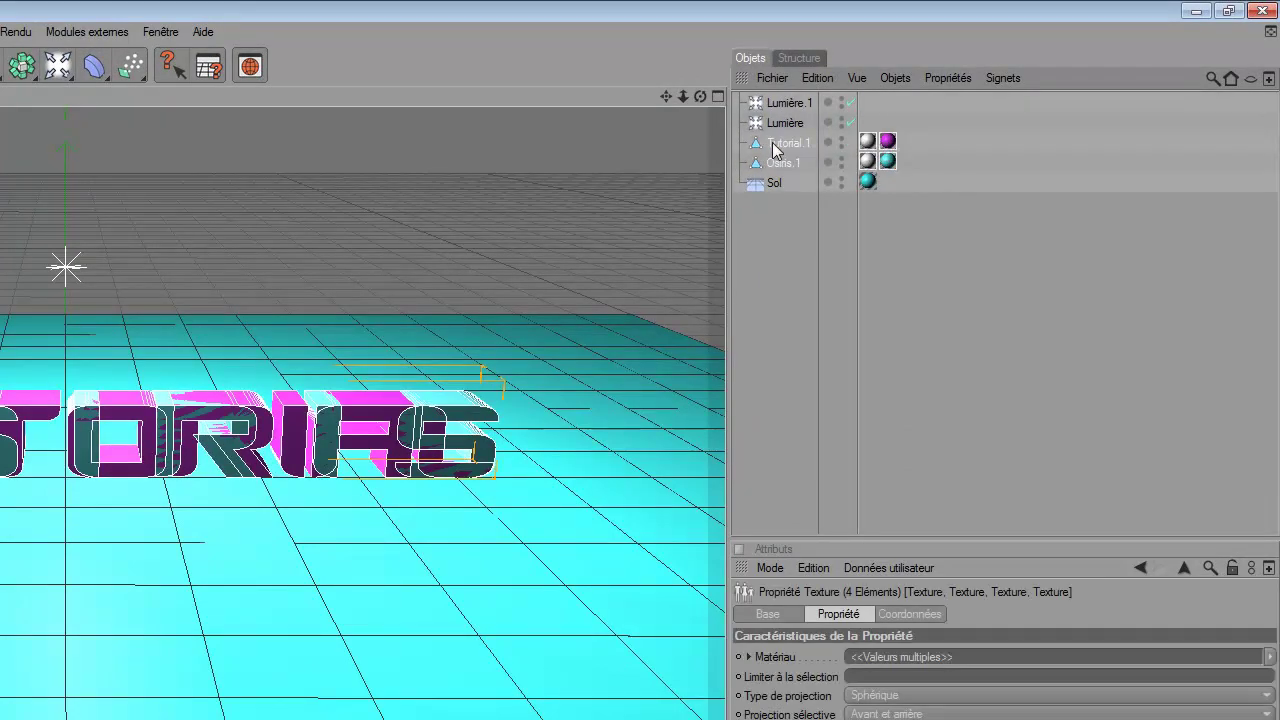
left_click(109, 33)
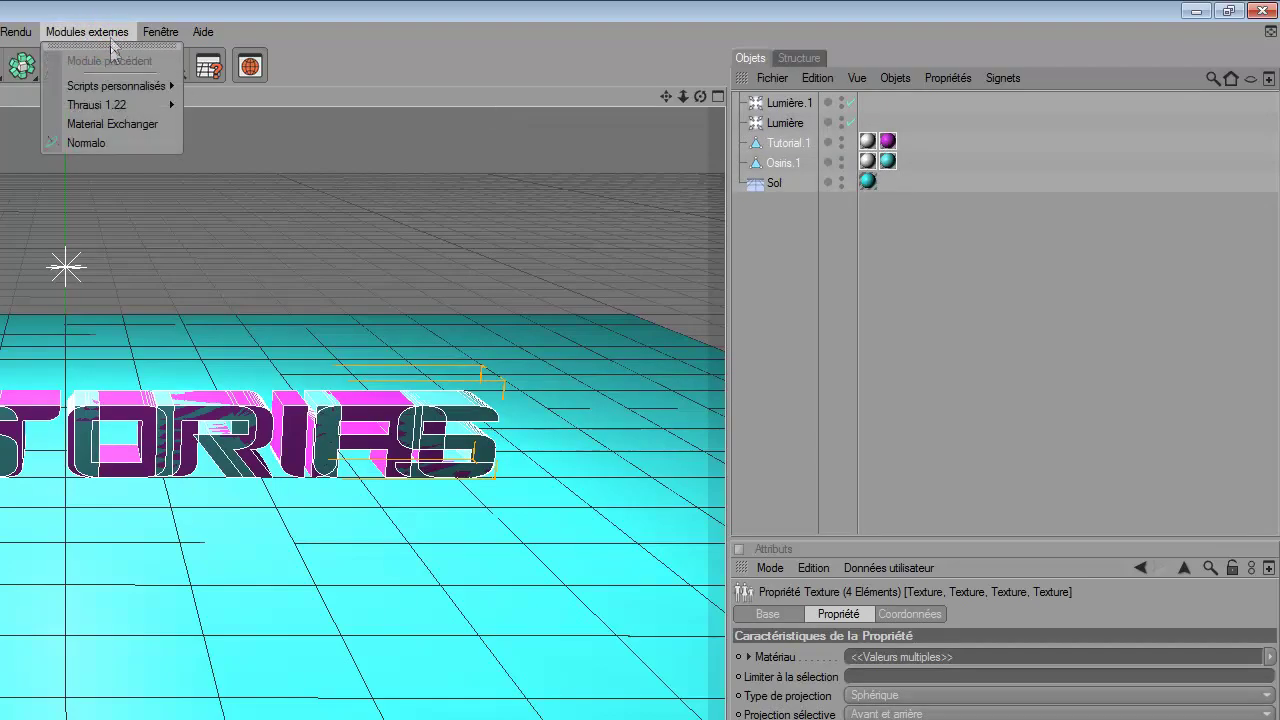
mouse_move(107, 104)
left_click(215, 112)
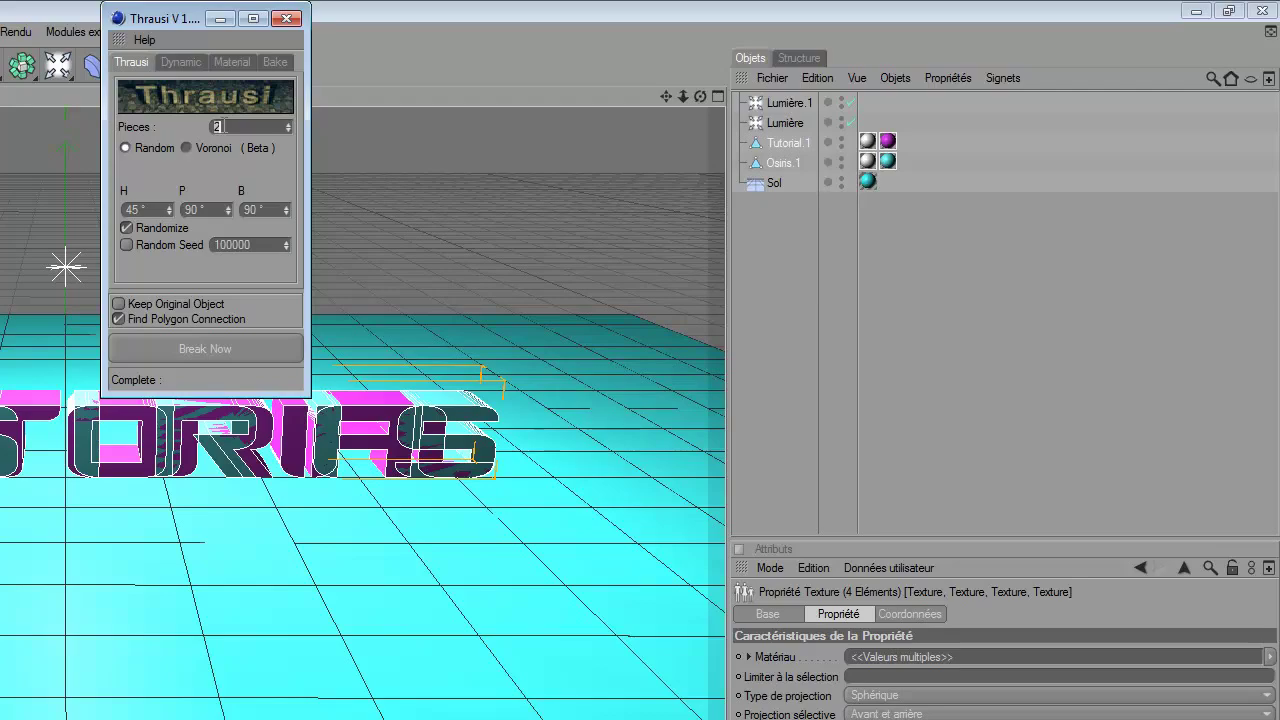
left_click(187, 147)
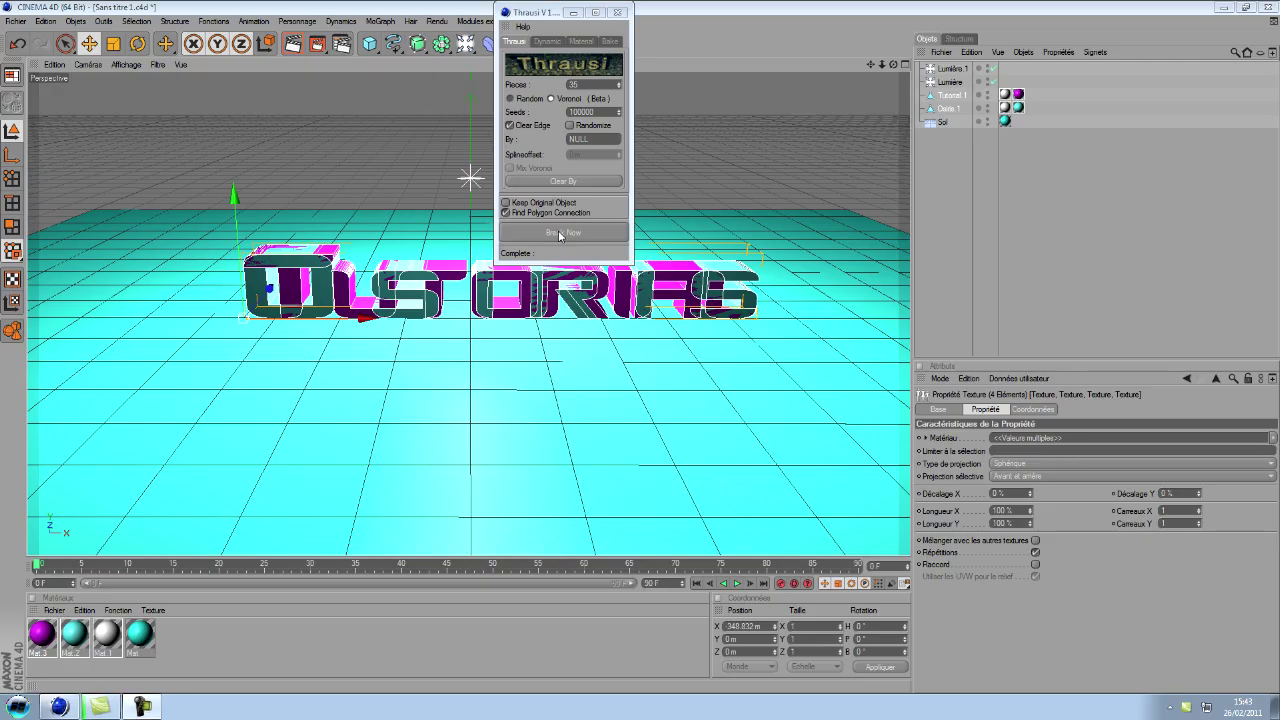
left_click(199, 349)
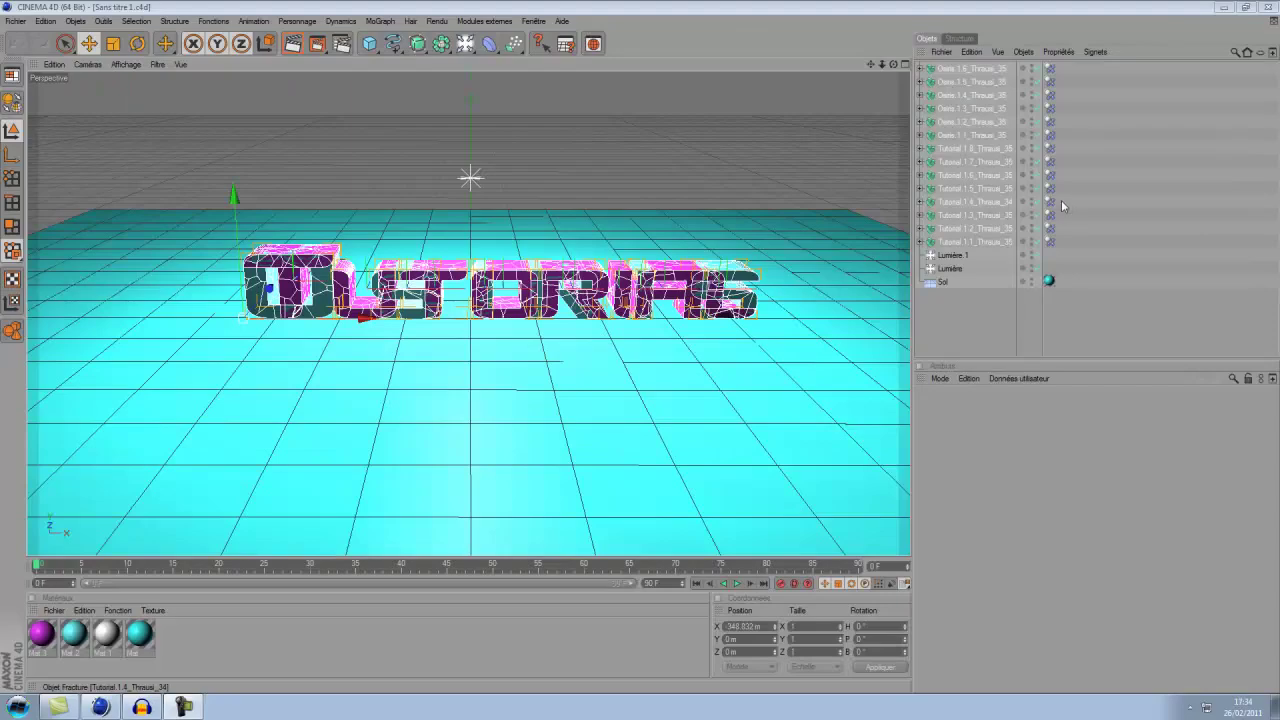
Step: Add two MoGraph Fracture objects to the scene
left_click(380, 21)
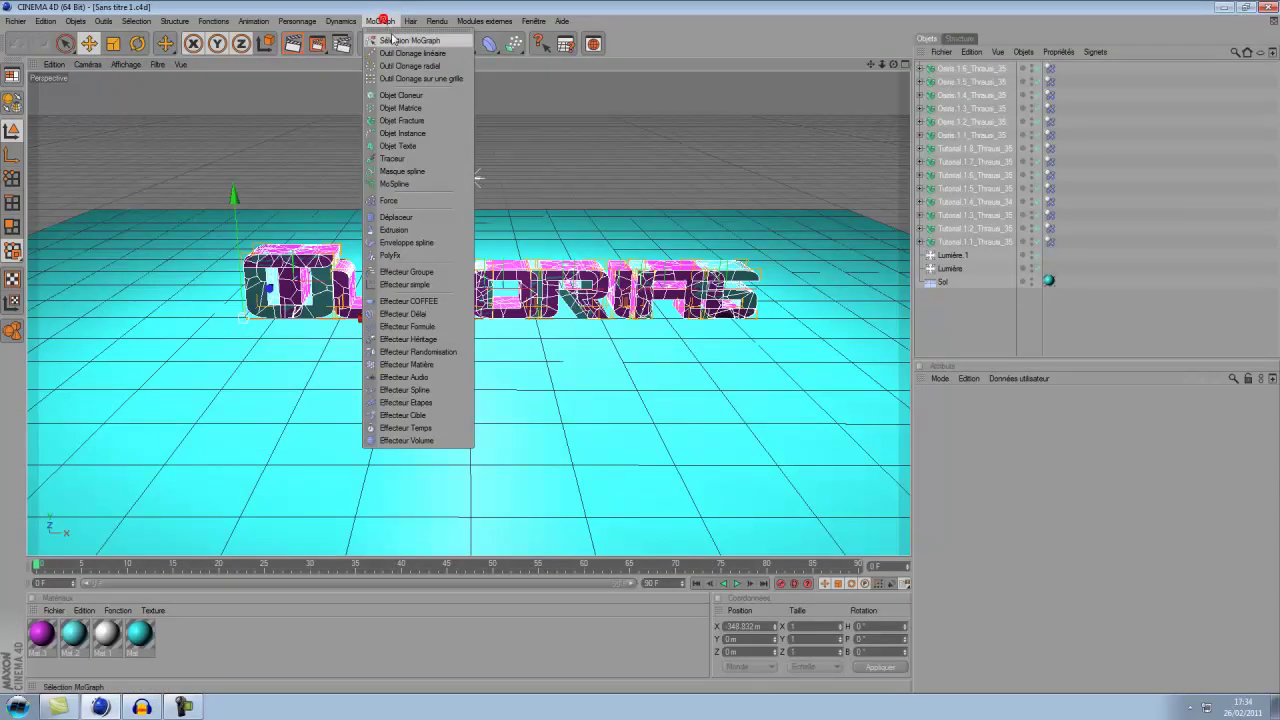
left_click(425, 121)
left_click(380, 21)
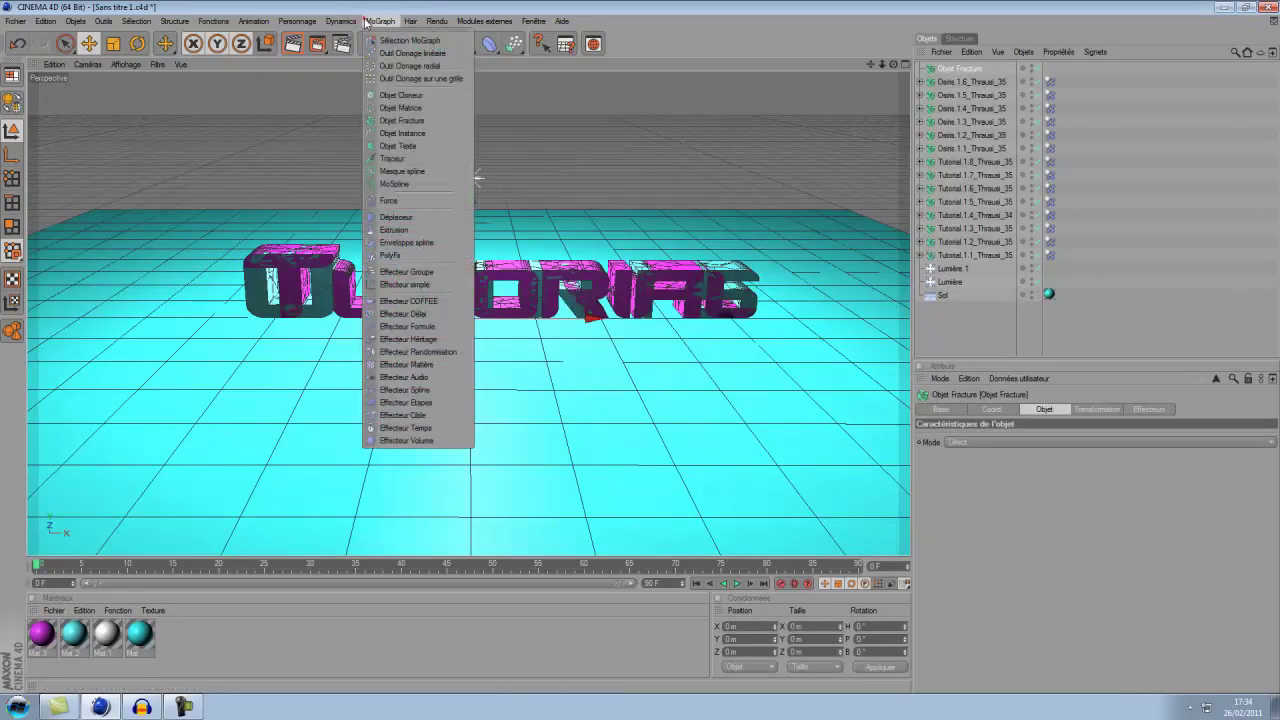
left_click(430, 123)
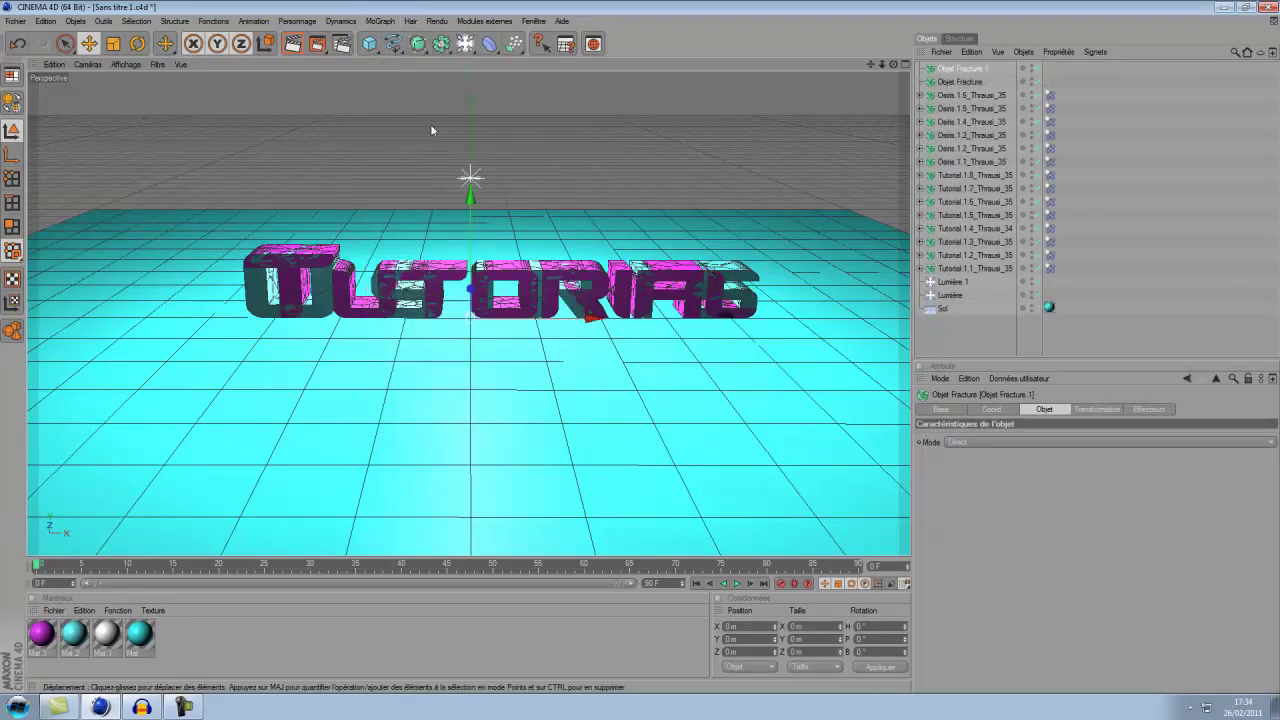
Step: Rename the first Fracture object "Objet Osiris" and the second one "ObjetTutorial"
double_click(975, 82)
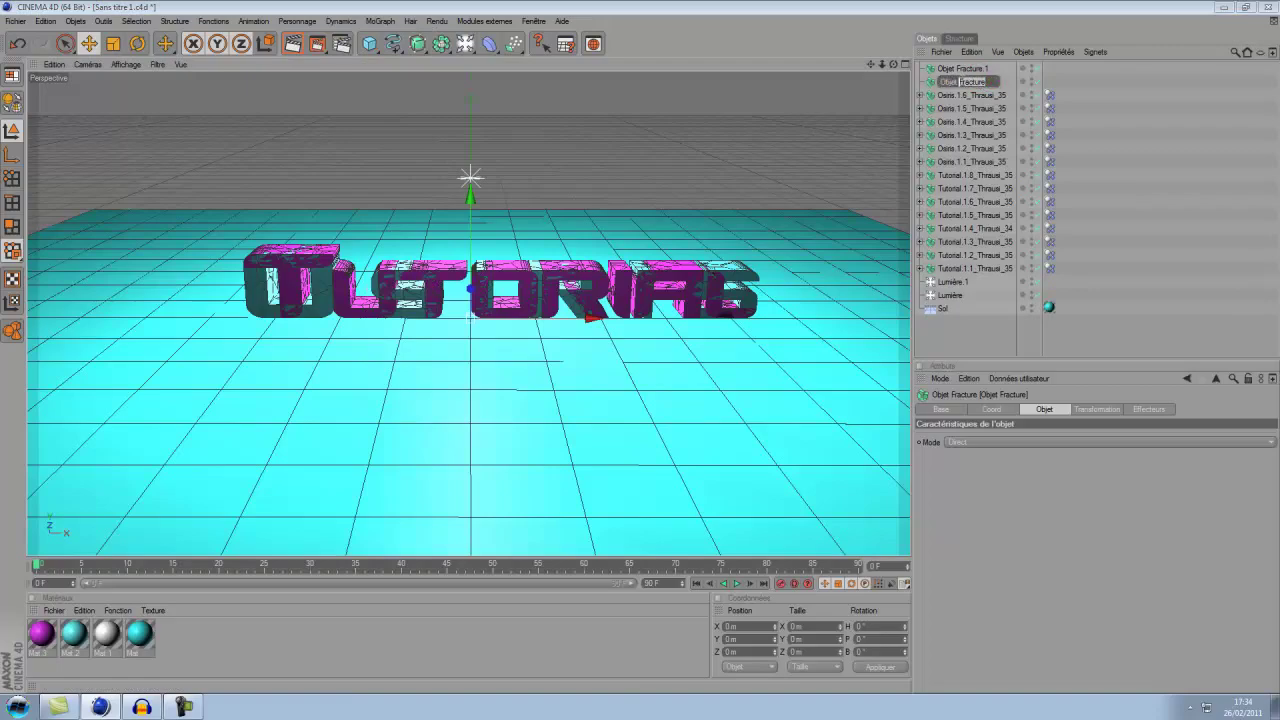
type("Osiris")
key("Return")
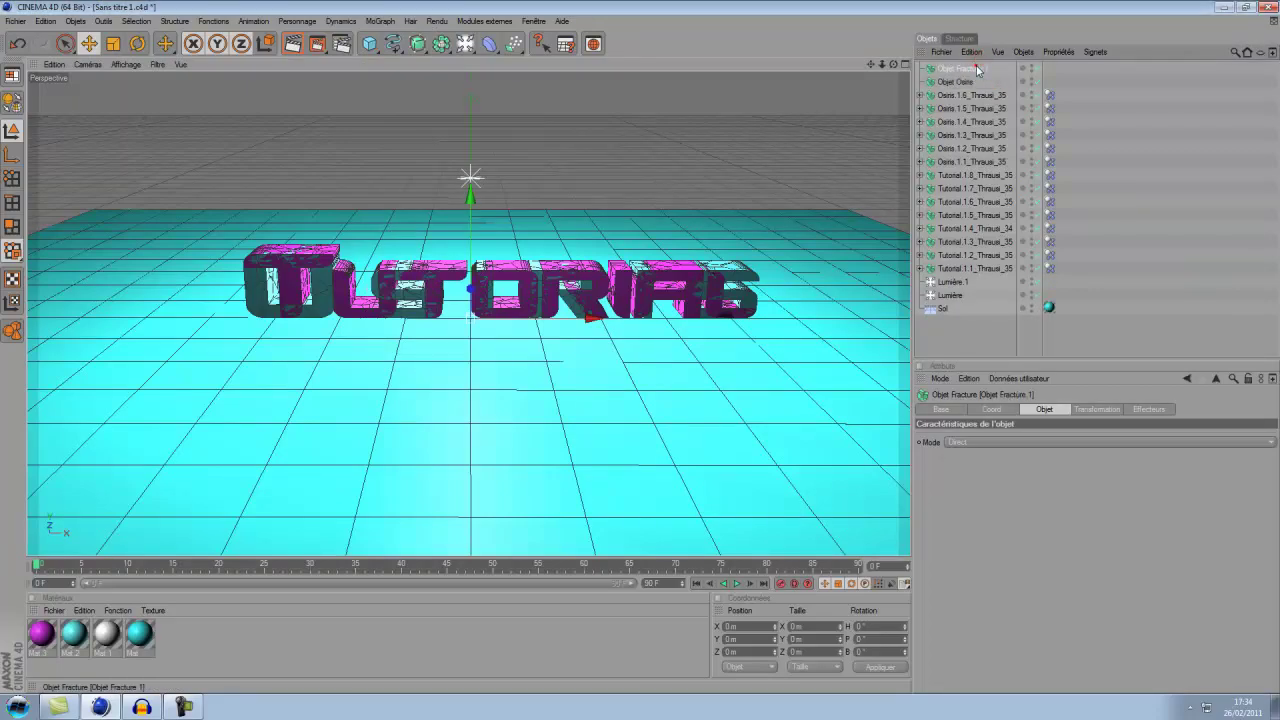
double_click(962, 68)
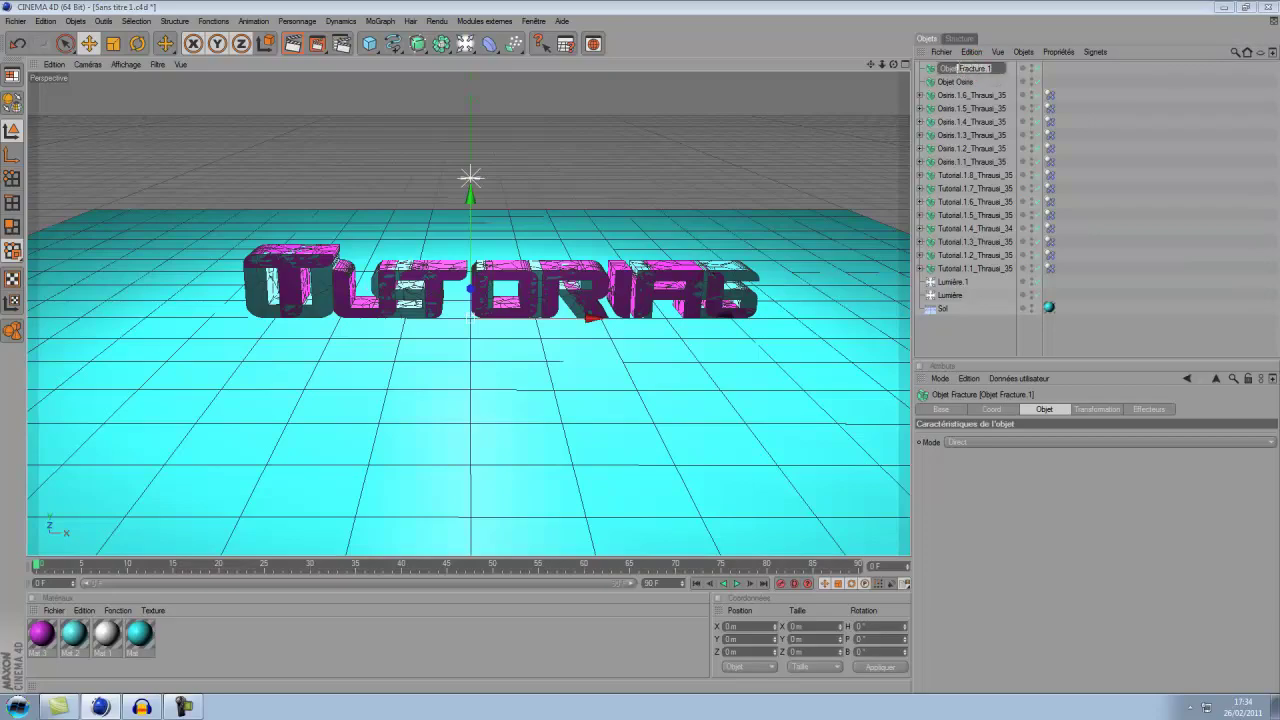
type("Tutorial")
key("Return")
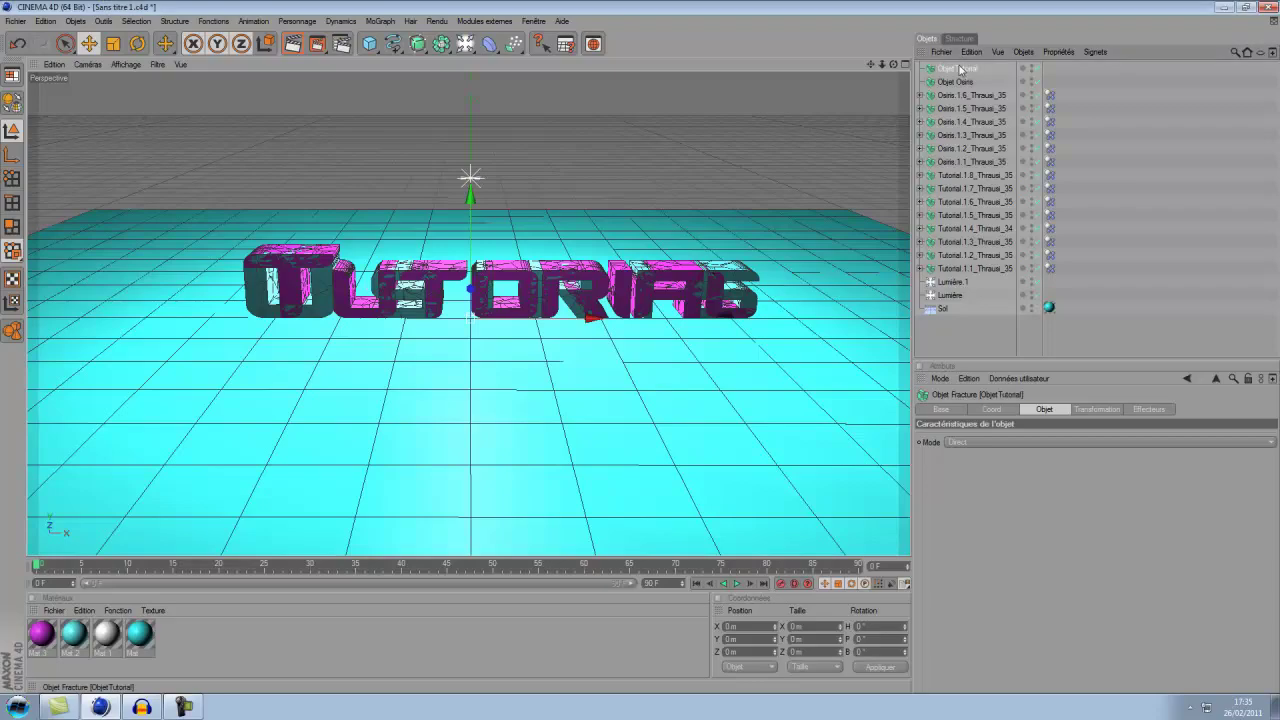
Step: Nest all Tutorial Thrausi pieces under the Tutorial Fracture object and all Osiris pieces under the Osiris Fracture object
left_click_drag(1064, 276, 954, 172)
left_click_drag(958, 74, 960, 75)
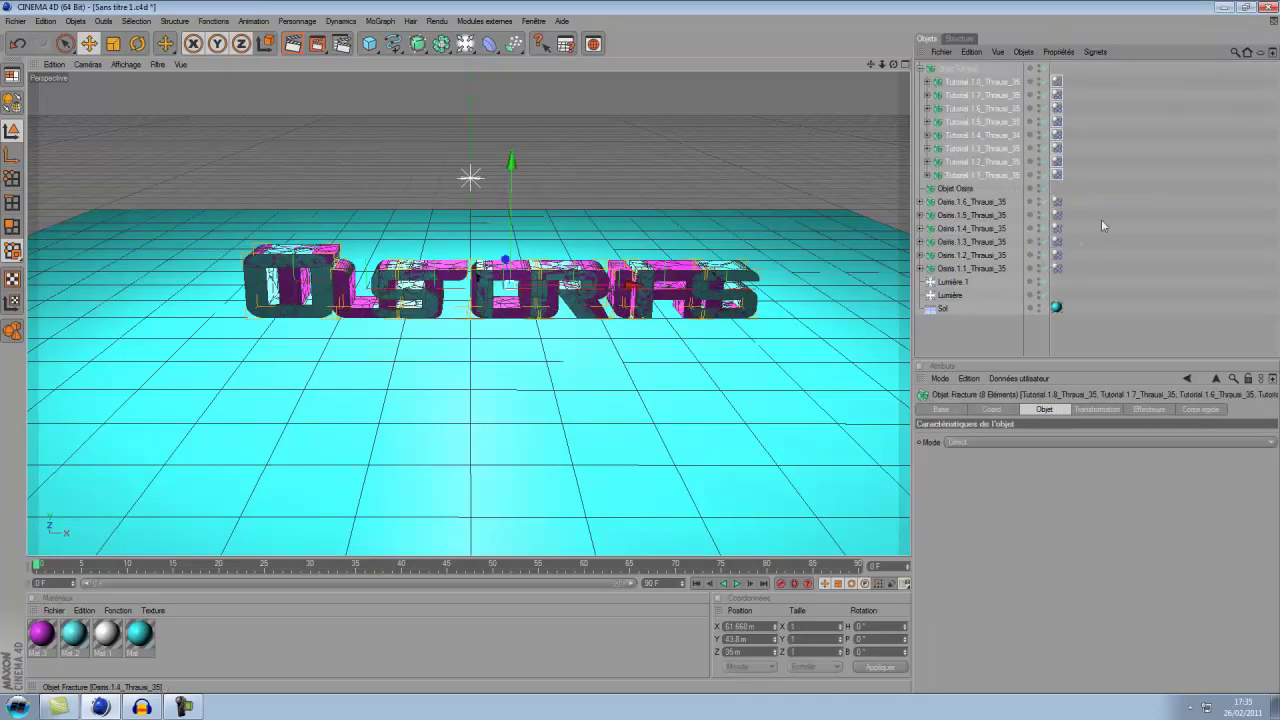
left_click_drag(1080, 271, 962, 188)
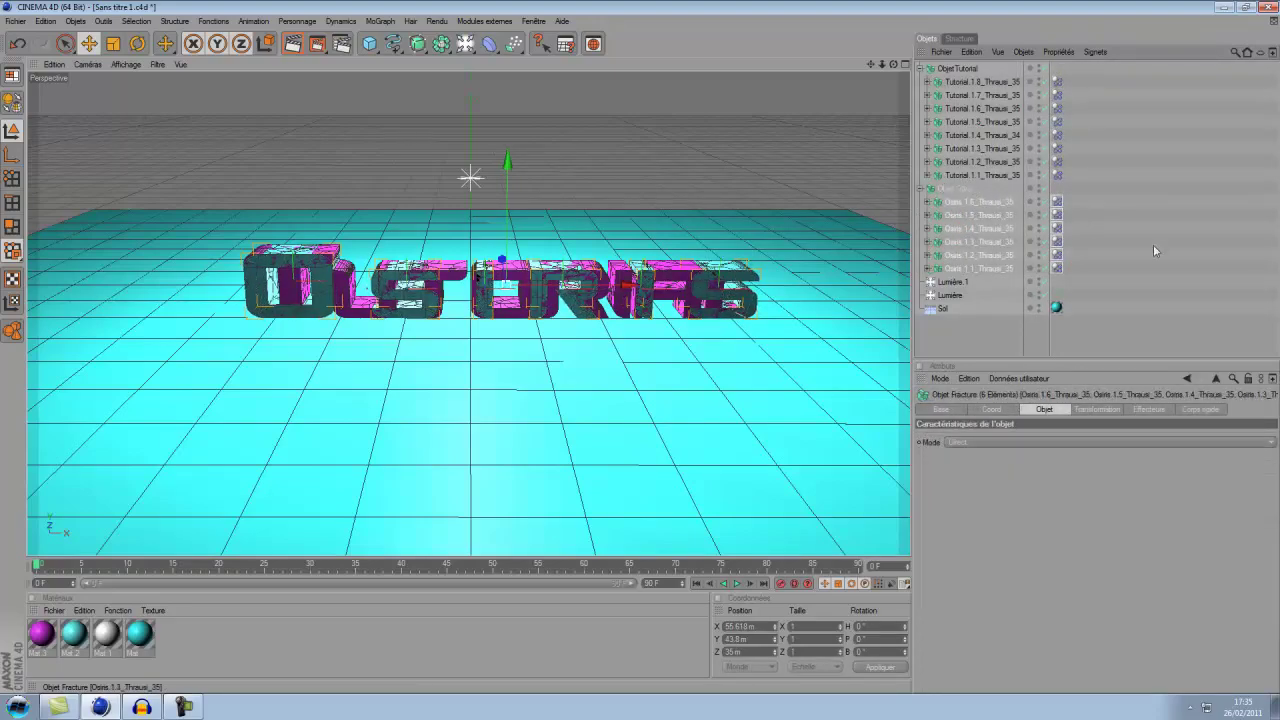
Step: Remove the Thrausi parent objects under both Fracture objects so the pieces sit directly beneath them, and collapse both hierarchies
left_click_drag(1084, 270, 960, 82)
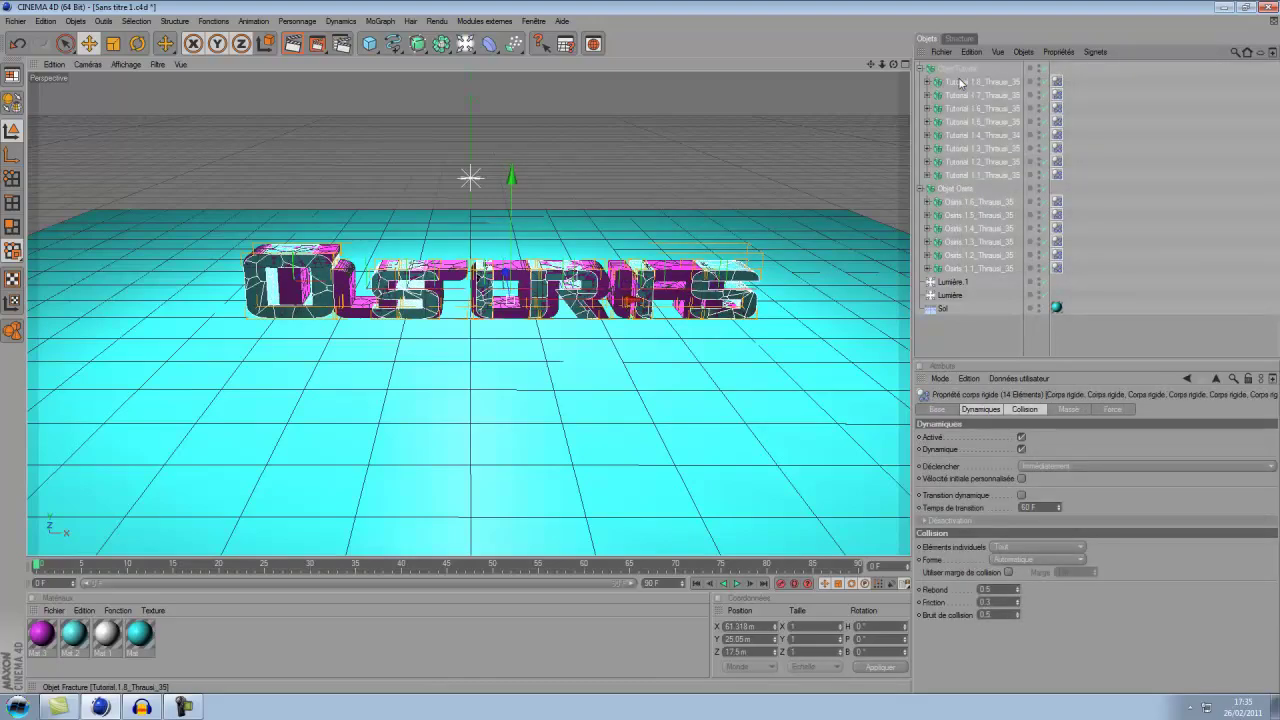
left_click(955, 189, "ctrl")
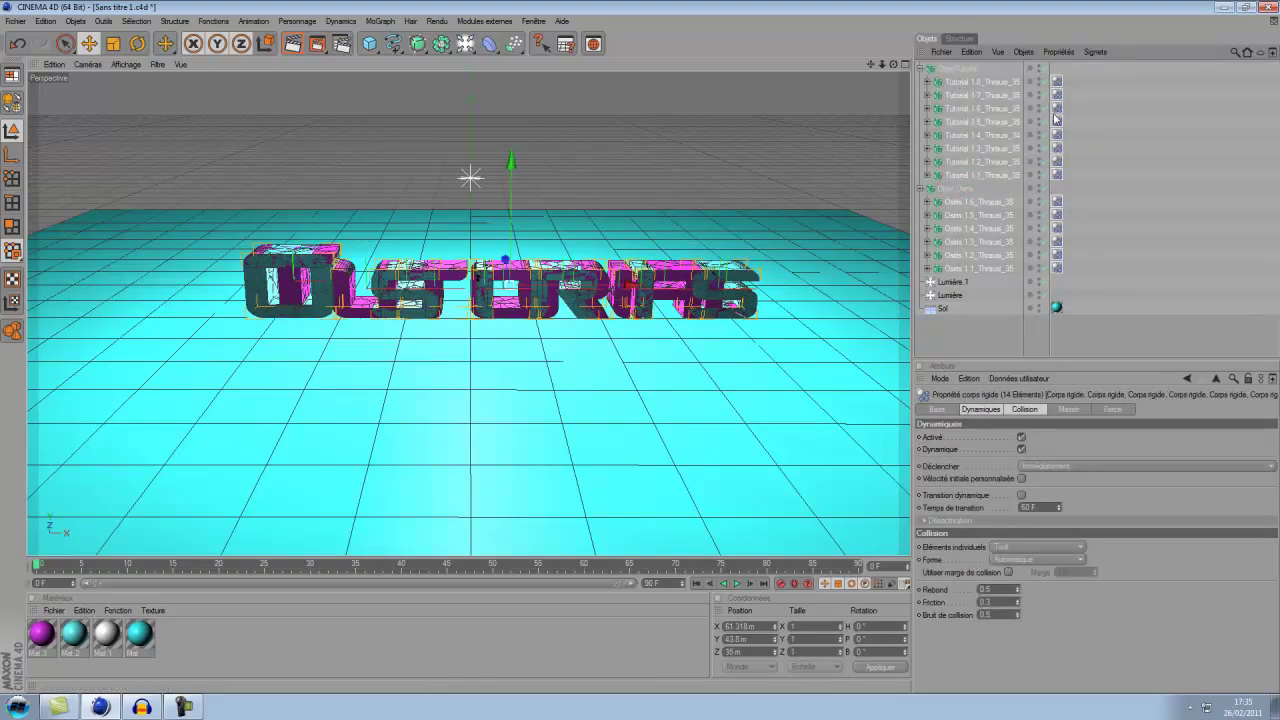
left_click(1022, 52)
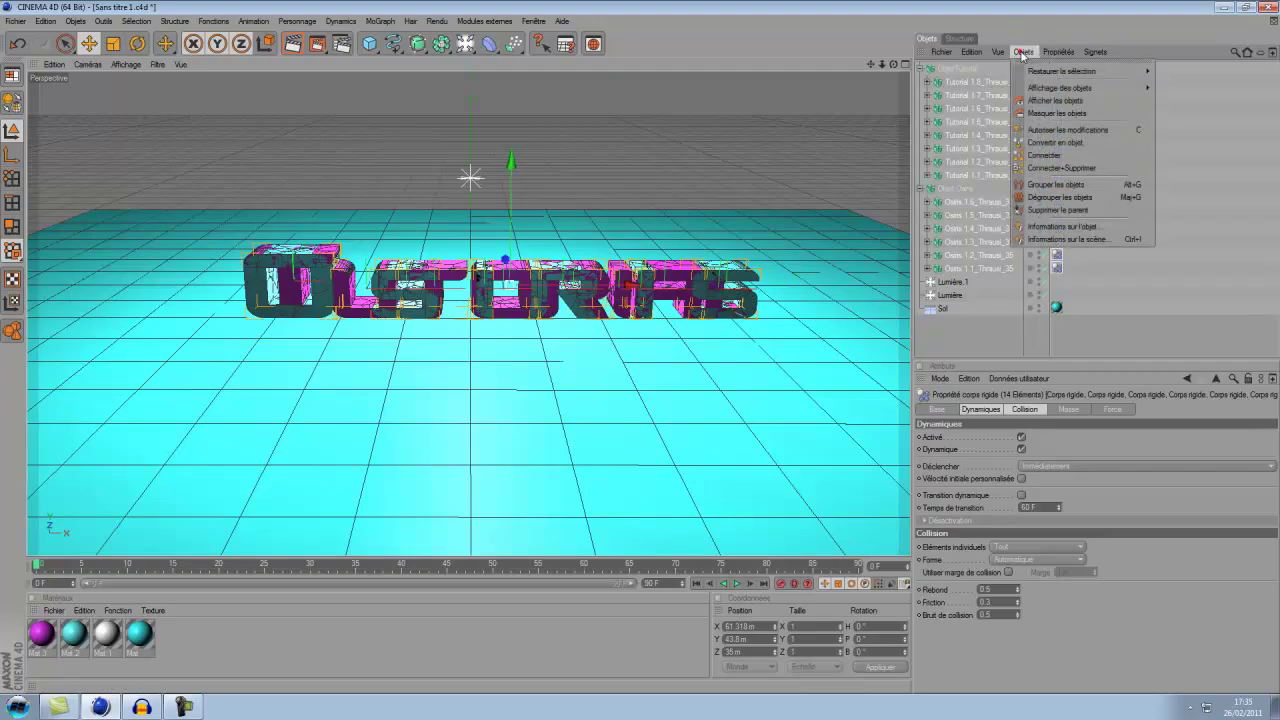
left_click(1071, 210)
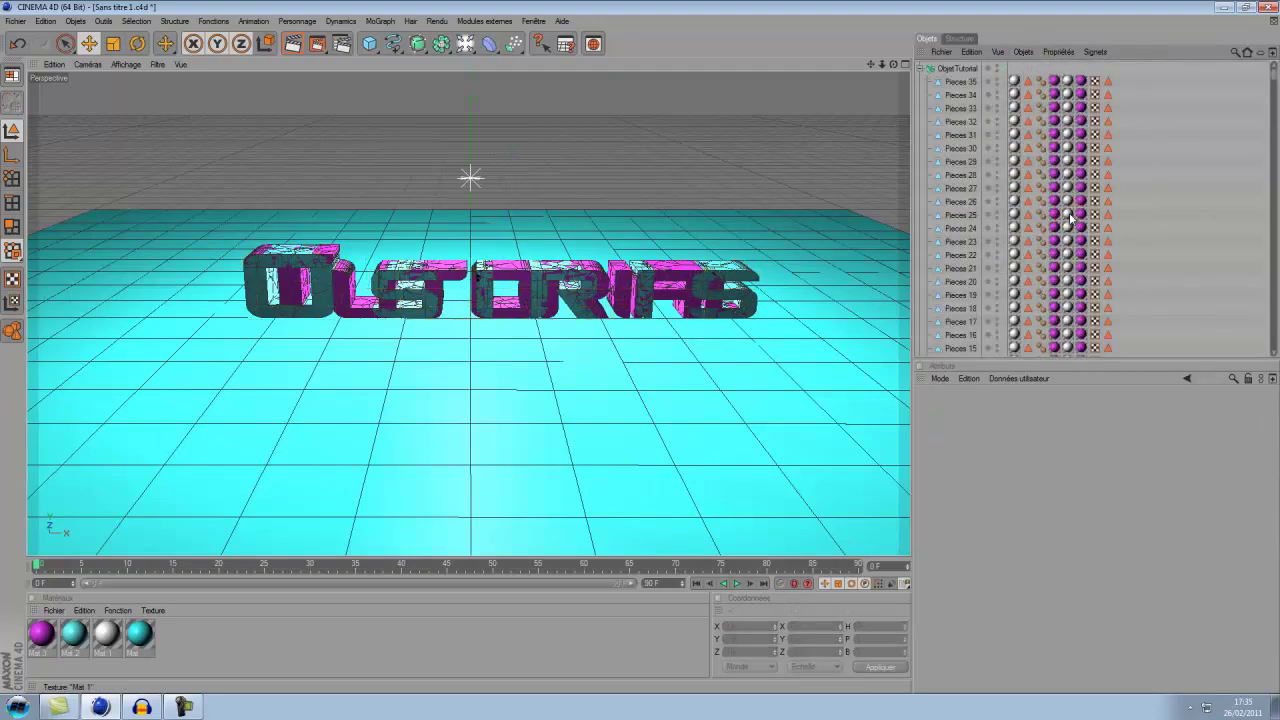
left_click(921, 68)
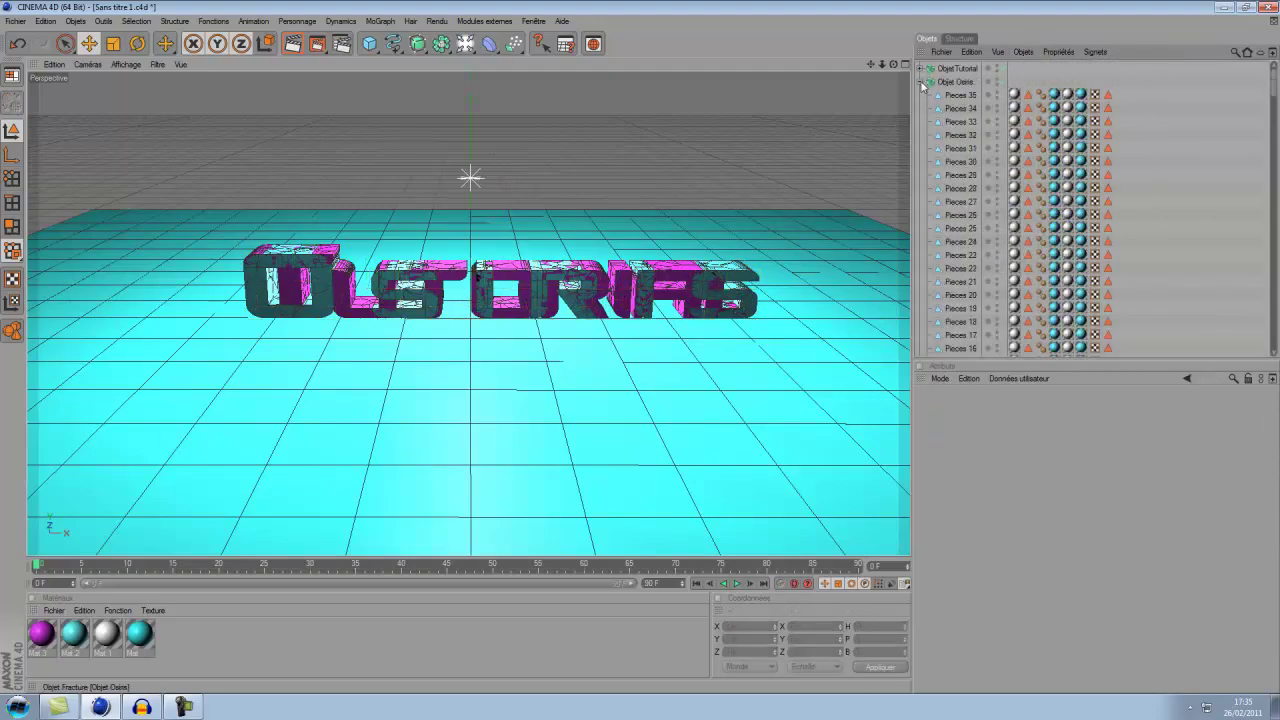
left_click(921, 81)
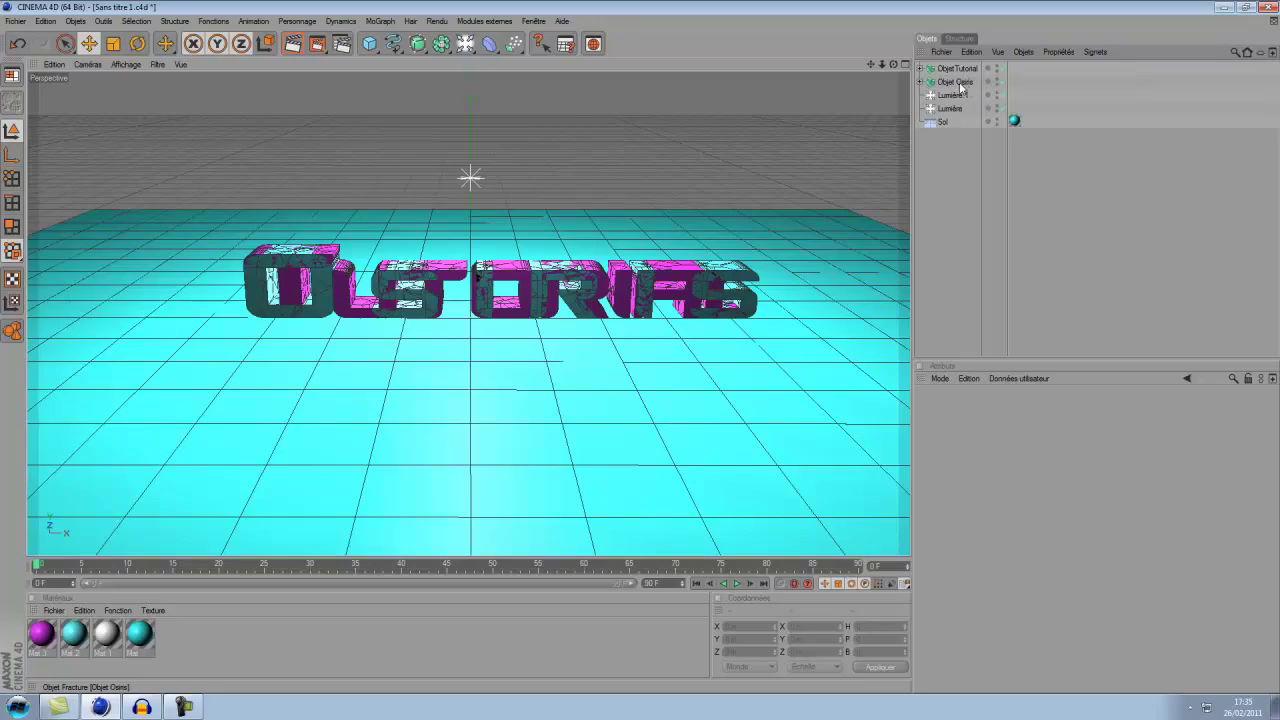
Step: Add a MoGraph Plain effector (Effecteur simple) to the Osiris Fracture object and another to the Tutorial Fracture object
left_click(957, 84)
left_click(375, 20)
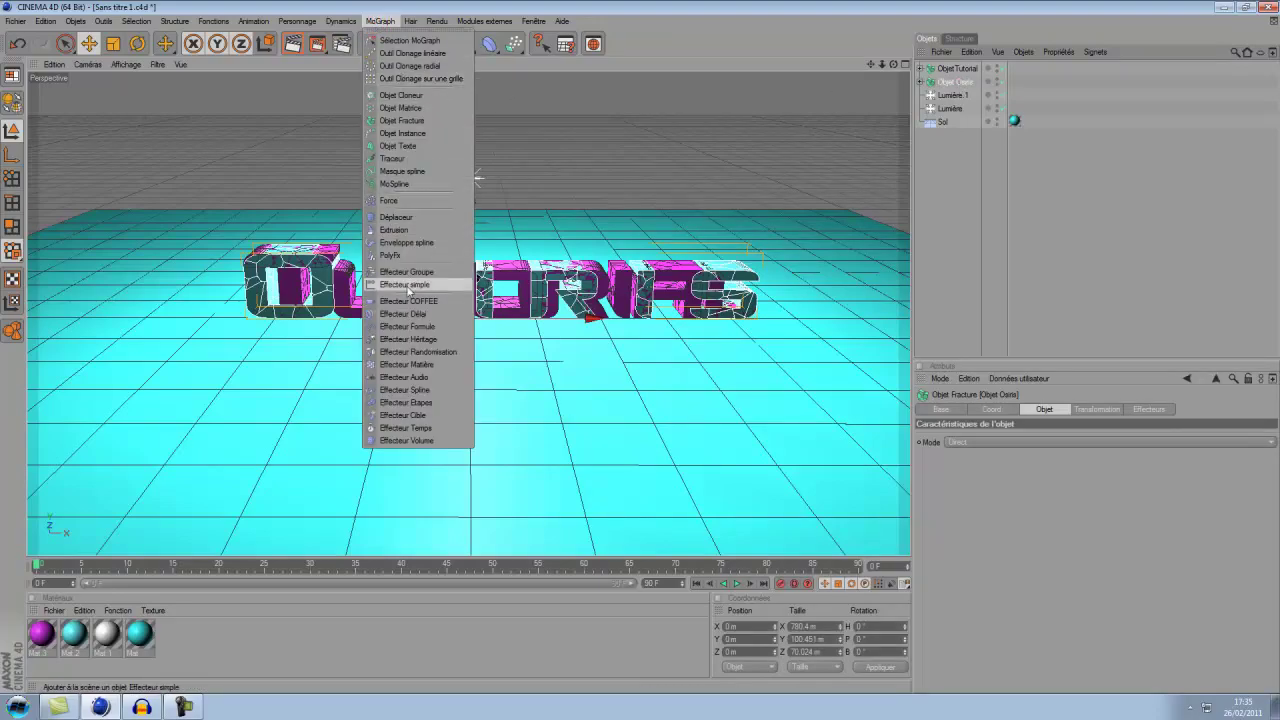
left_click(405, 285)
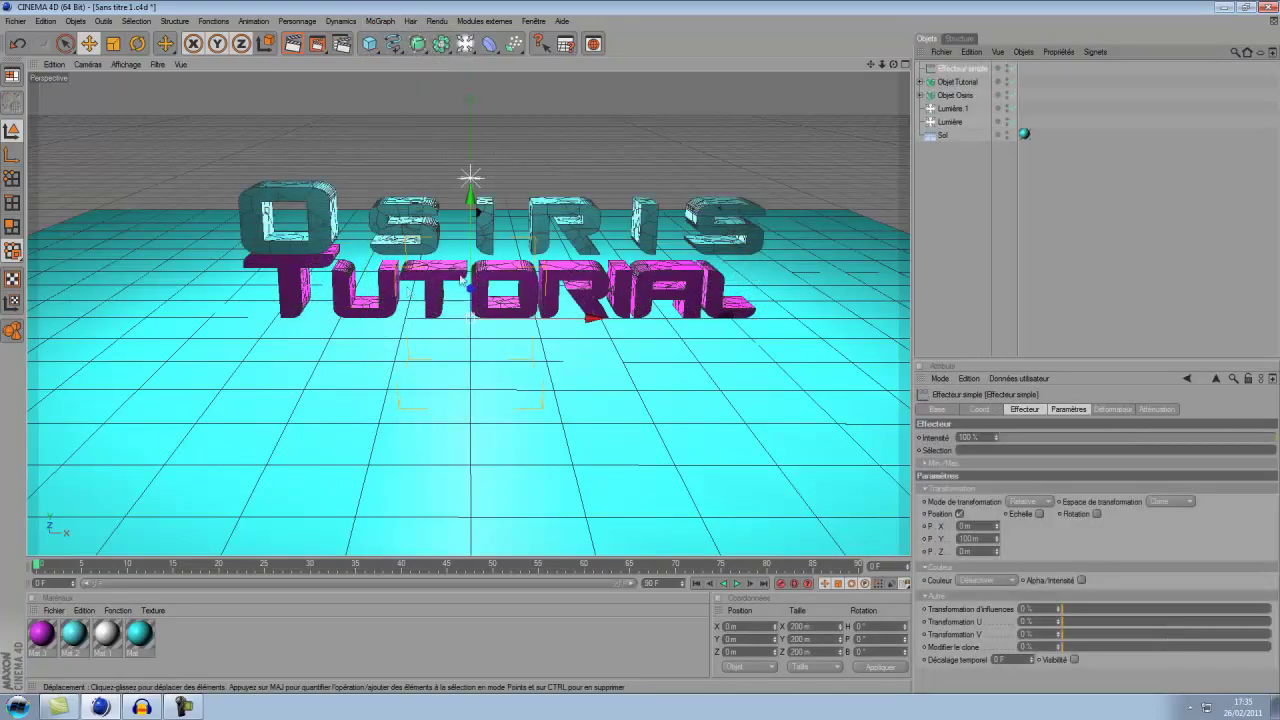
left_click(960, 83)
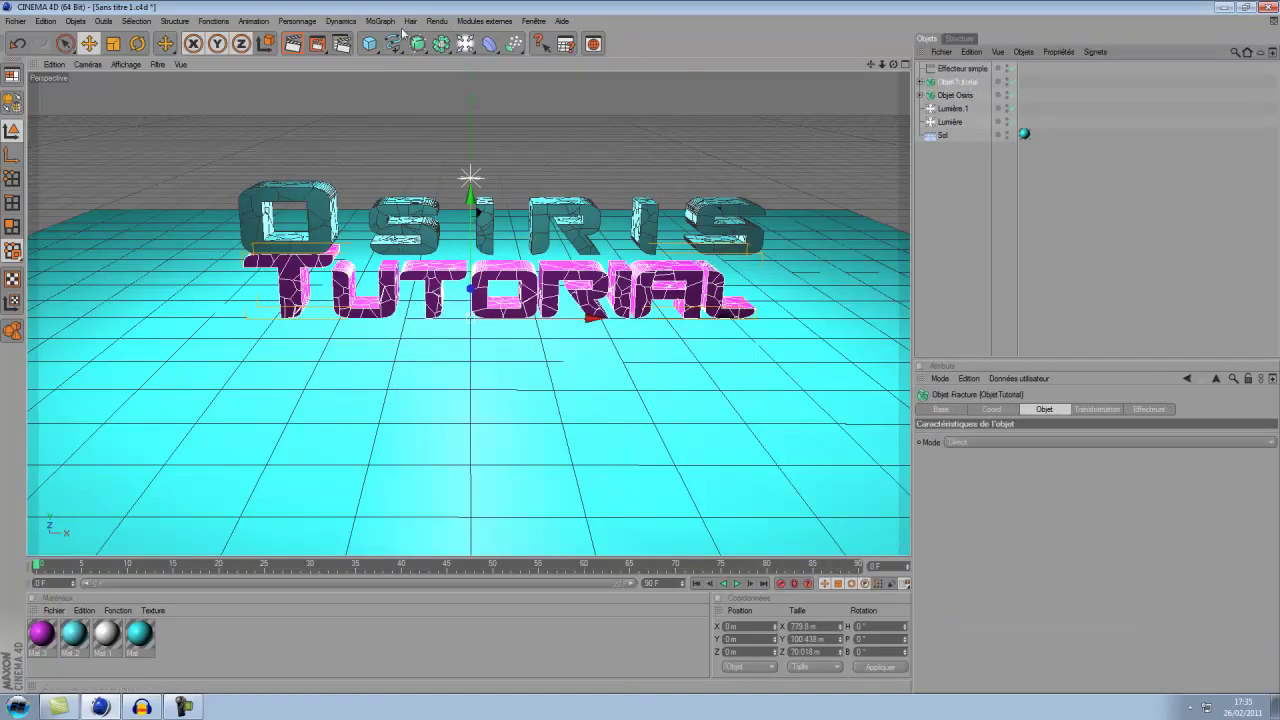
left_click(380, 21)
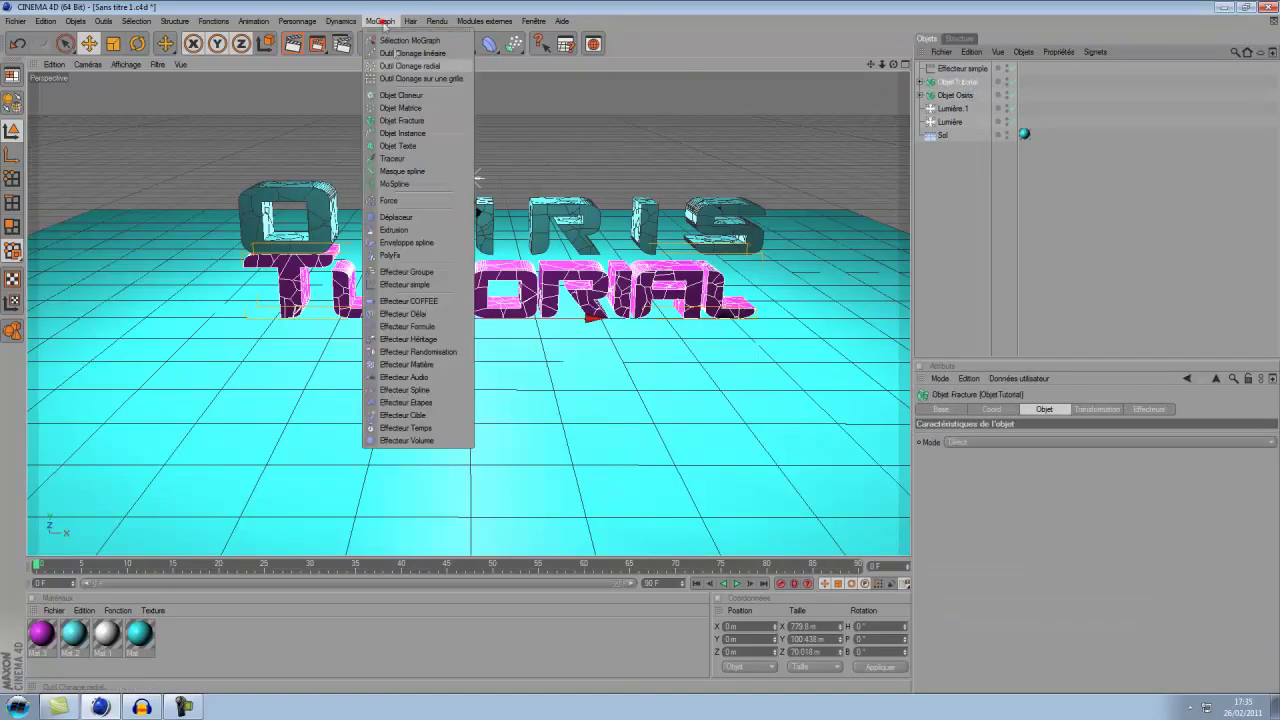
left_click(444, 285)
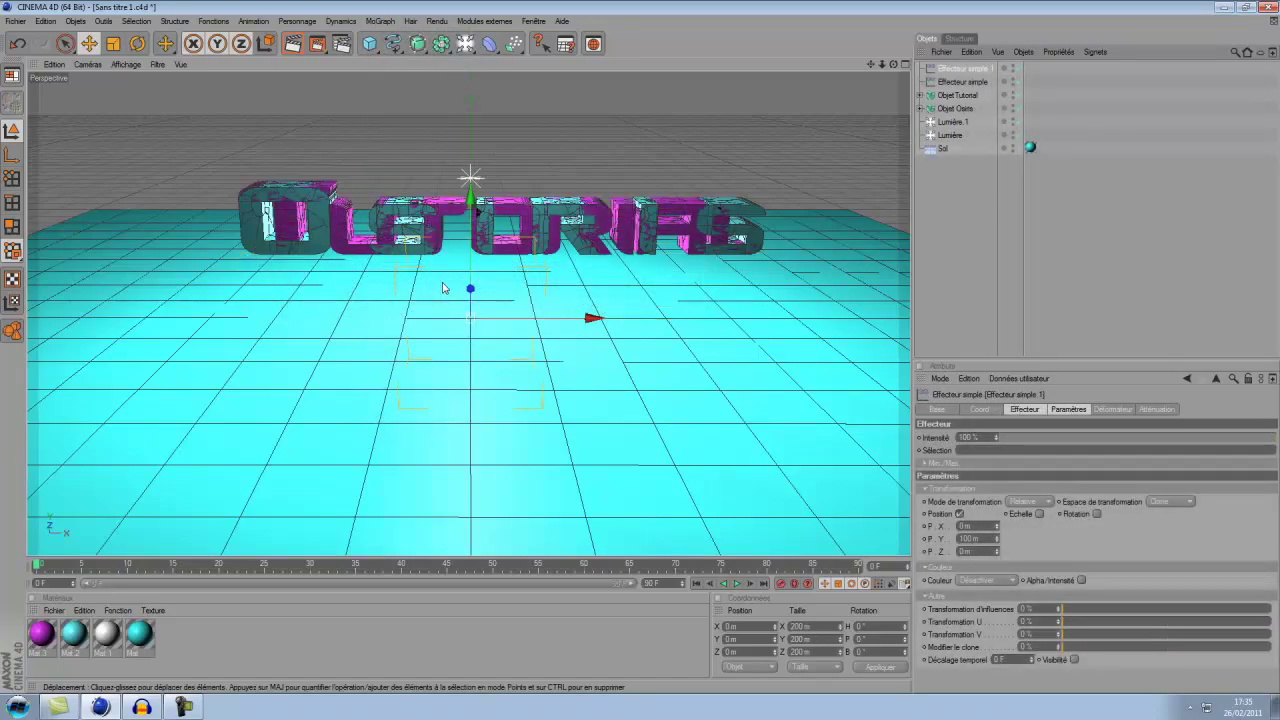
Step: Set the position transformation of both Plain effectors to 0 m in Y and 20 m in Z
left_click_drag(1042, 80, 962, 68)
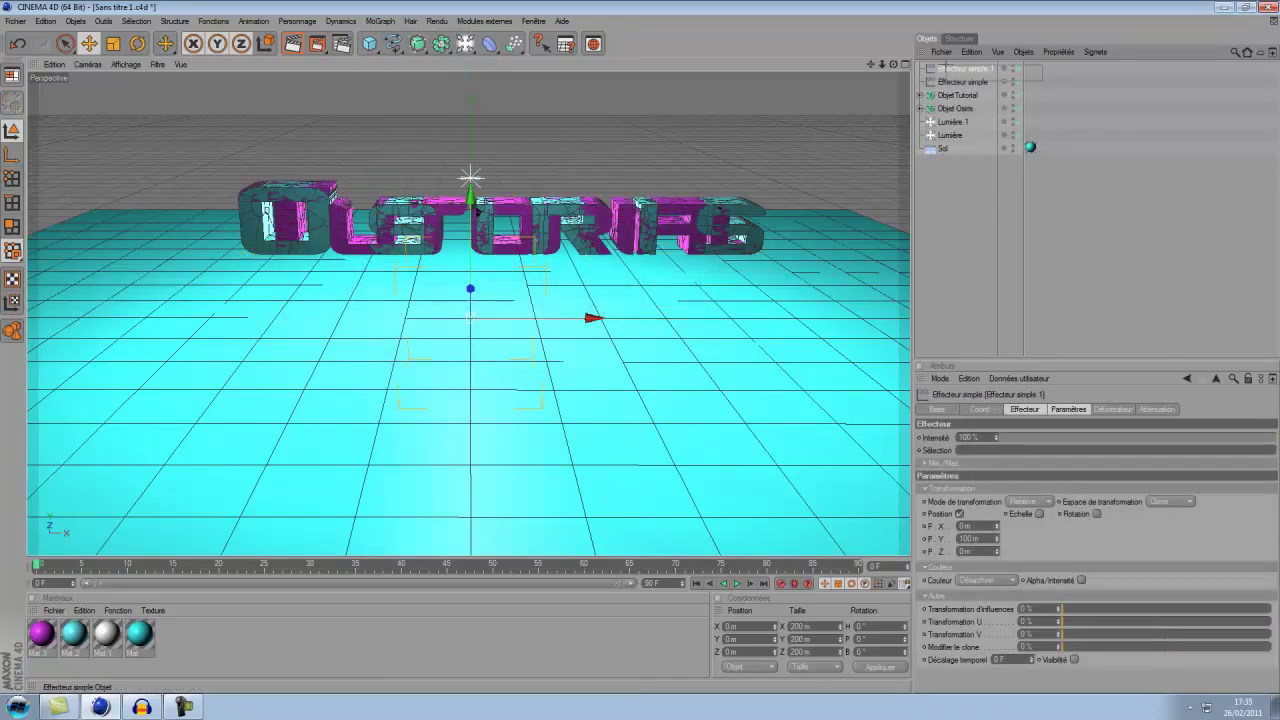
left_click(1022, 410)
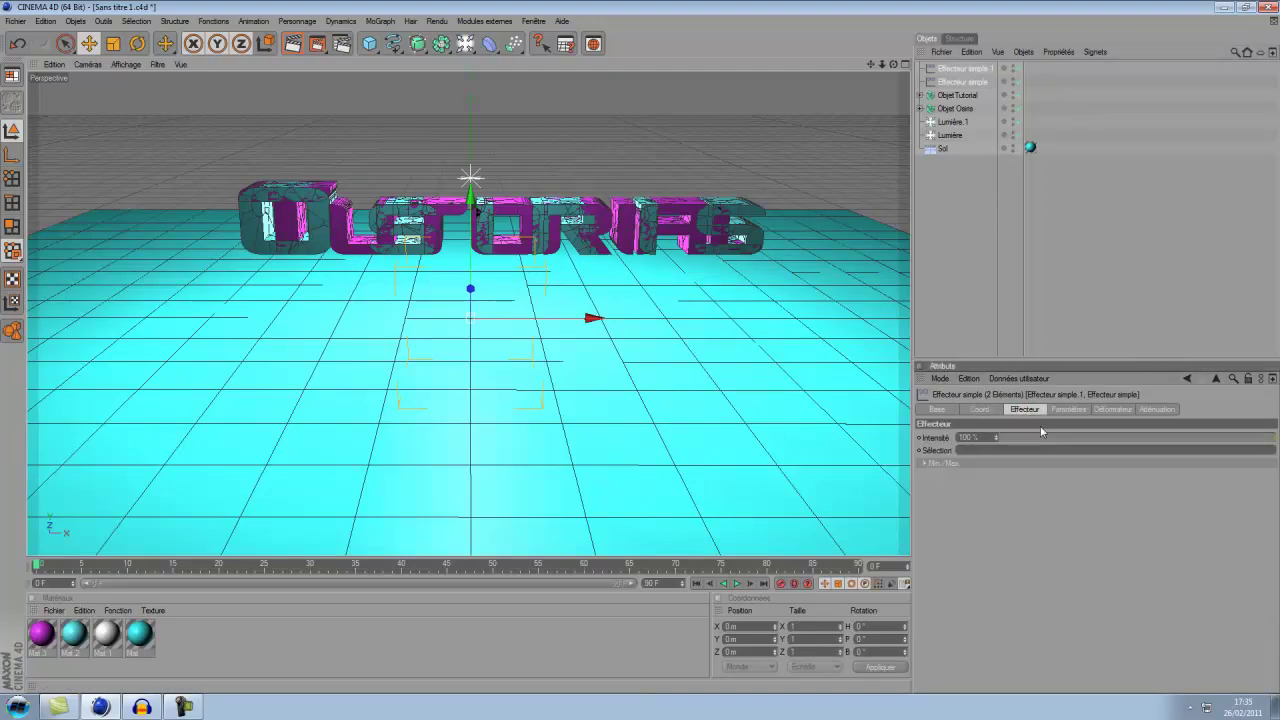
left_click(1068, 409)
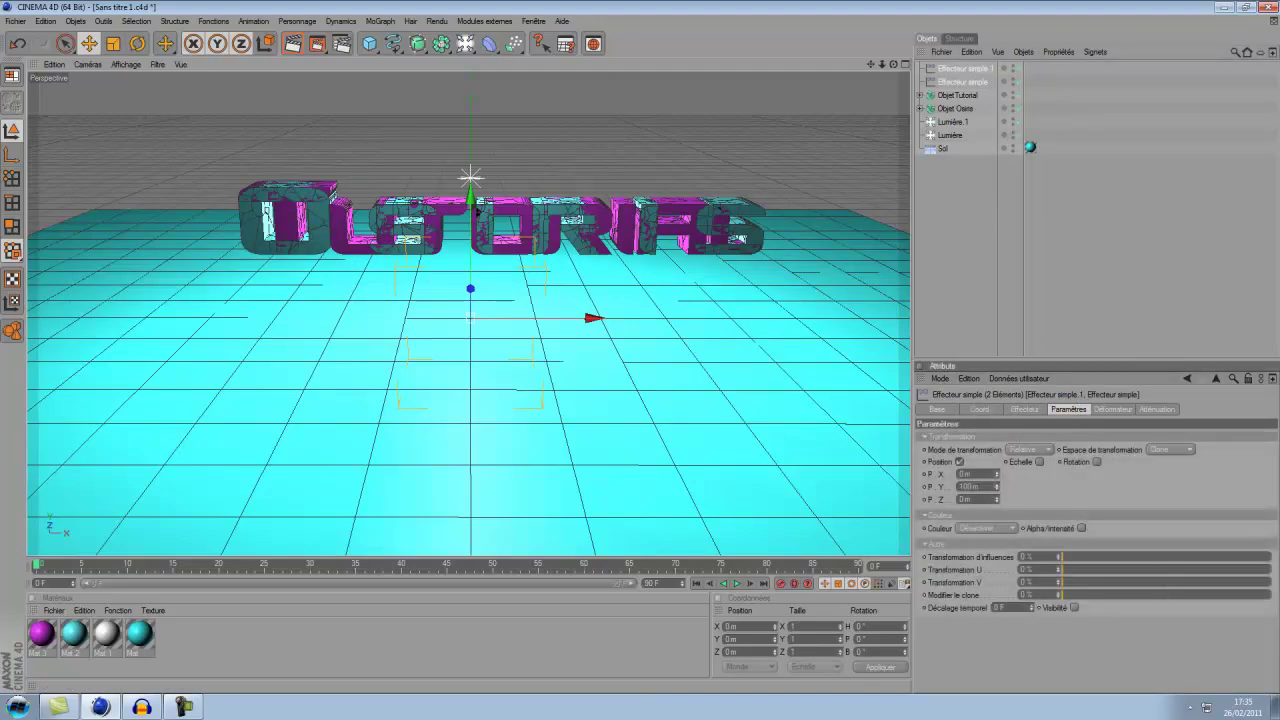
left_click_drag(982, 487, 946, 493)
type("0")
key("Return")
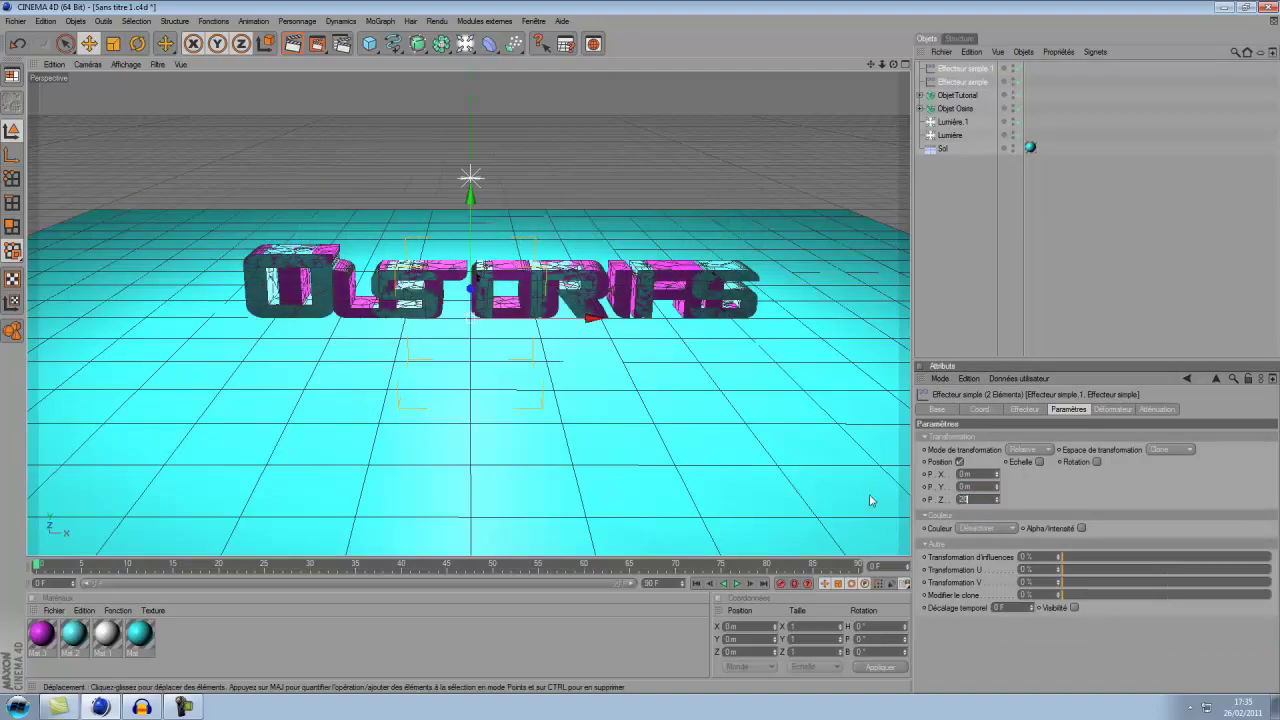
Step: Enable uniform scale on both effectors and set the scale to -1
left_click(1039, 462)
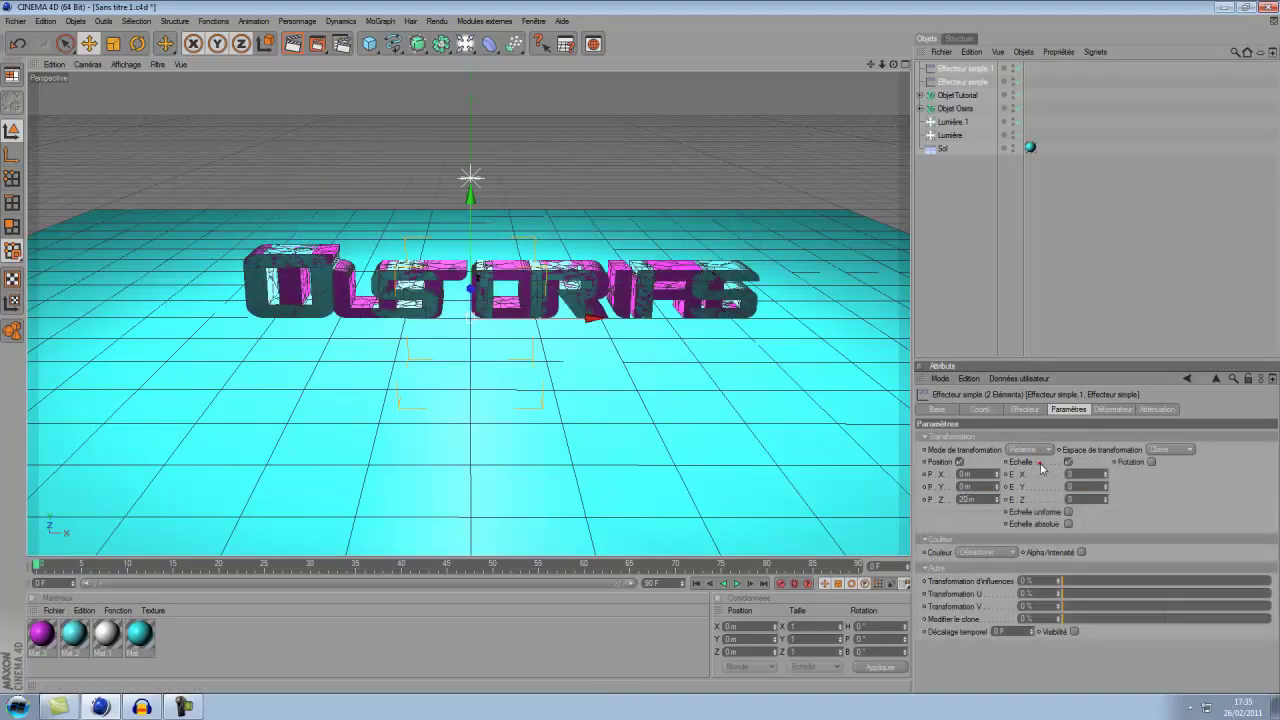
left_click(1068, 511)
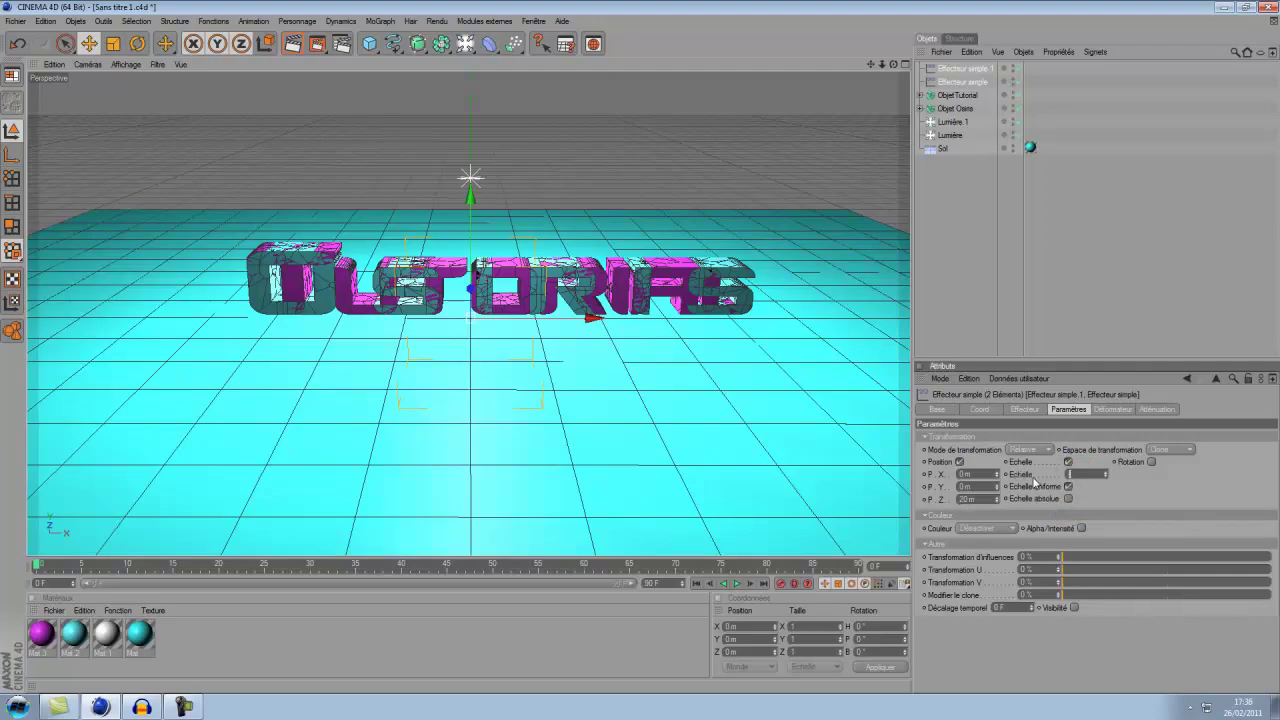
left_click_drag(1035, 483, 1140, 481)
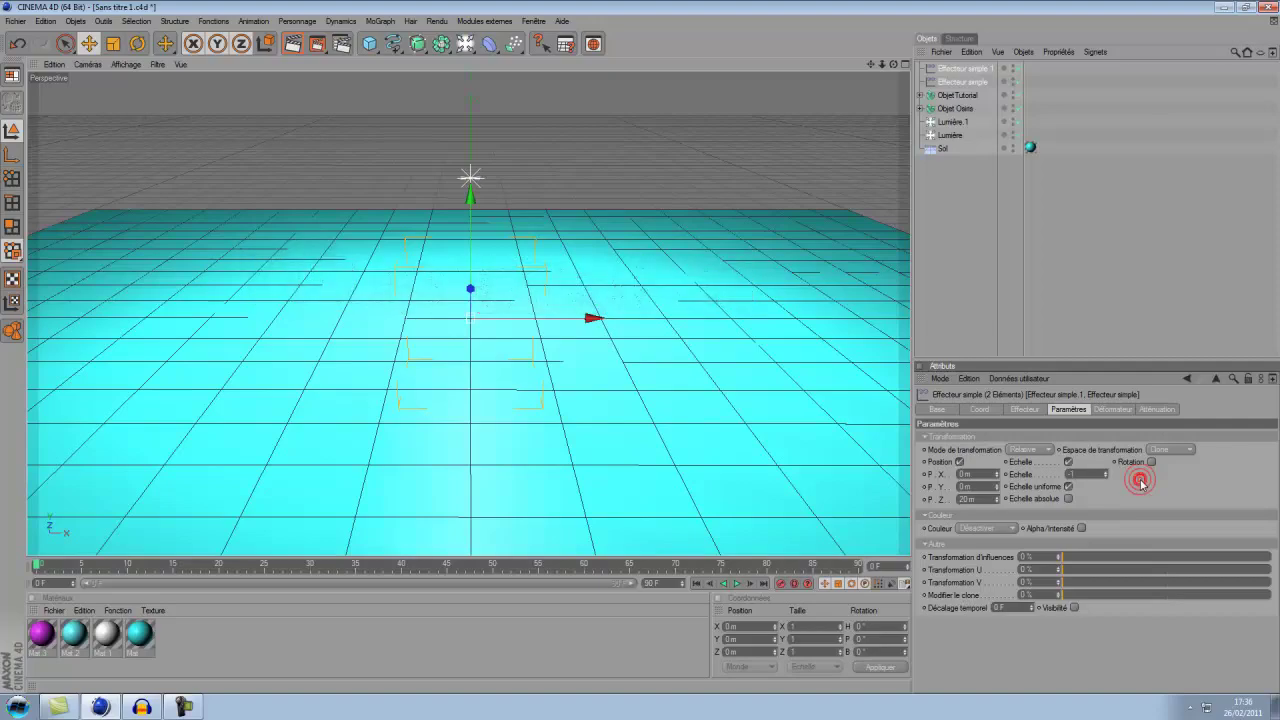
Step: Give both effectors a linear falloff with a Z size of 50 m and an attenuation of 100 %
left_click(1155, 410)
left_click(985, 439)
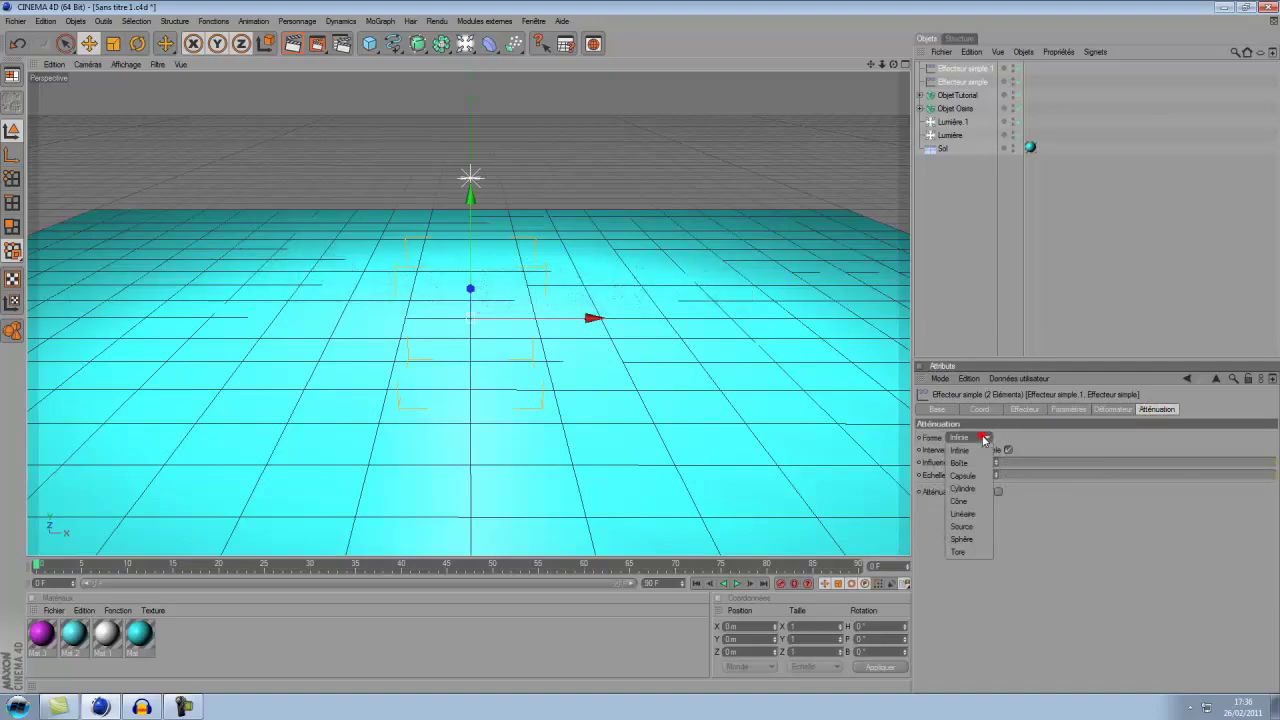
left_click(965, 514)
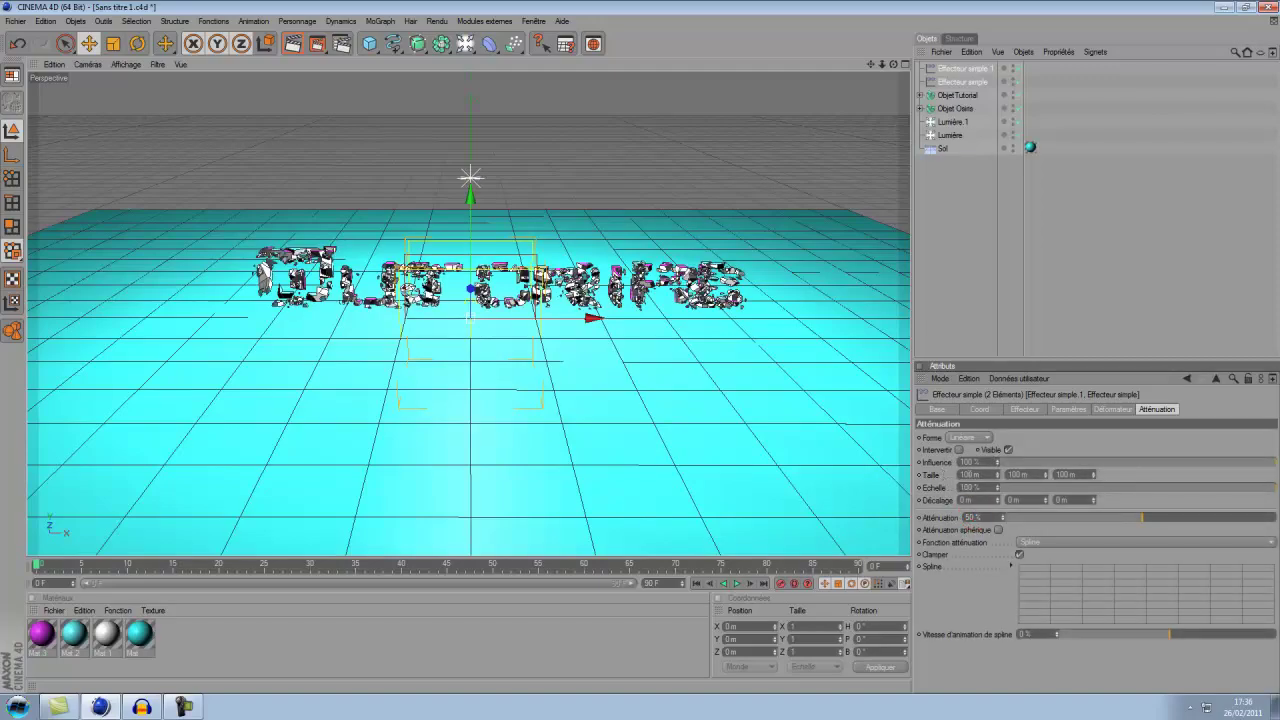
double_click(1062, 474)
type("50")
left_click_drag(1143, 519, 1278, 519)
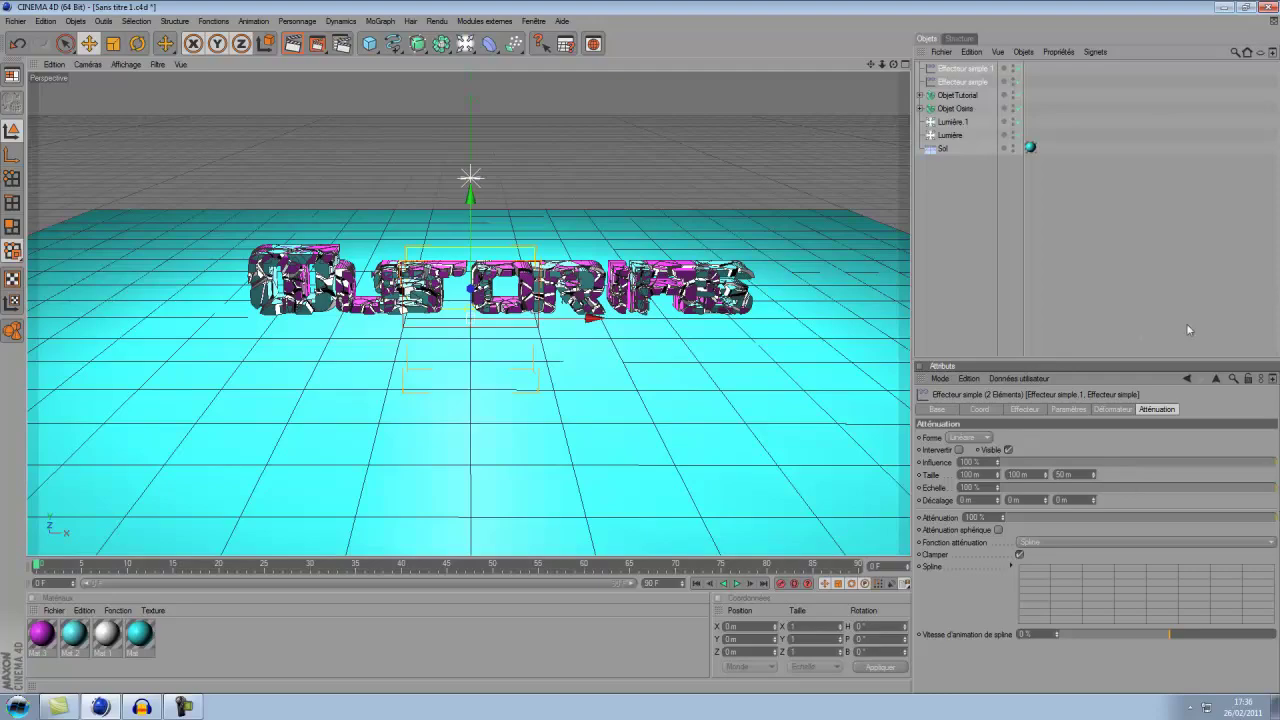
Step: Rotate both effectors to a heading (H) of -90°
left_click(986, 410)
left_click_drag(1137, 437, 1053, 437)
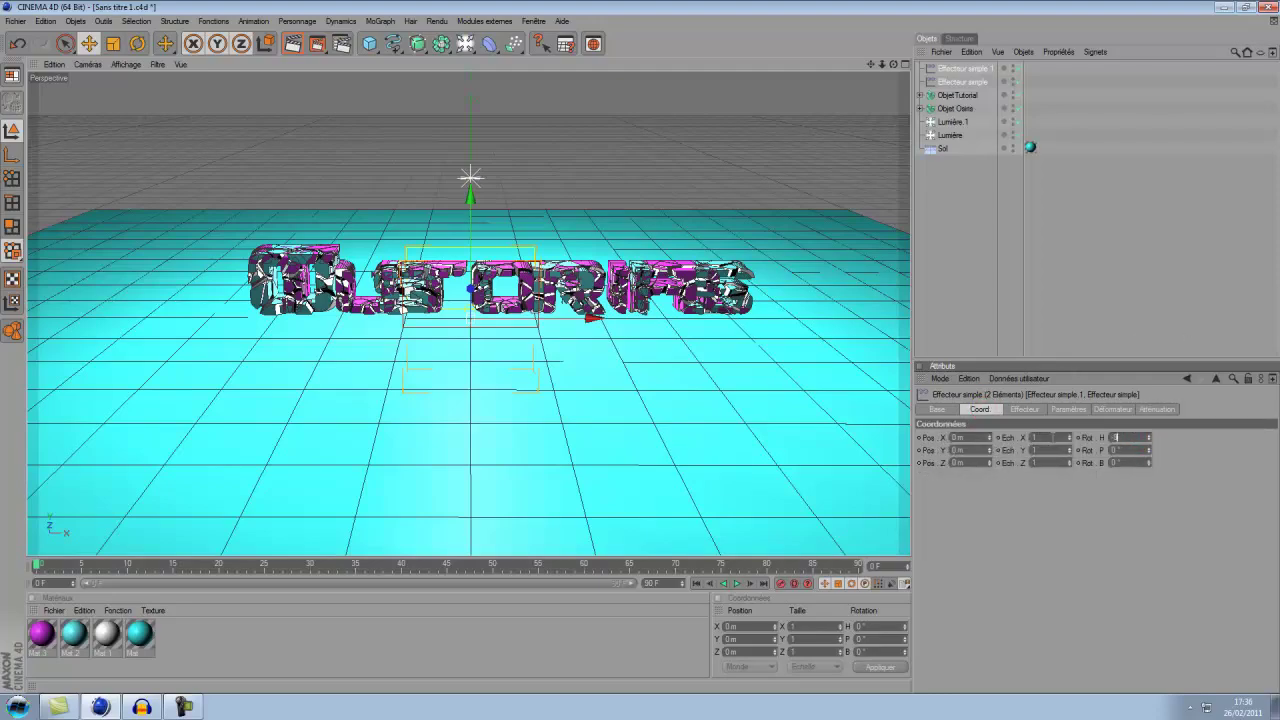
key("Return")
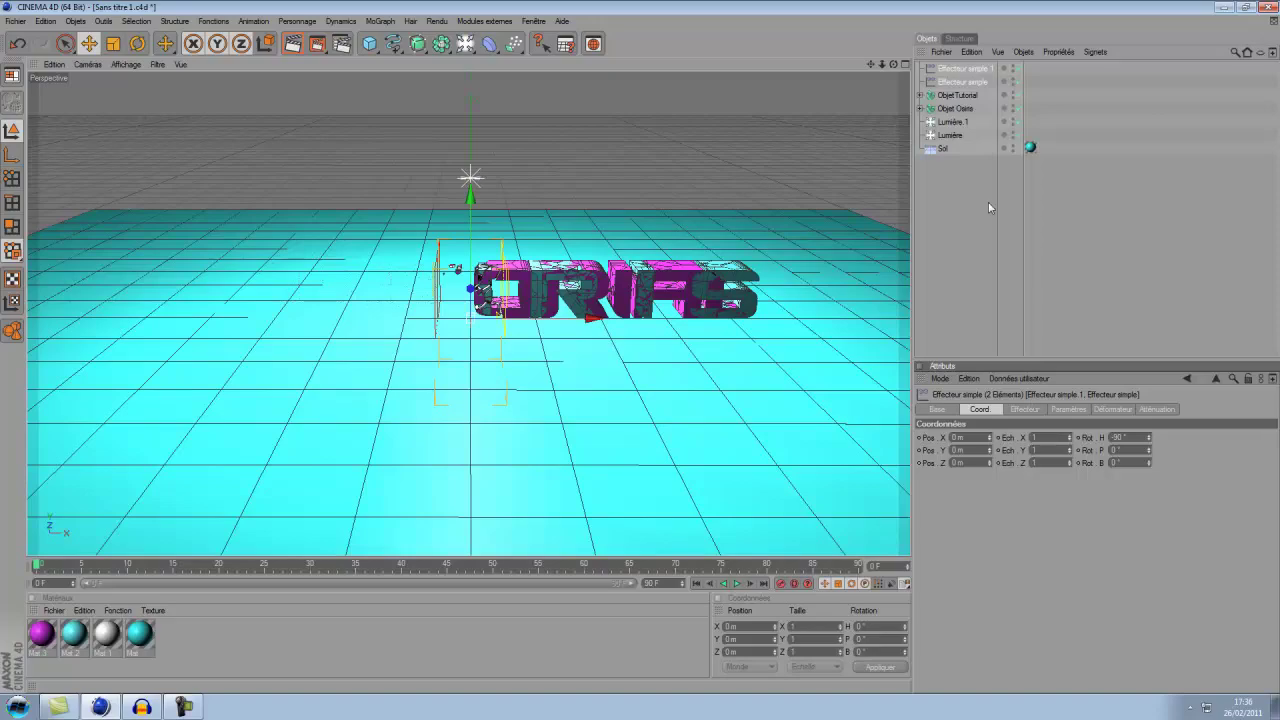
Step: Rename the Osiris text's effector "Effecteur Osiris" and the Tutorial text's effector "Effecteur Tutorial"
double_click(965, 81)
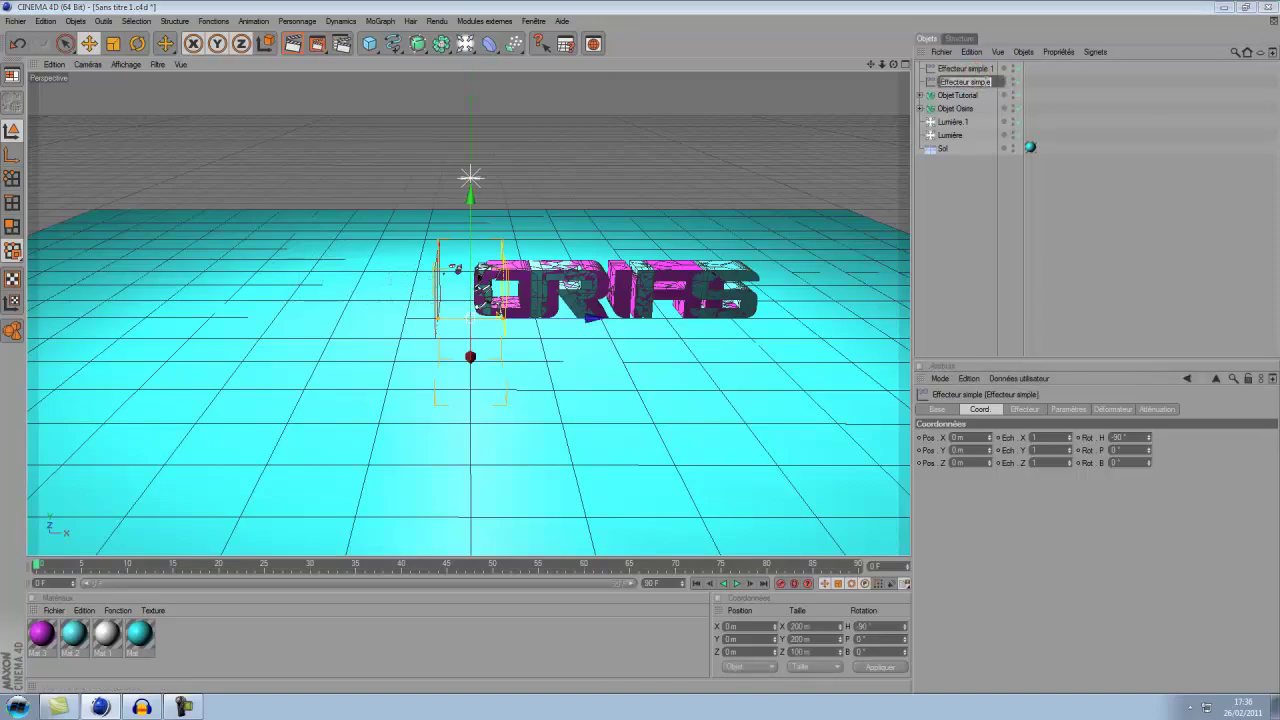
left_click(991, 81)
left_click_drag(992, 81, 974, 81)
type("Os")
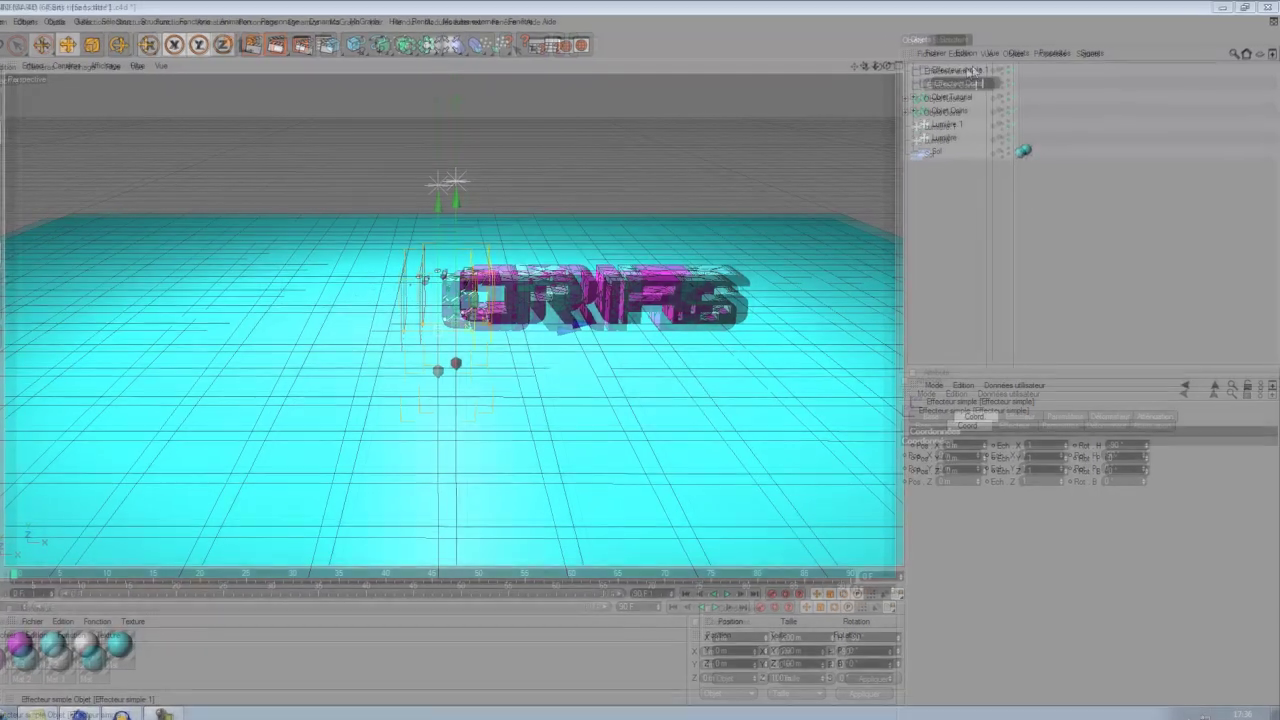
double_click(977, 67)
left_click(995, 69)
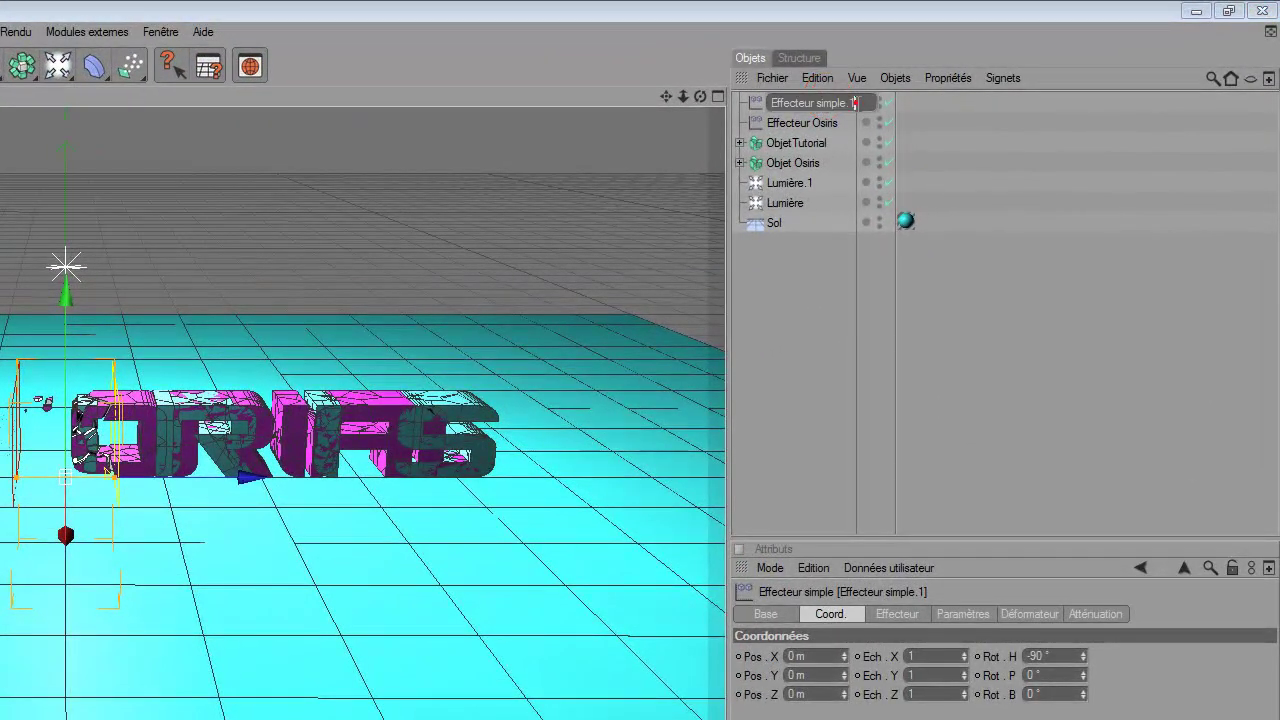
left_click_drag(855, 103, 818, 104)
type("Tutorial")
key("BackSpace")
type("l")
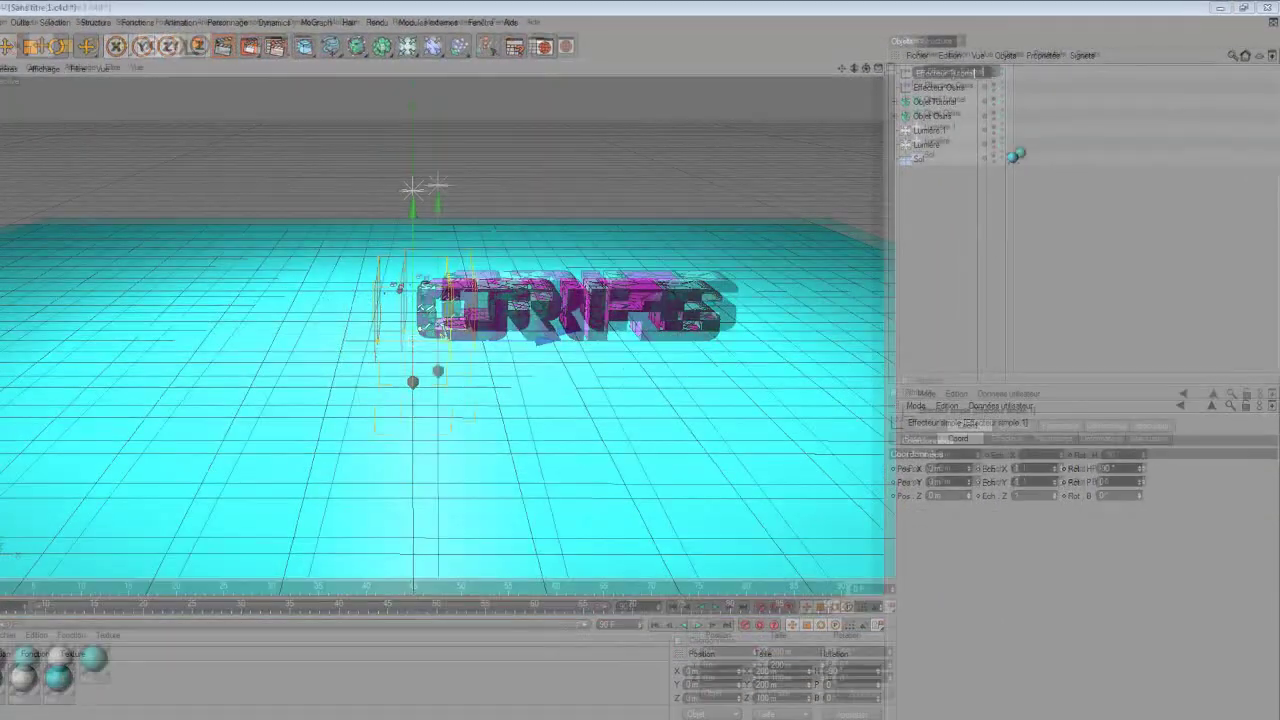
key("Return")
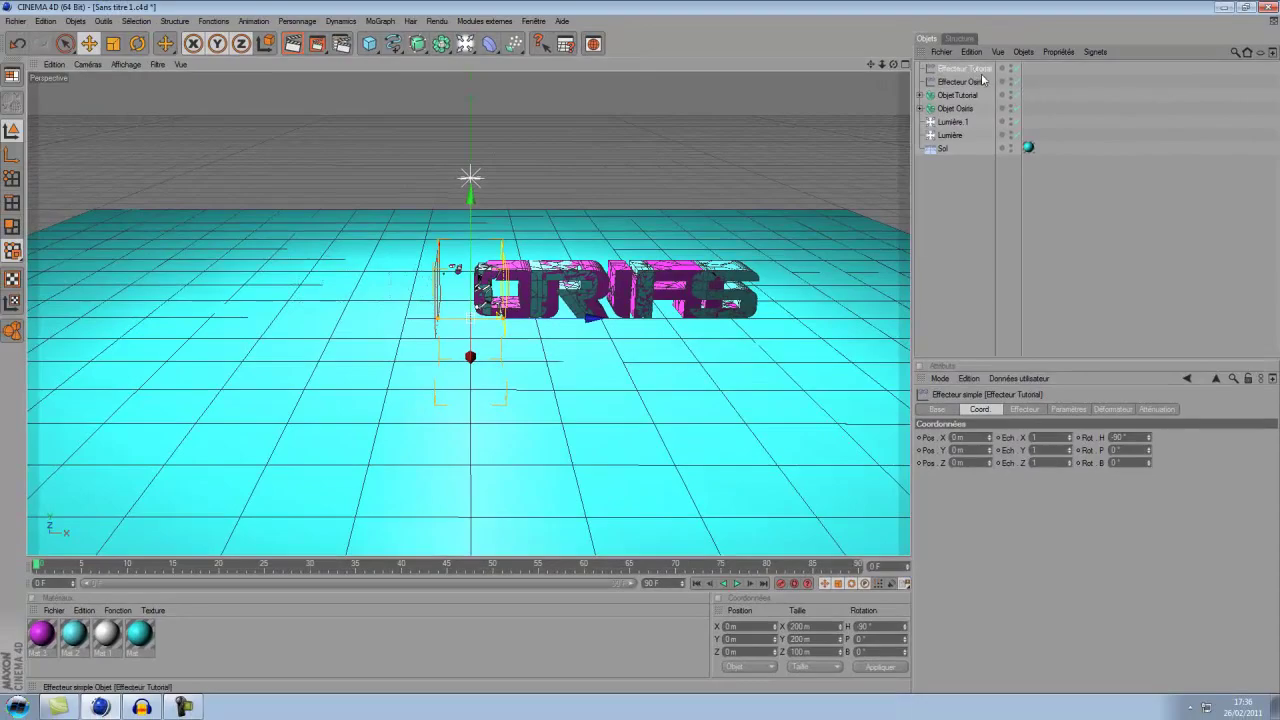
Step: Invert the falloff of the Tutorial effector
left_click(967, 72)
left_click(1158, 410)
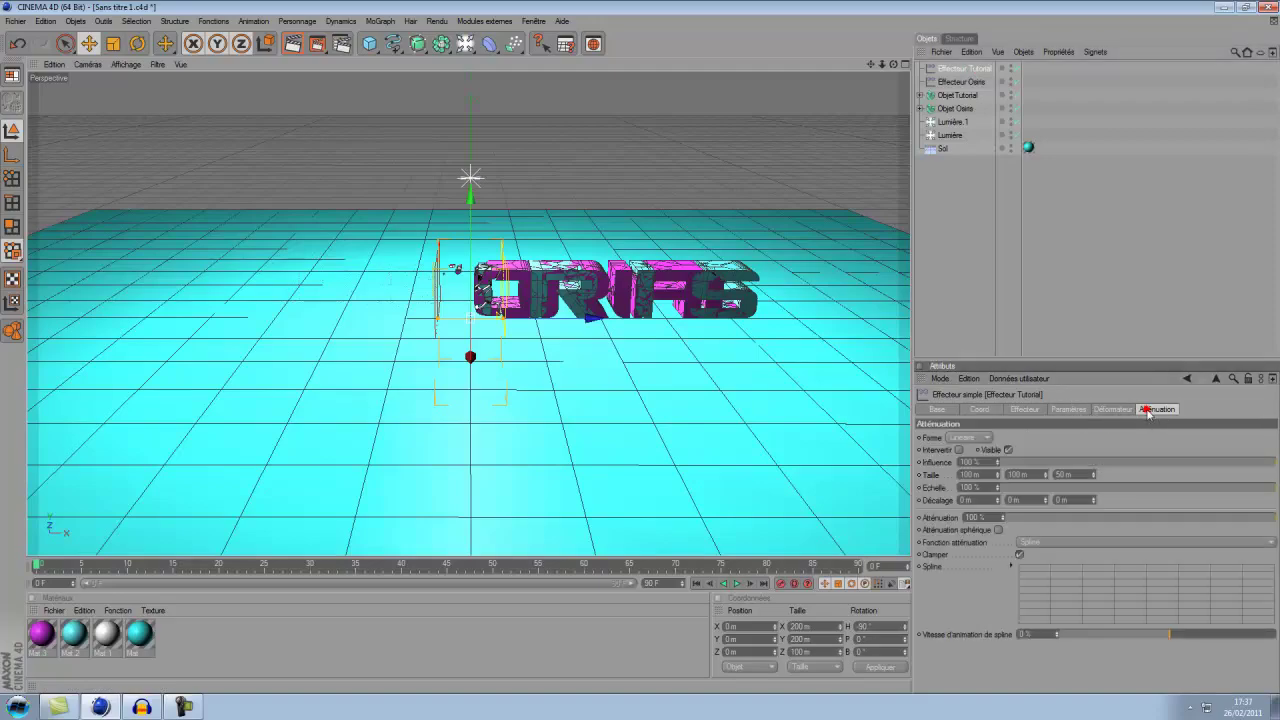
left_click(960, 450)
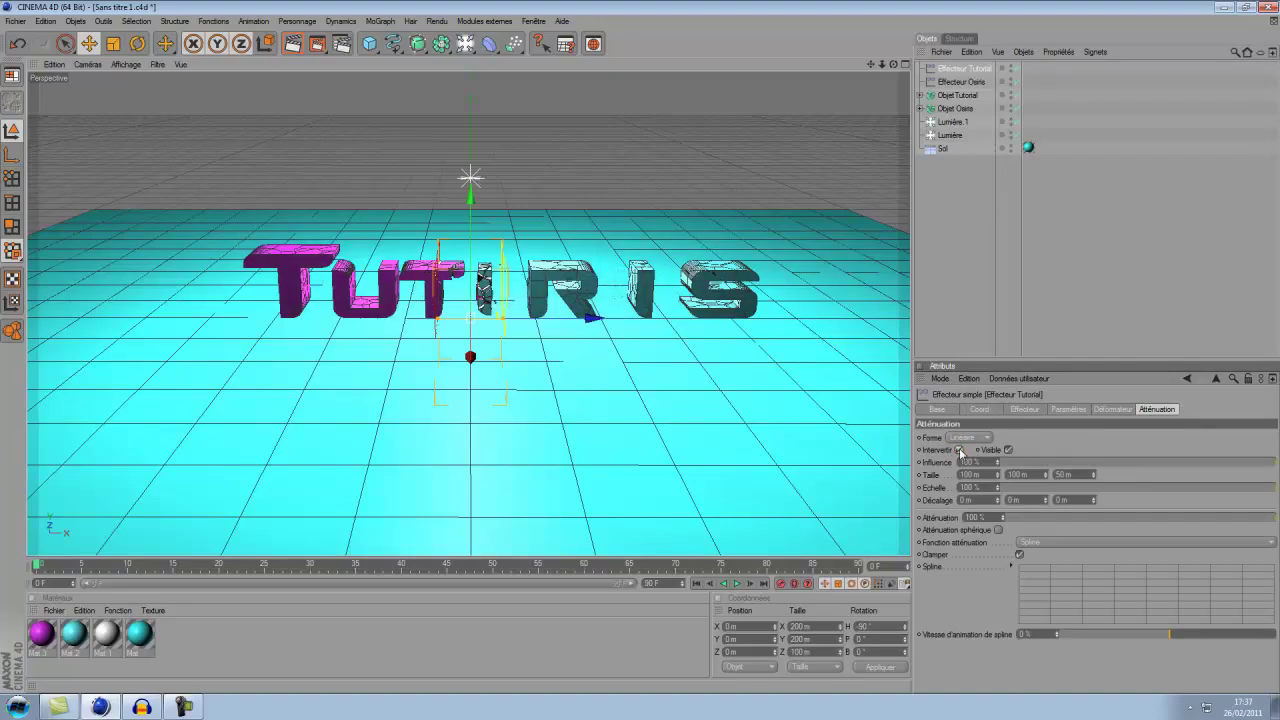
Step: Slide both effectors along X to about 145 m to preview the text transition, and reset their X position to 0 m
left_click(965, 82, "ctrl")
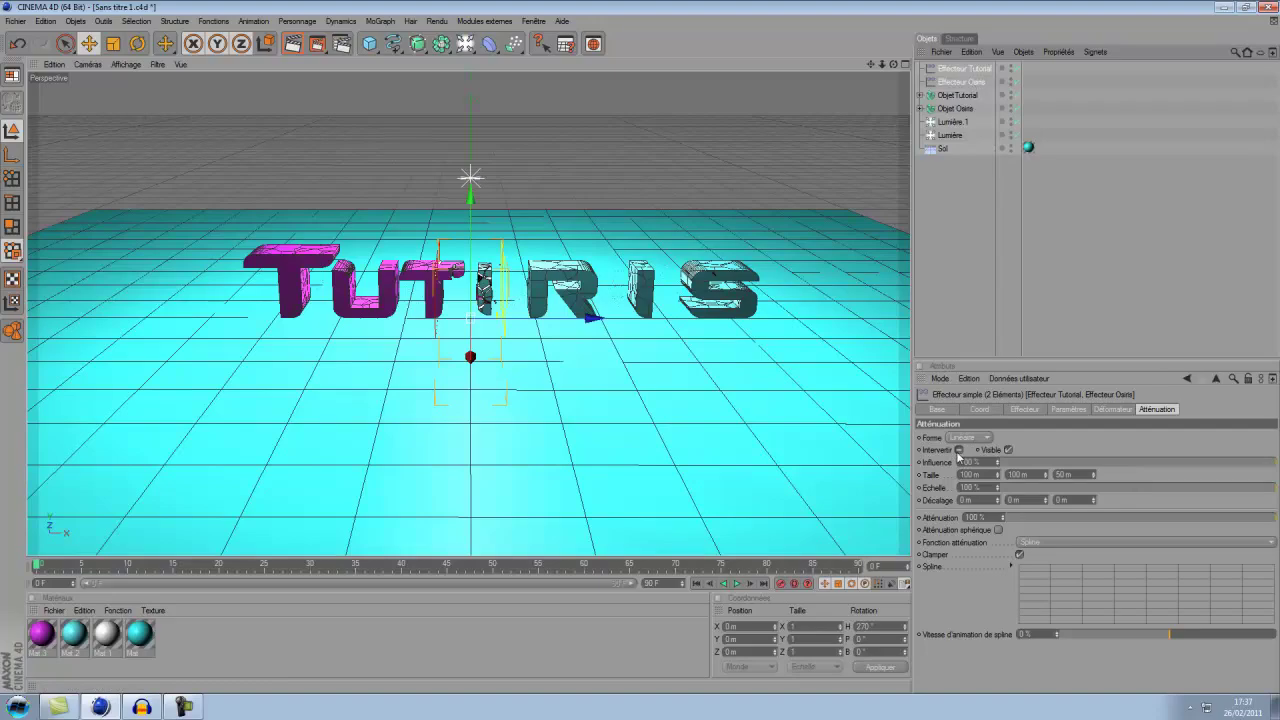
left_click_drag(589, 317, 690, 318)
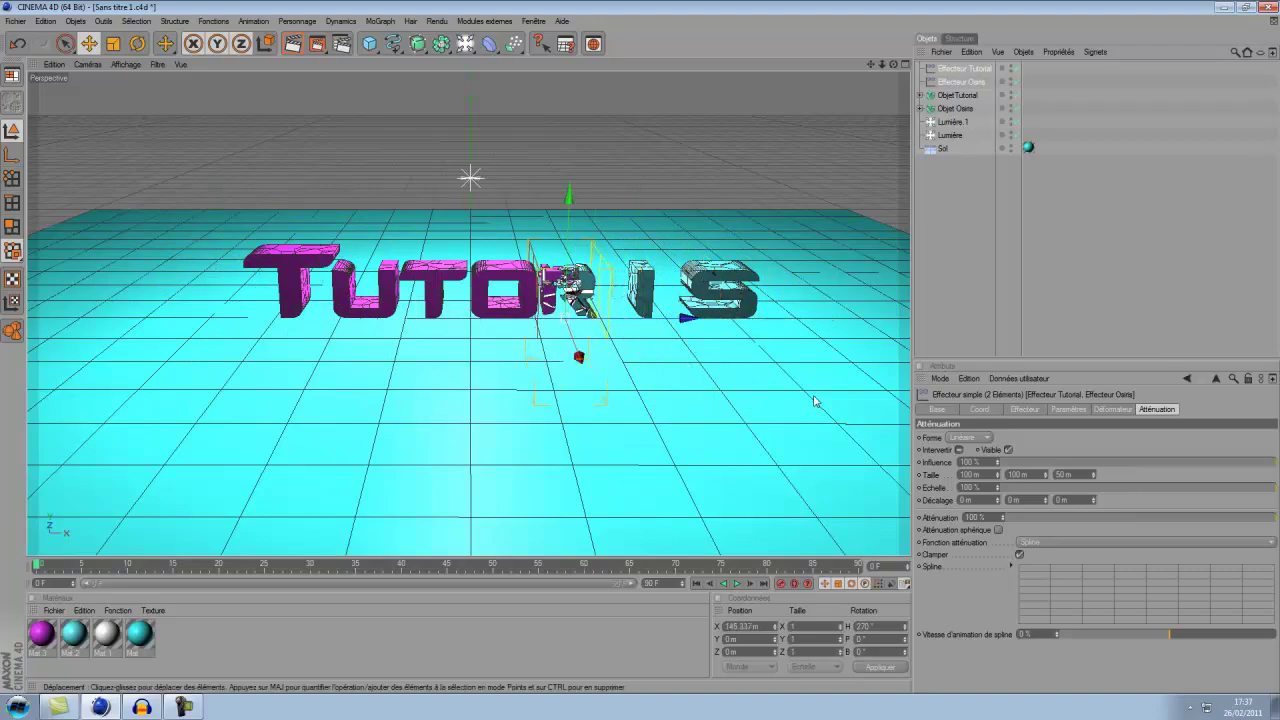
left_click(979, 409)
double_click(982, 440)
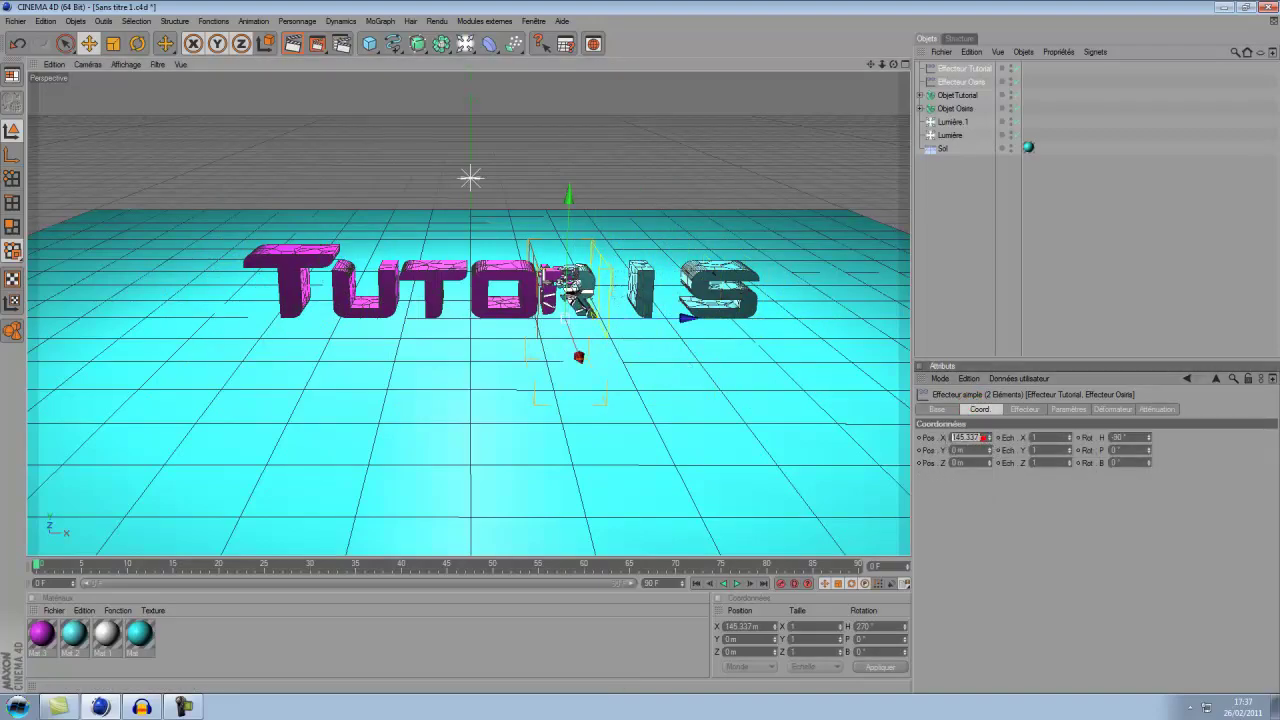
type("0")
key("Return")
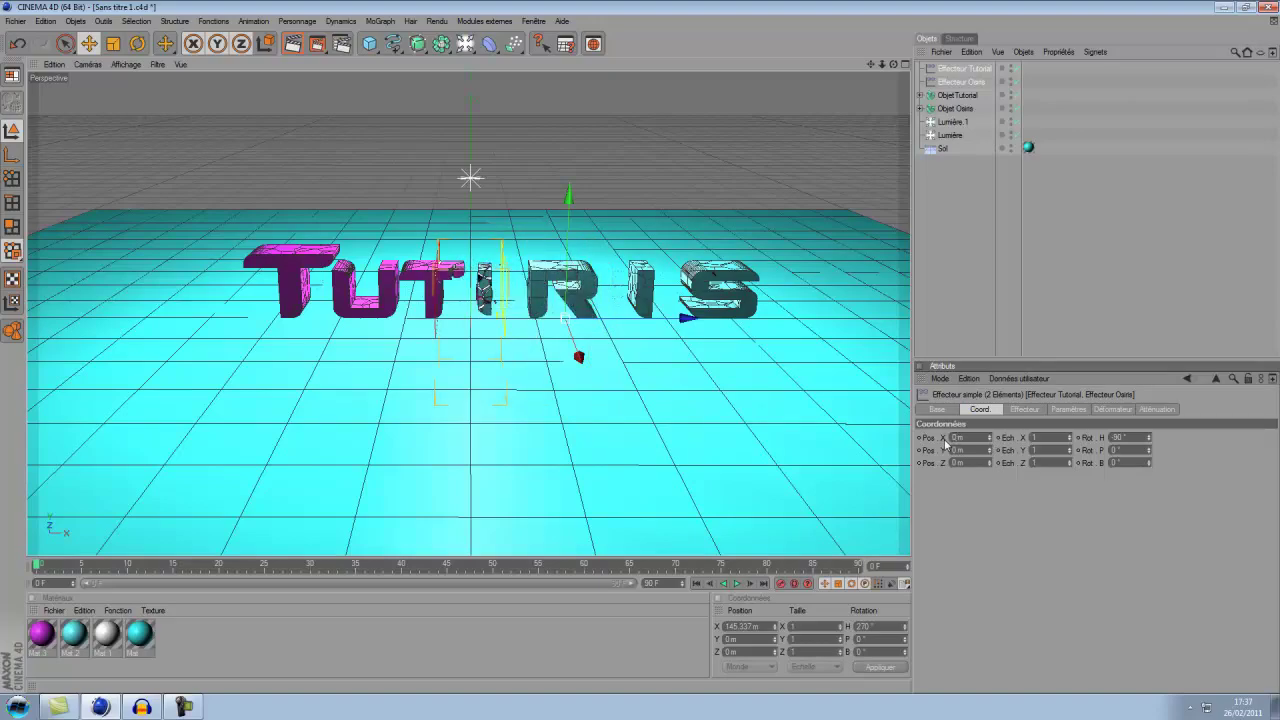
Step: Add a MoGraph Random effector to both the Tutorial and Osiris Fracture objects
left_click(1037, 109)
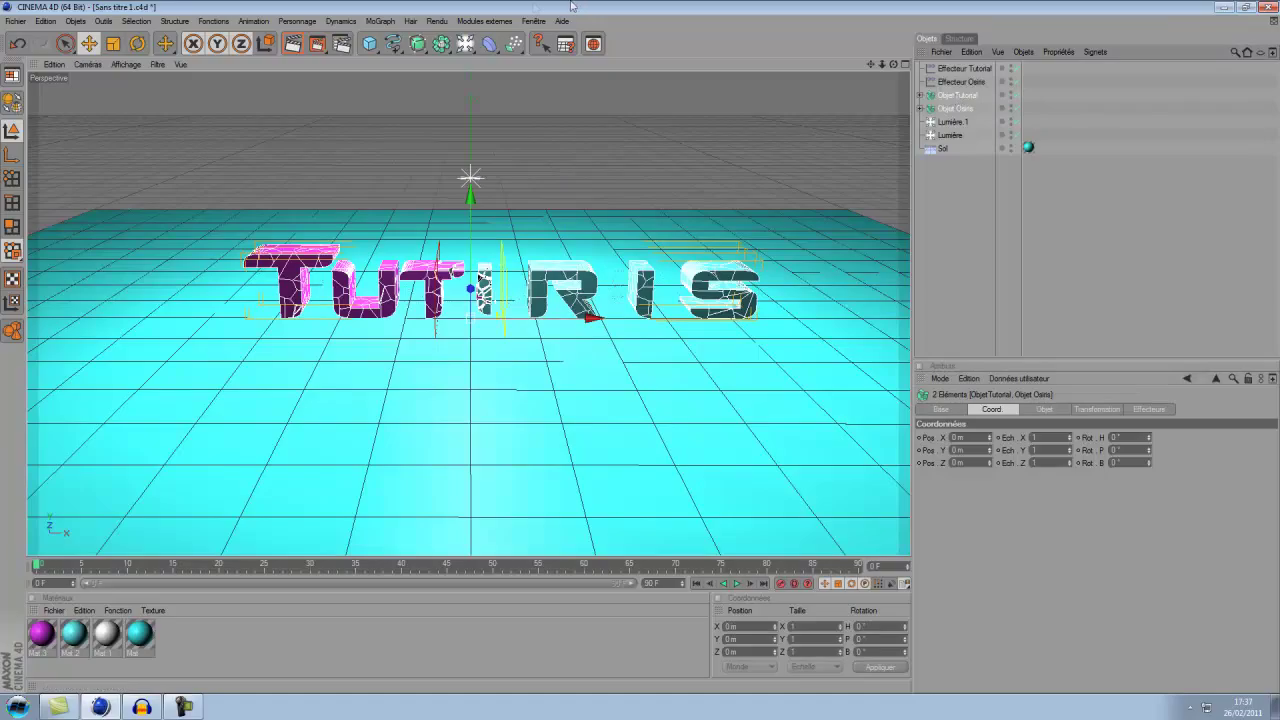
left_click(379, 20)
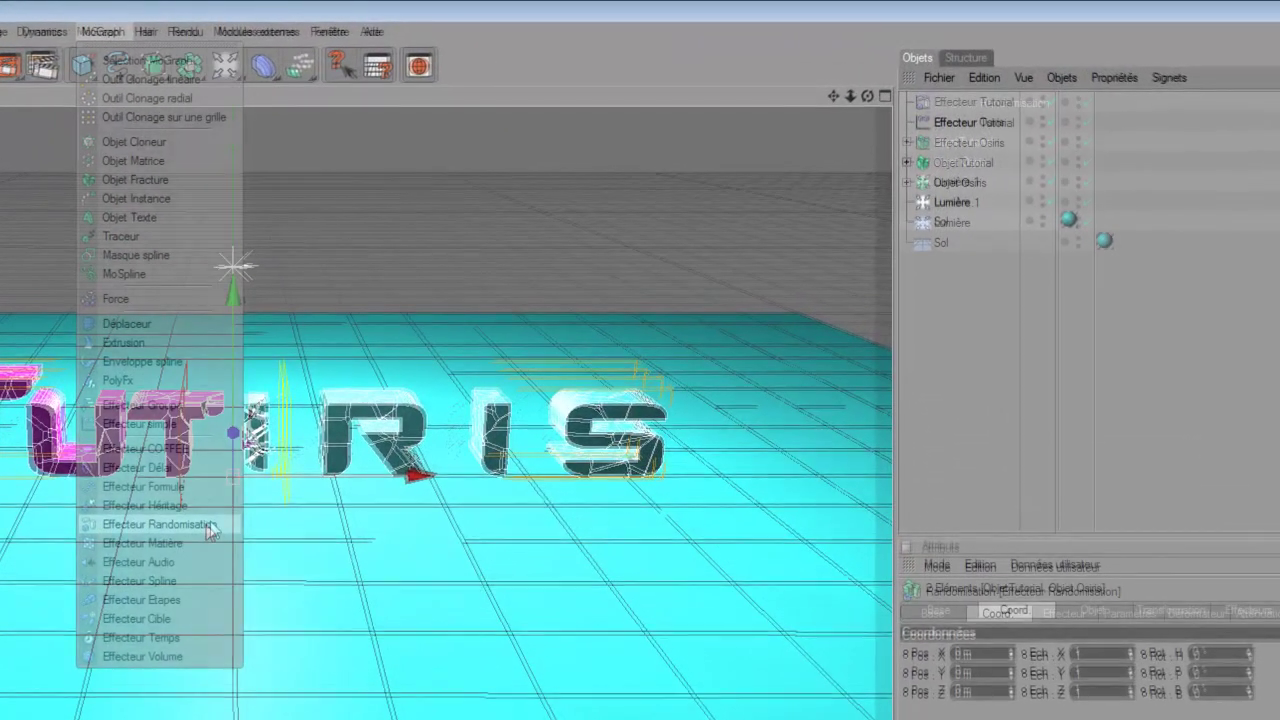
left_click(330, 418)
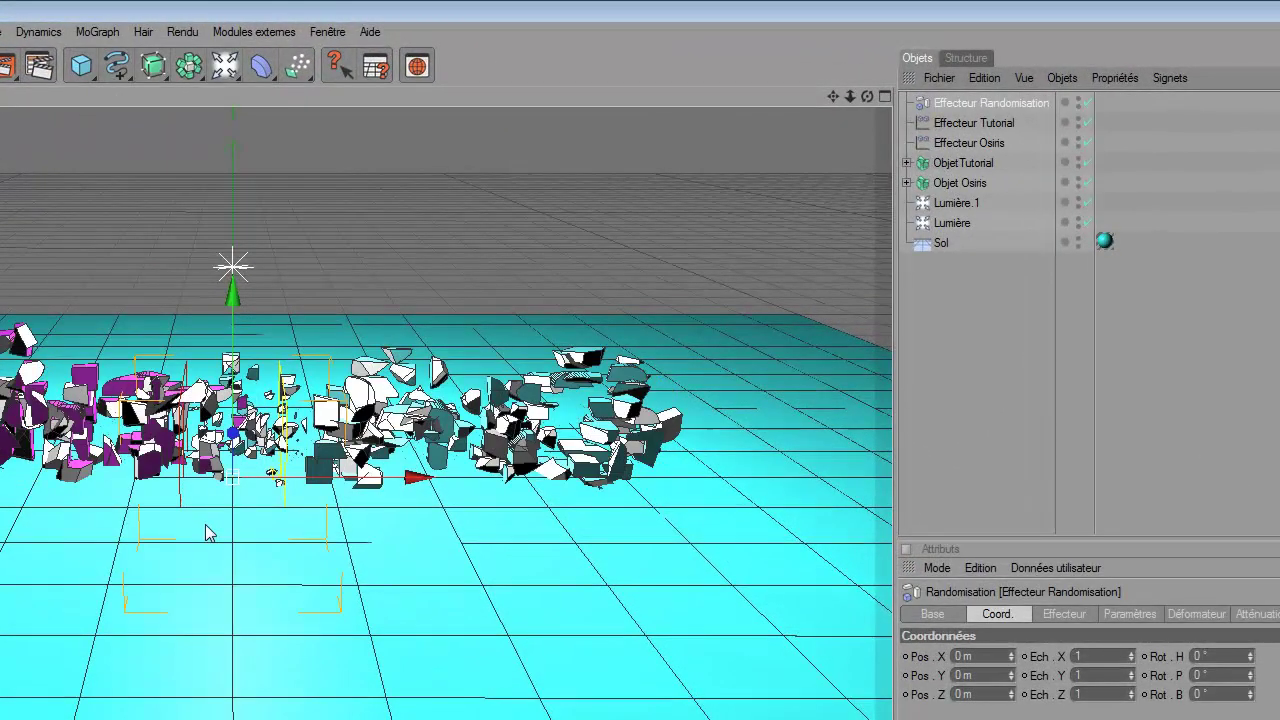
Step: Set the Random effector's position variation to 10 m in X, 70 m in Y and 0 m in Z
left_click(1064, 616)
left_click(1114, 614)
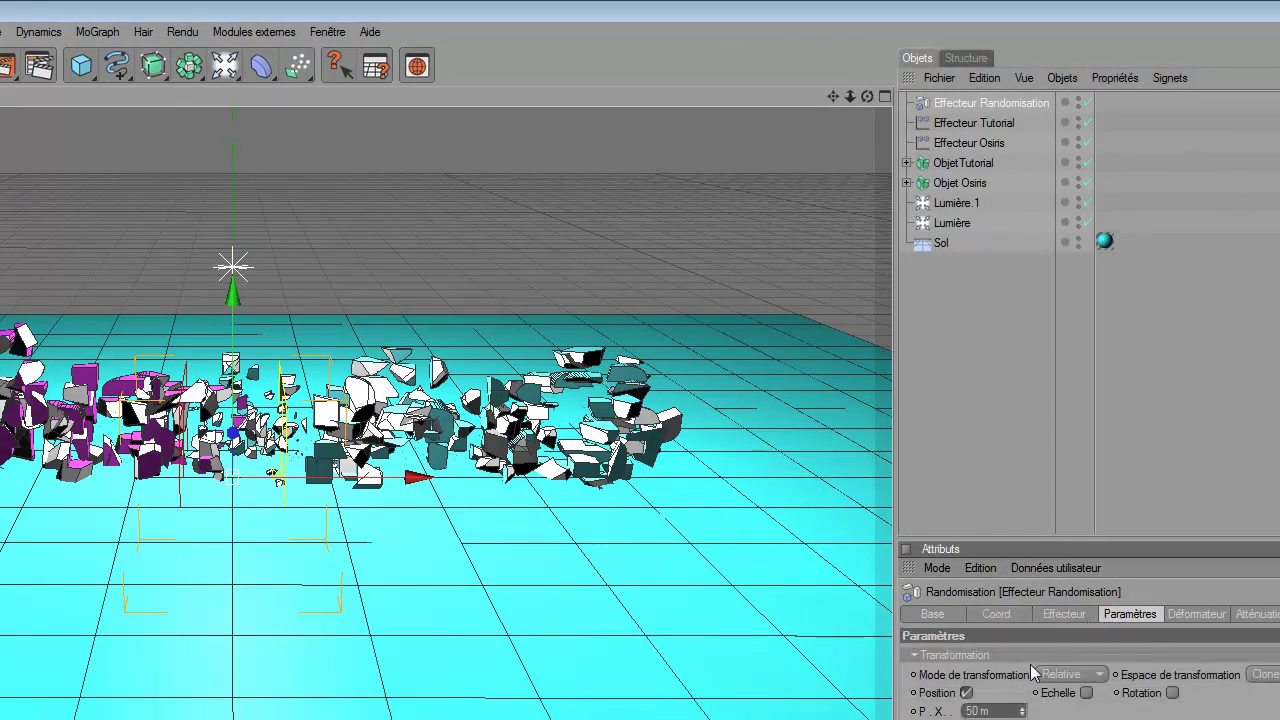
left_click_drag(1007, 706, 925, 702)
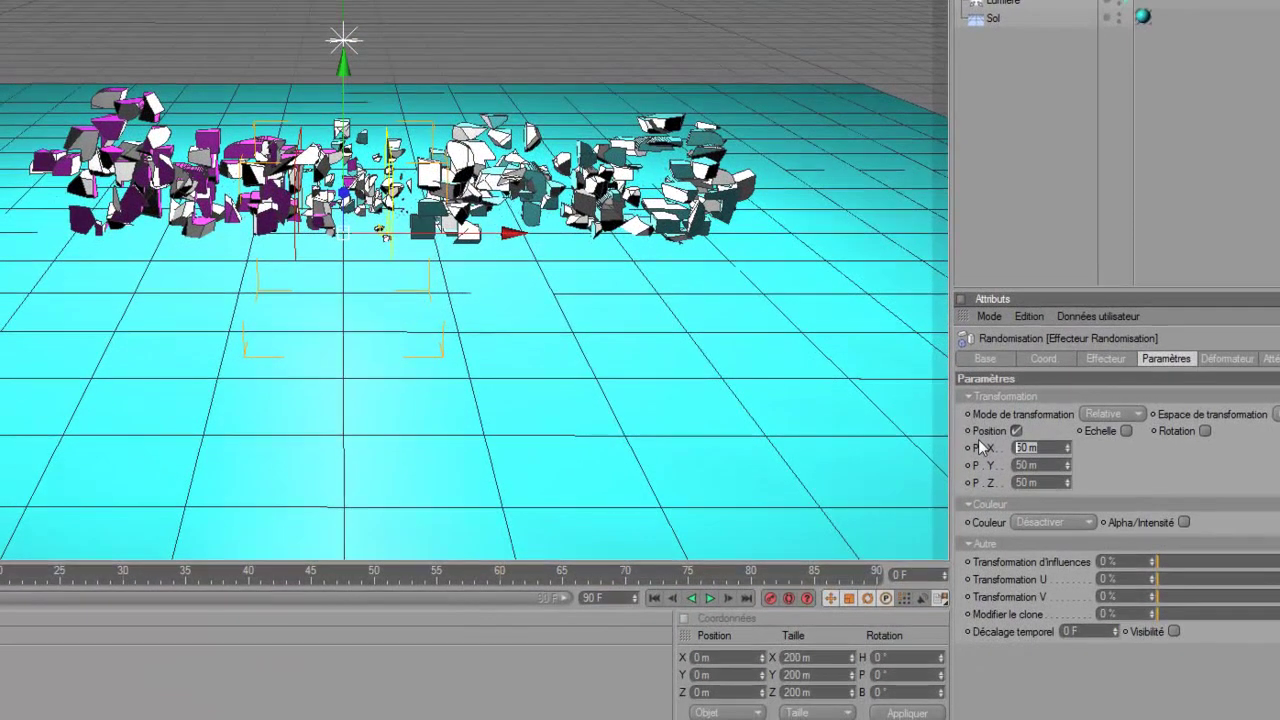
type("10")
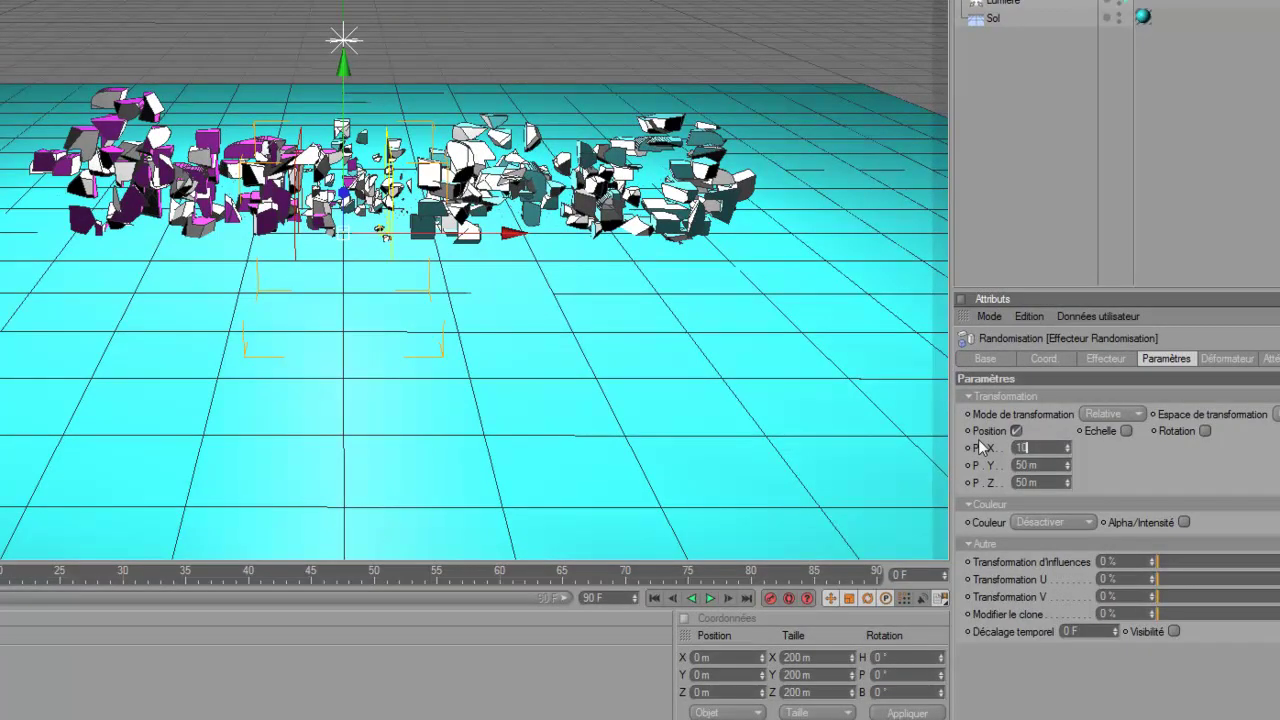
key("Tab")
type("70")
key("Tab")
type("0")
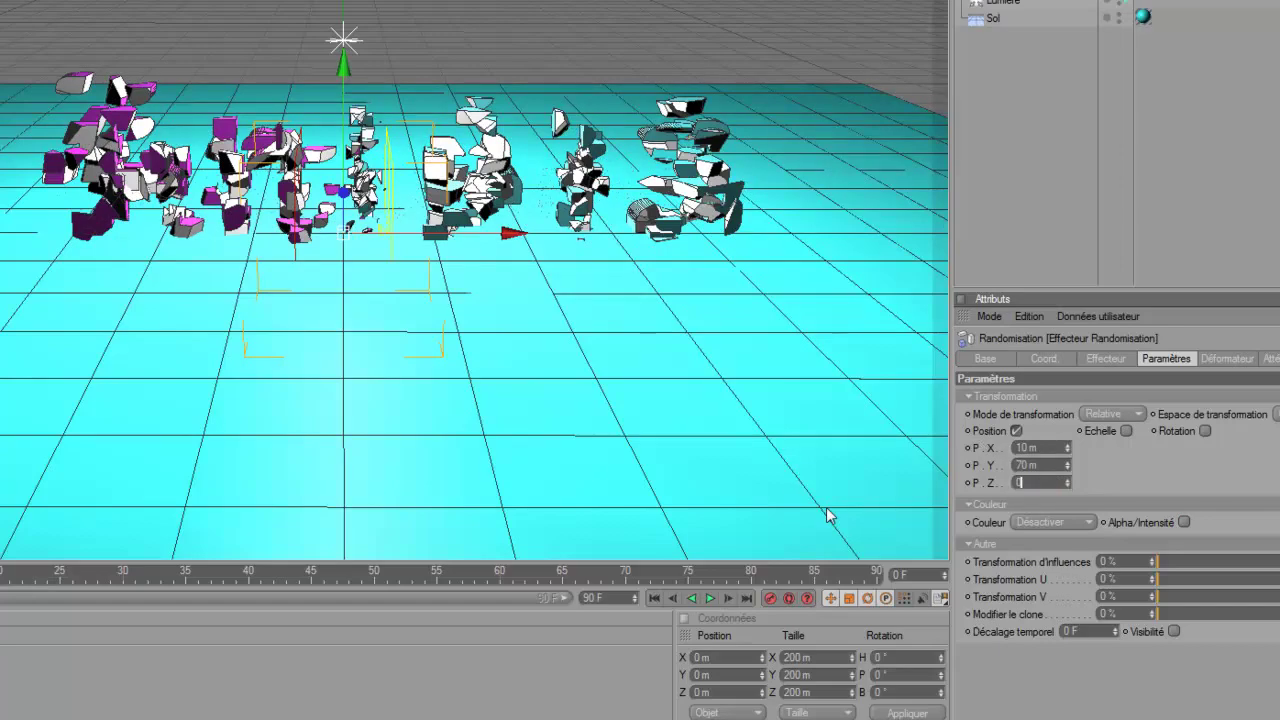
Step: Give the Random effector a Sphère falloff stretched to about 65 m in X and 254 m in Y, with an attenuation of about 35%
left_click(1270, 358)
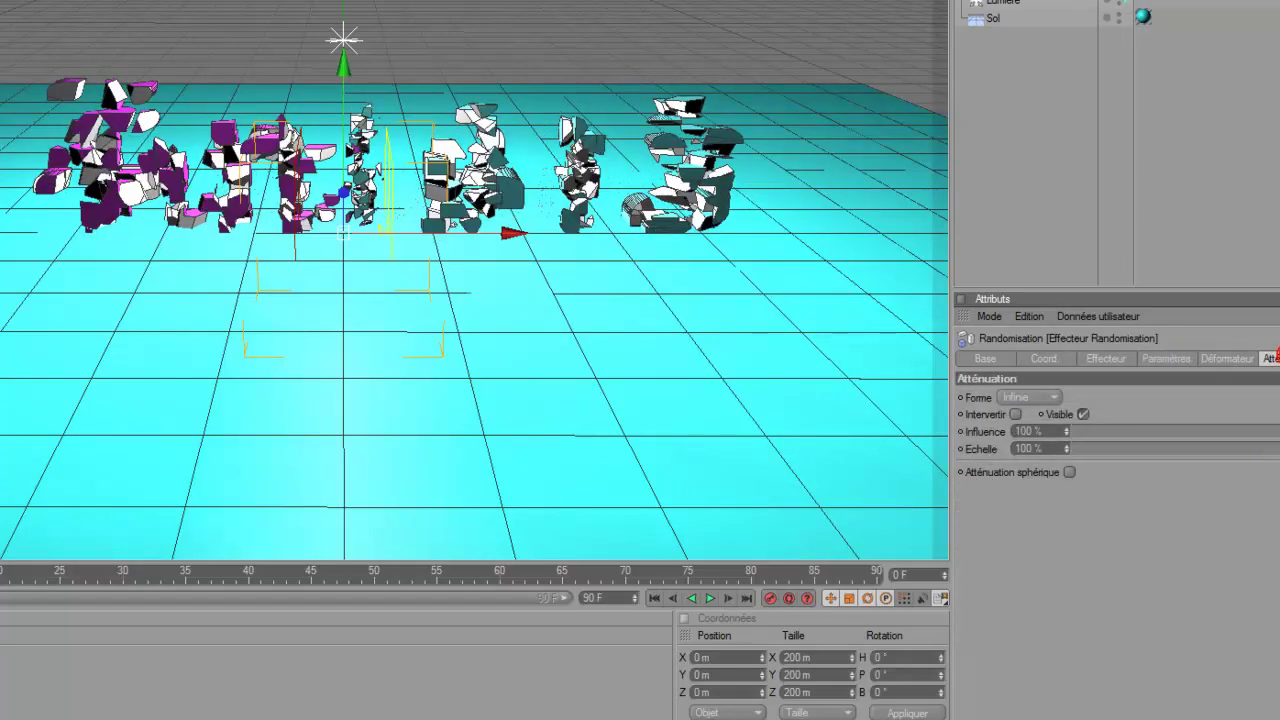
left_click(1054, 397)
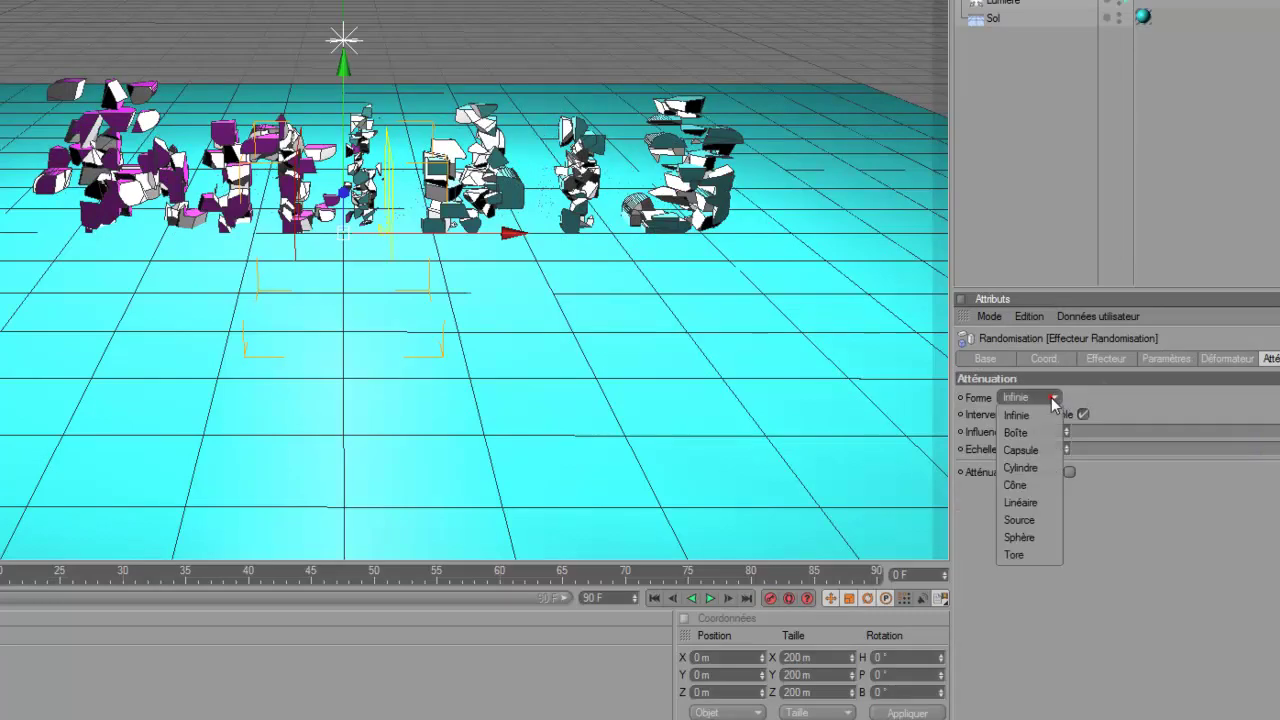
left_click(1030, 538)
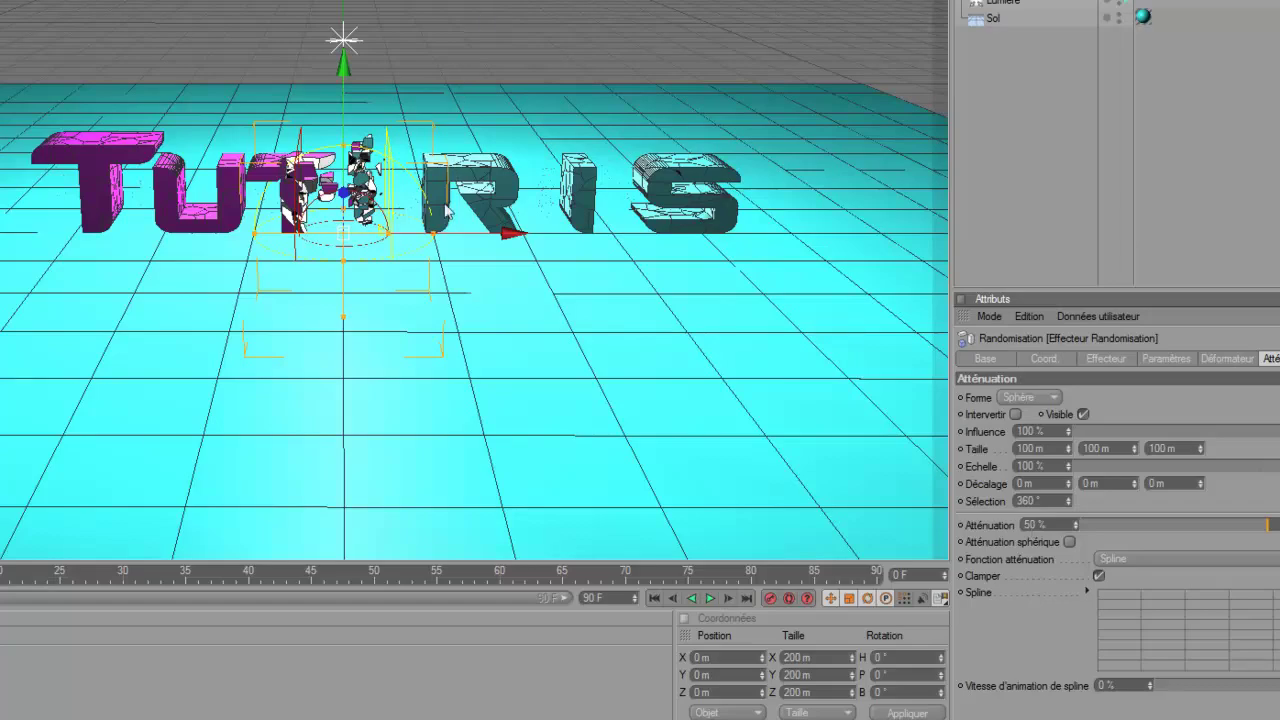
left_click_drag(435, 234, 371, 233)
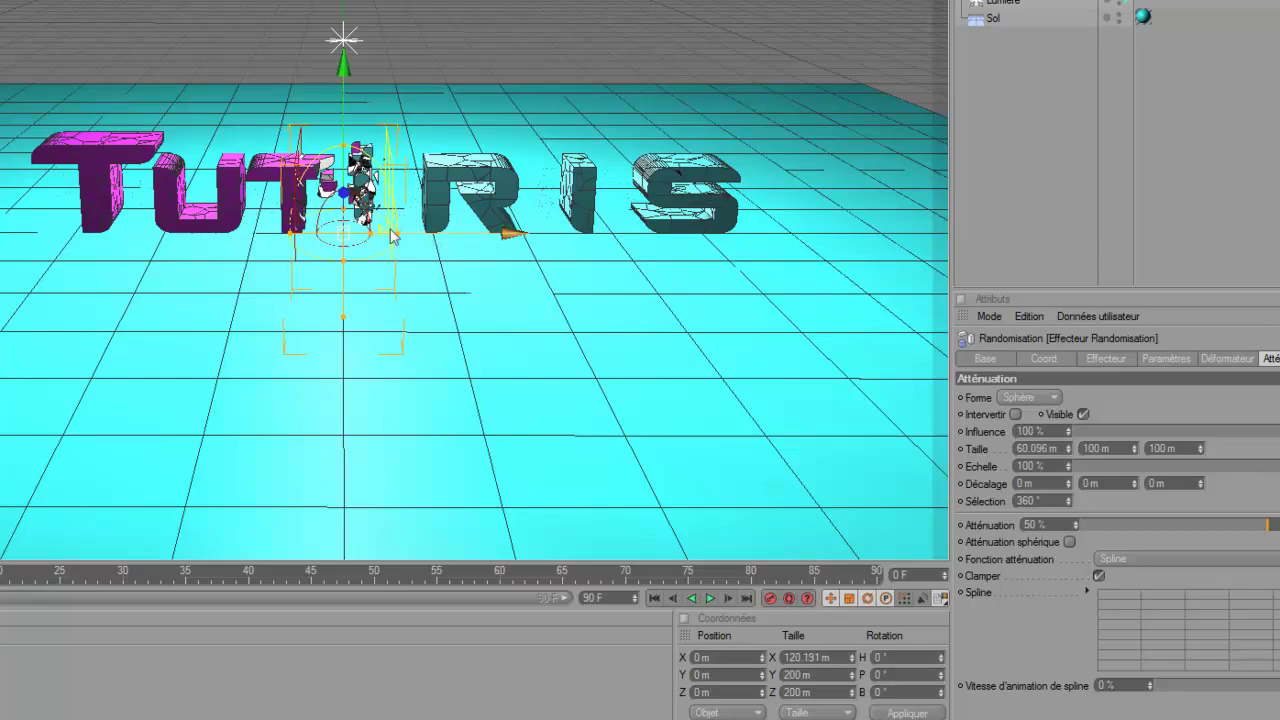
left_click_drag(345, 158, 342, 65)
left_click_drag(343, 10, 343, 5)
left_click_drag(372, 236, 381, 226)
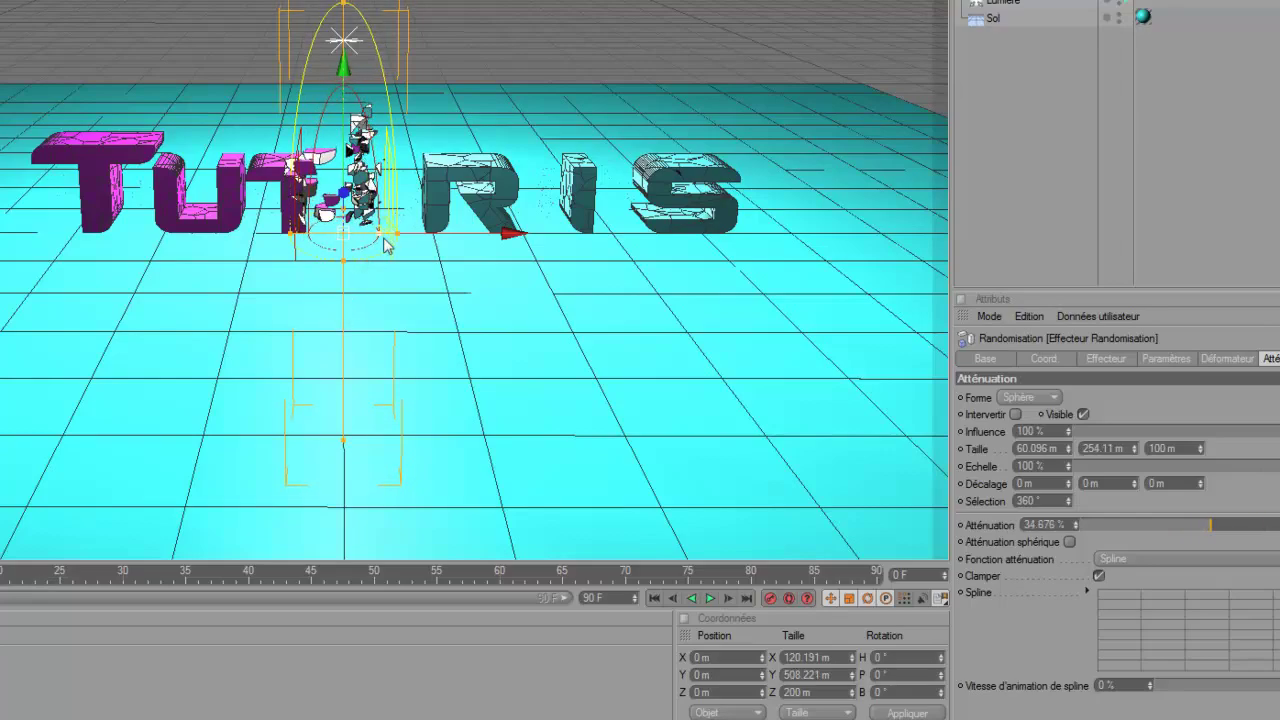
left_click_drag(396, 233, 402, 233)
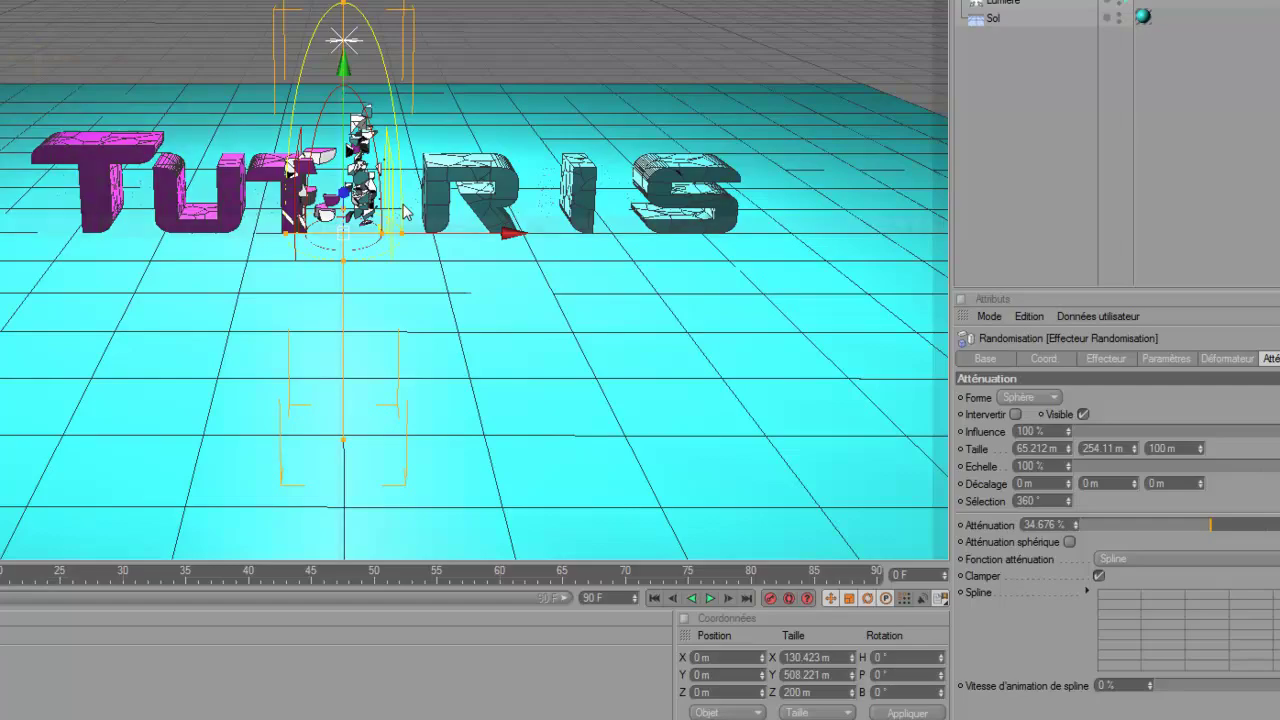
Step: Centre the Random effector's falloff on the texts' depth by moving it in a side view to about 44 m in Y and 41 m in Z
middle_click(405, 211)
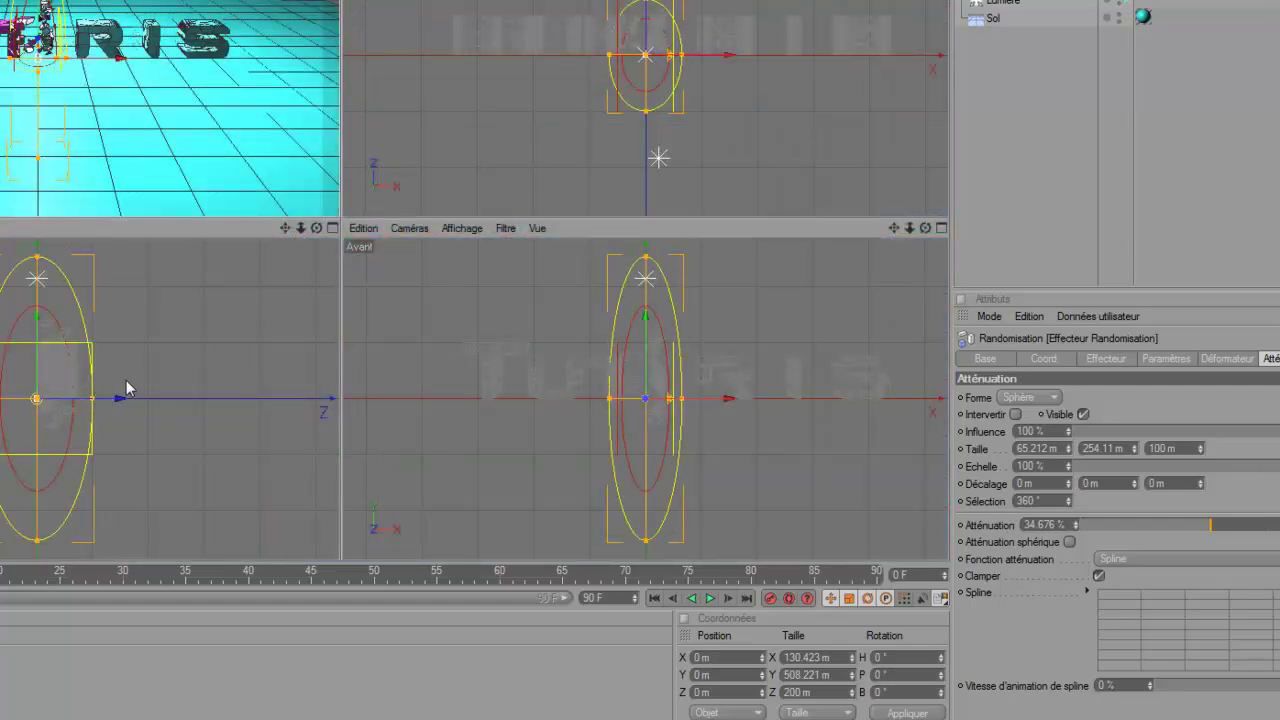
middle_click(184, 353)
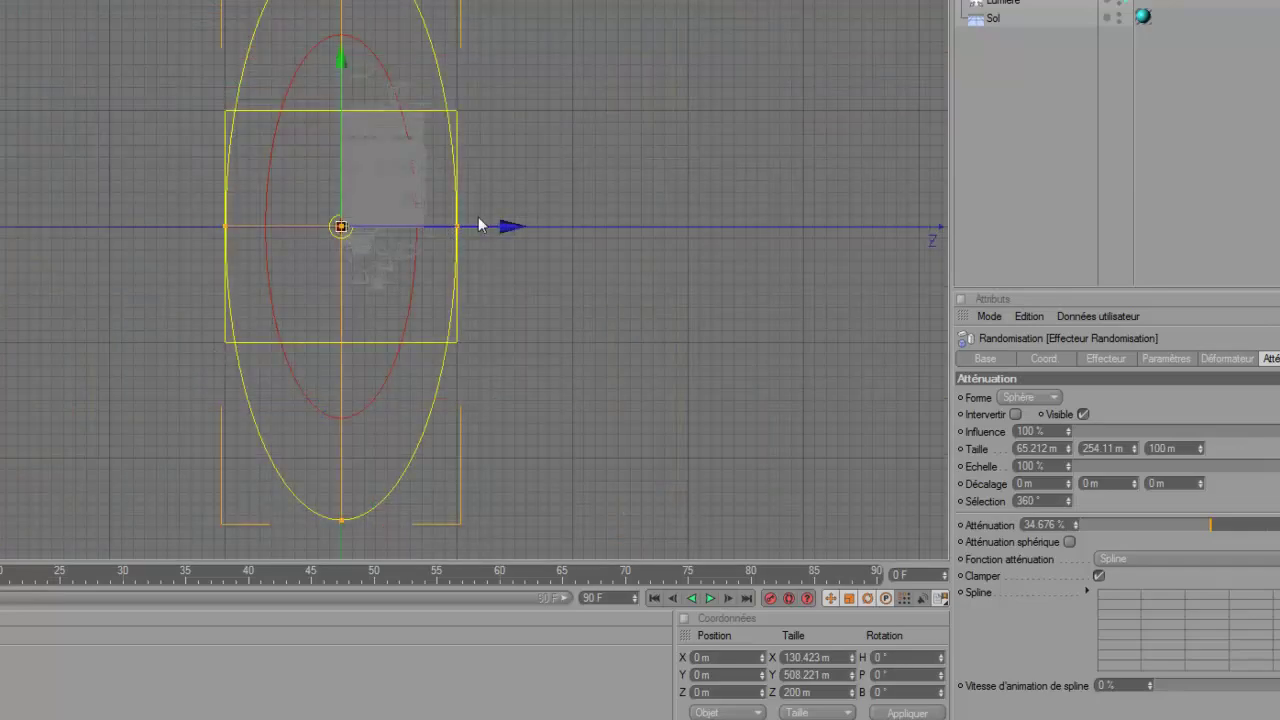
left_click_drag(500, 227, 556, 227)
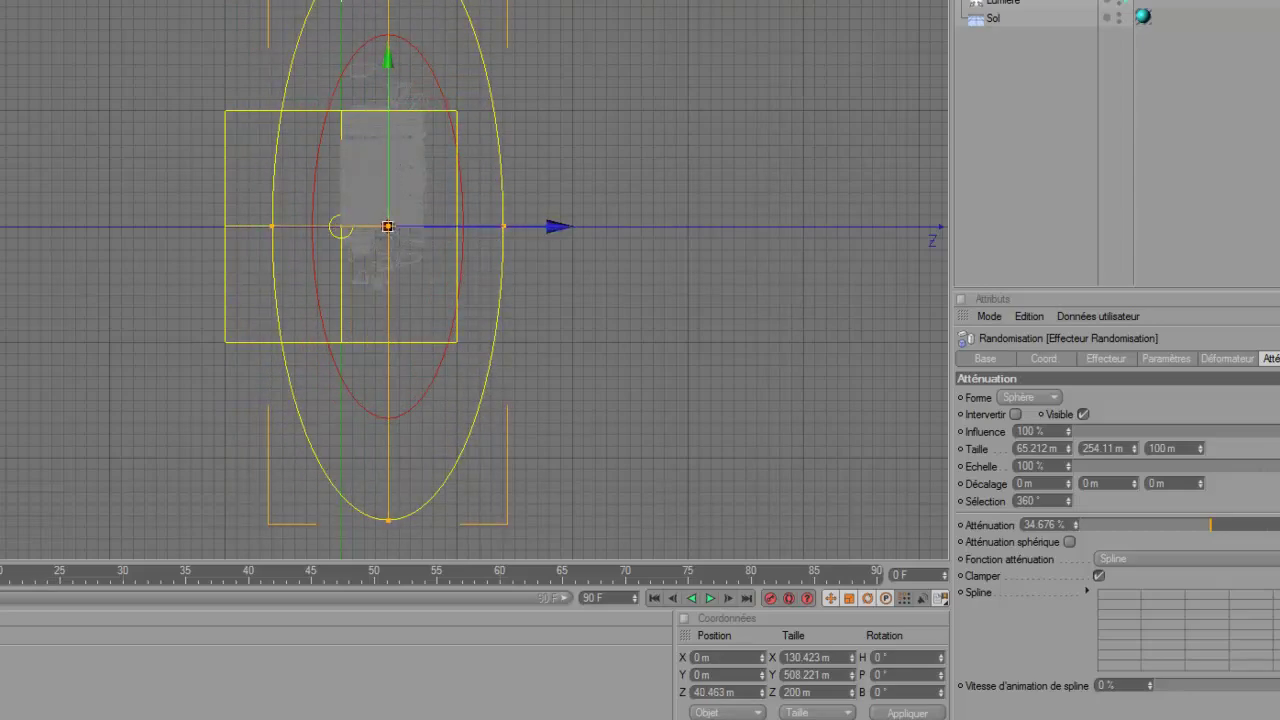
left_click_drag(388, 62, 384, 11)
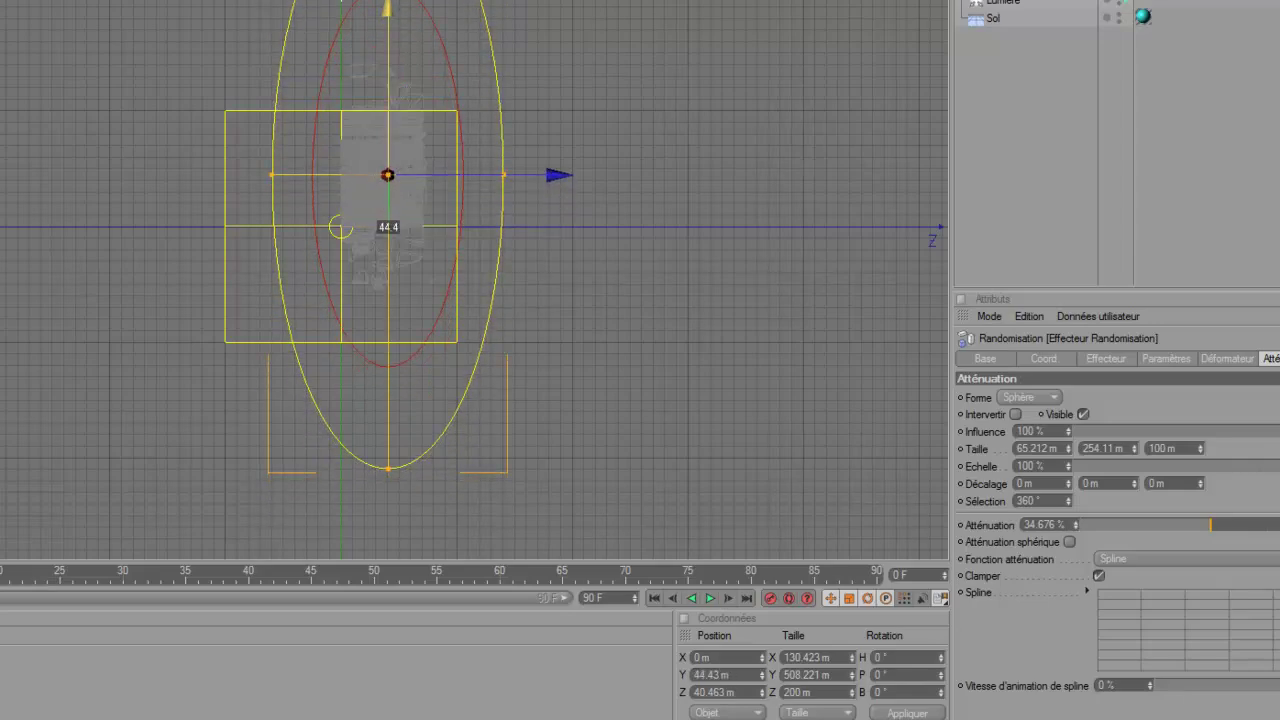
left_click_drag(535, 179, 537, 186)
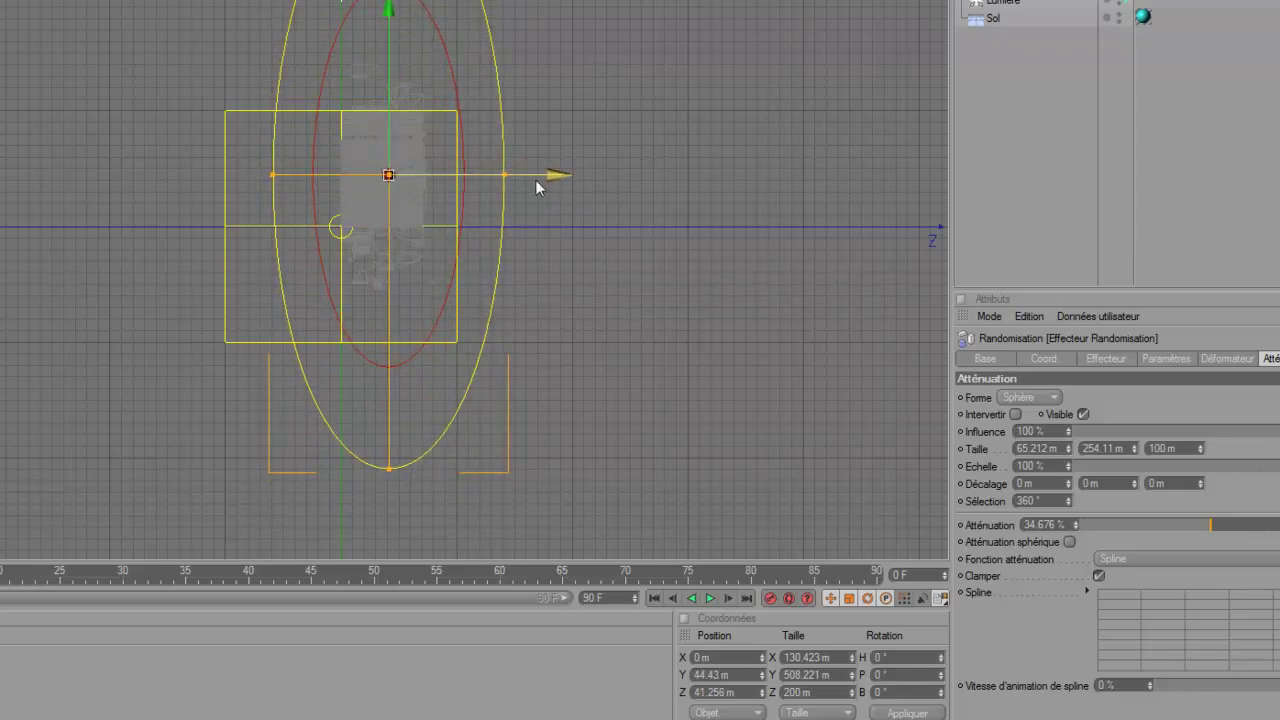
middle_click(632, 158)
middle_click(59, 59)
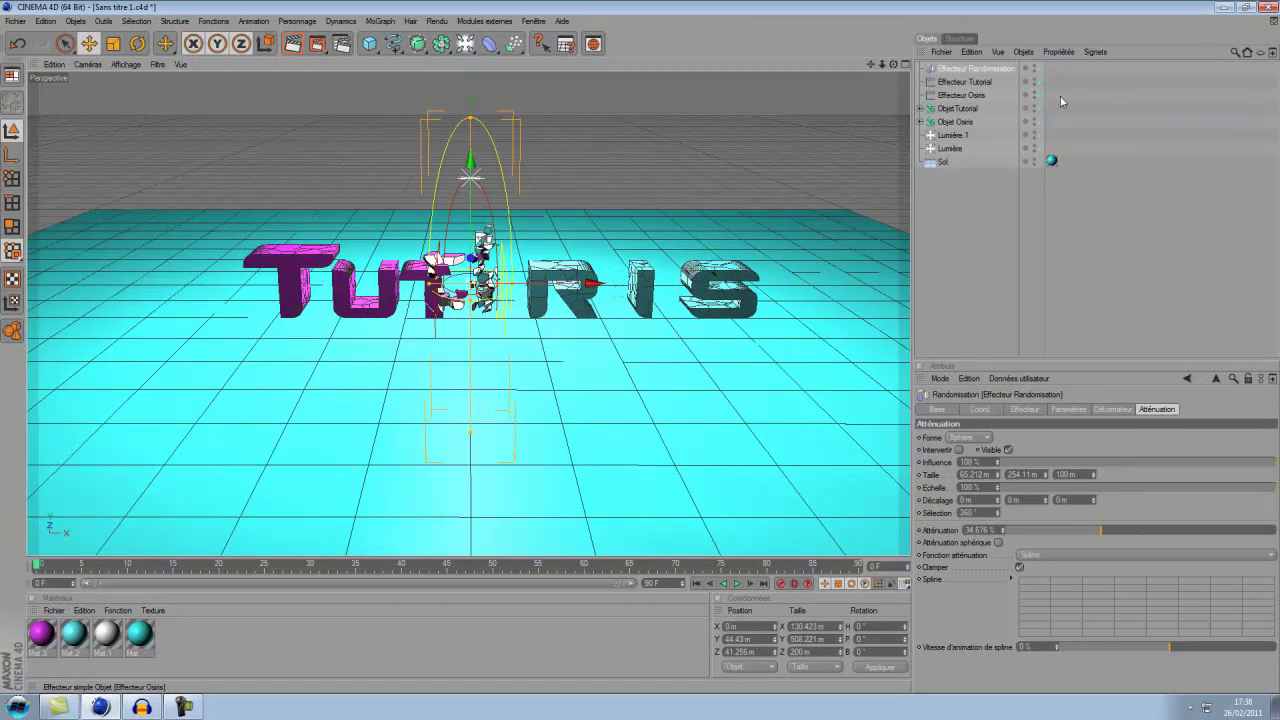
Step: Group the Tutorial and Osiris effectors under a null named "Effecteurs" and place the Random effector inside it
left_click_drag(1060, 96, 942, 88)
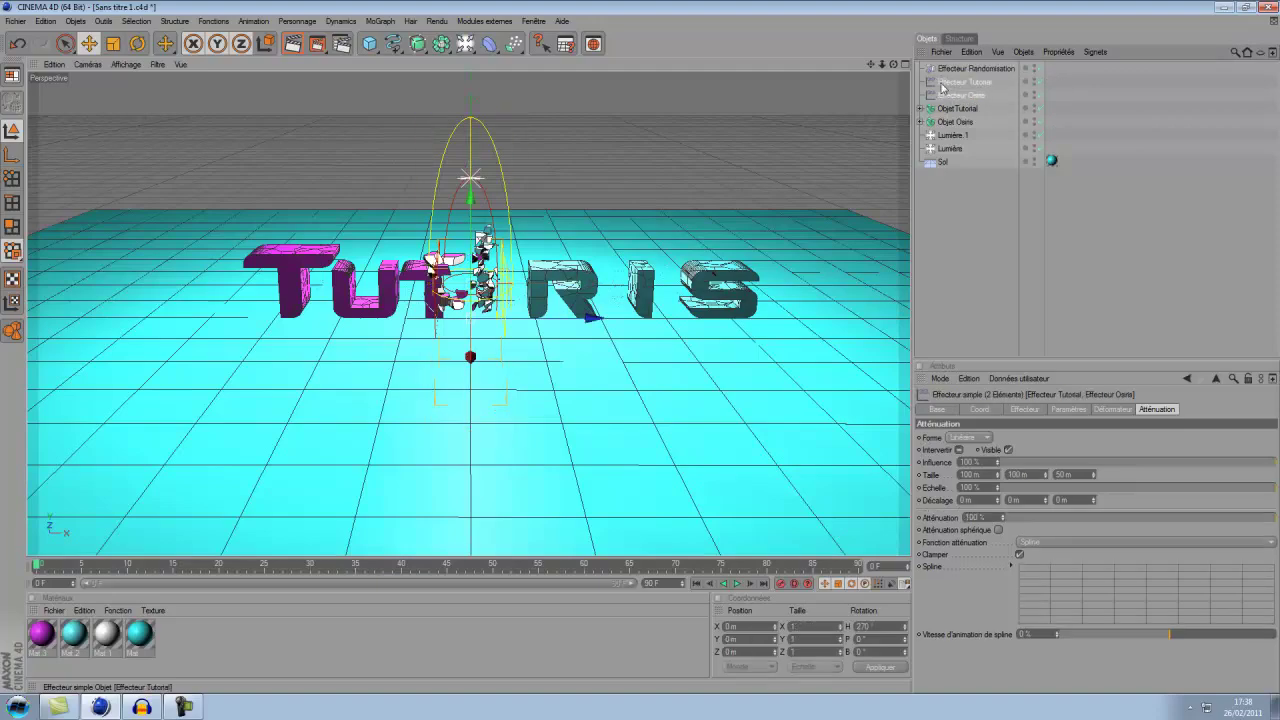
key("alt+g")
double_click(945, 82)
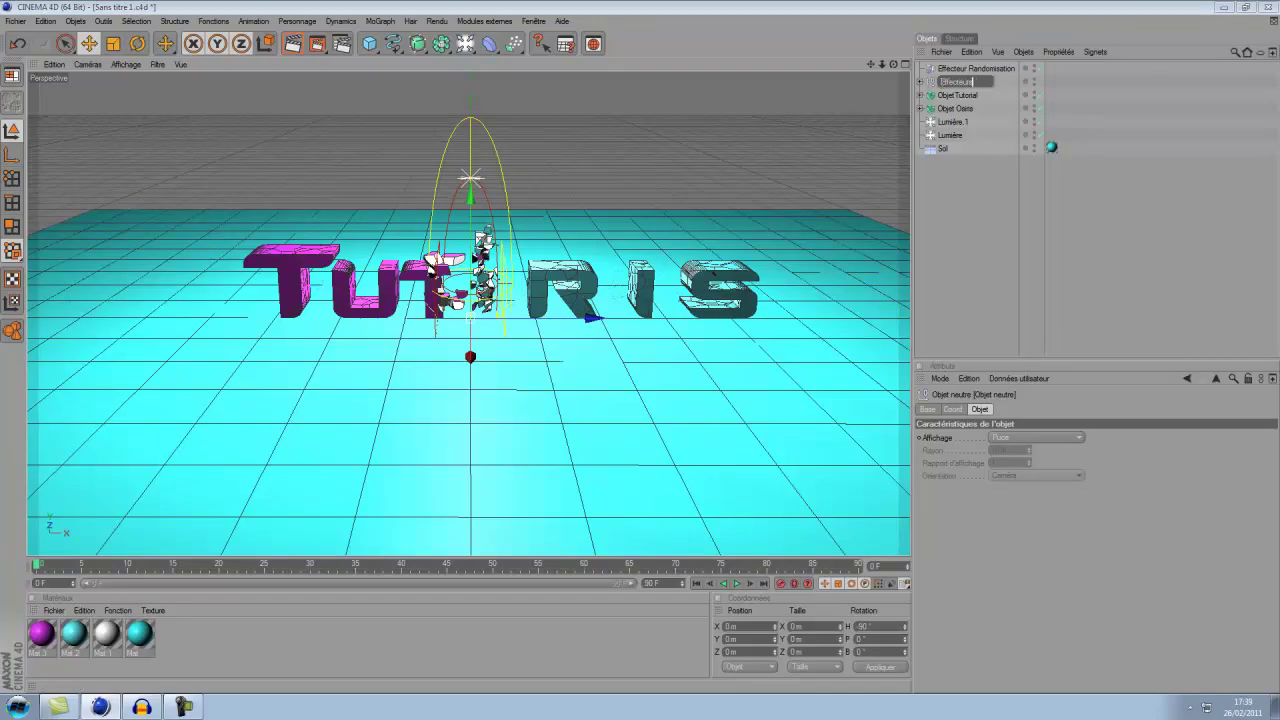
key("Return")
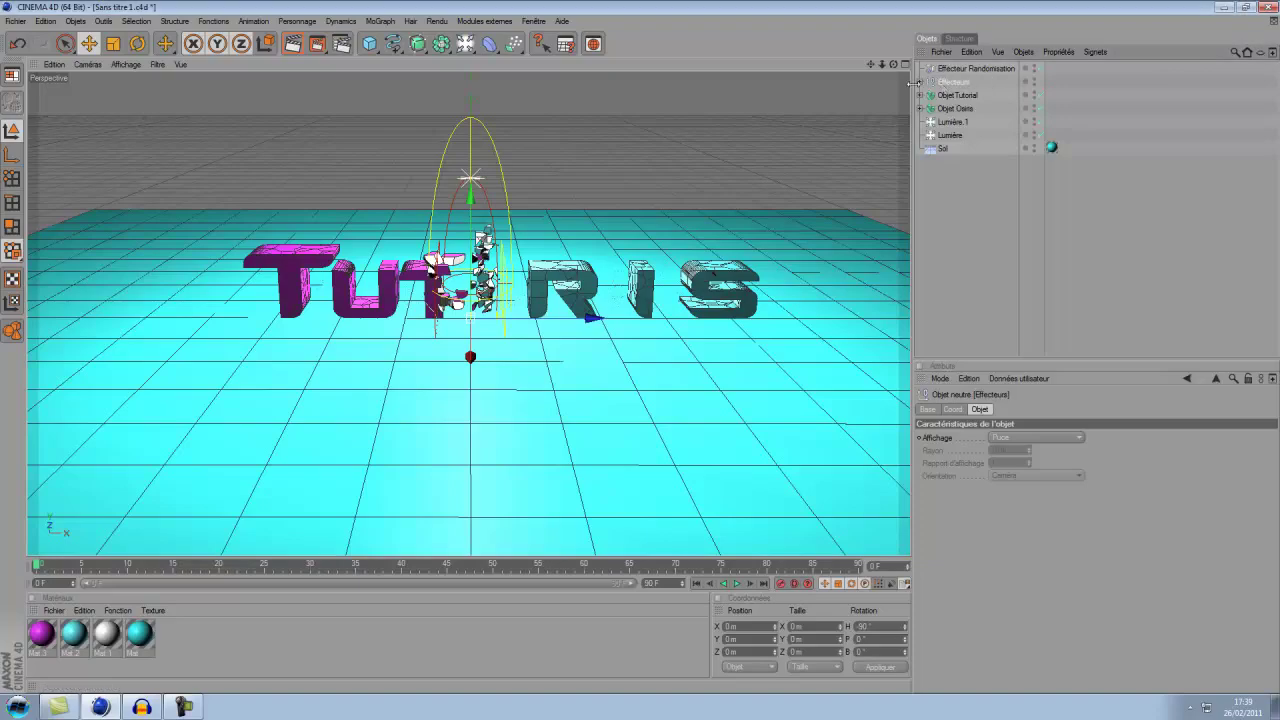
left_click(921, 81)
left_click_drag(966, 67, 979, 92)
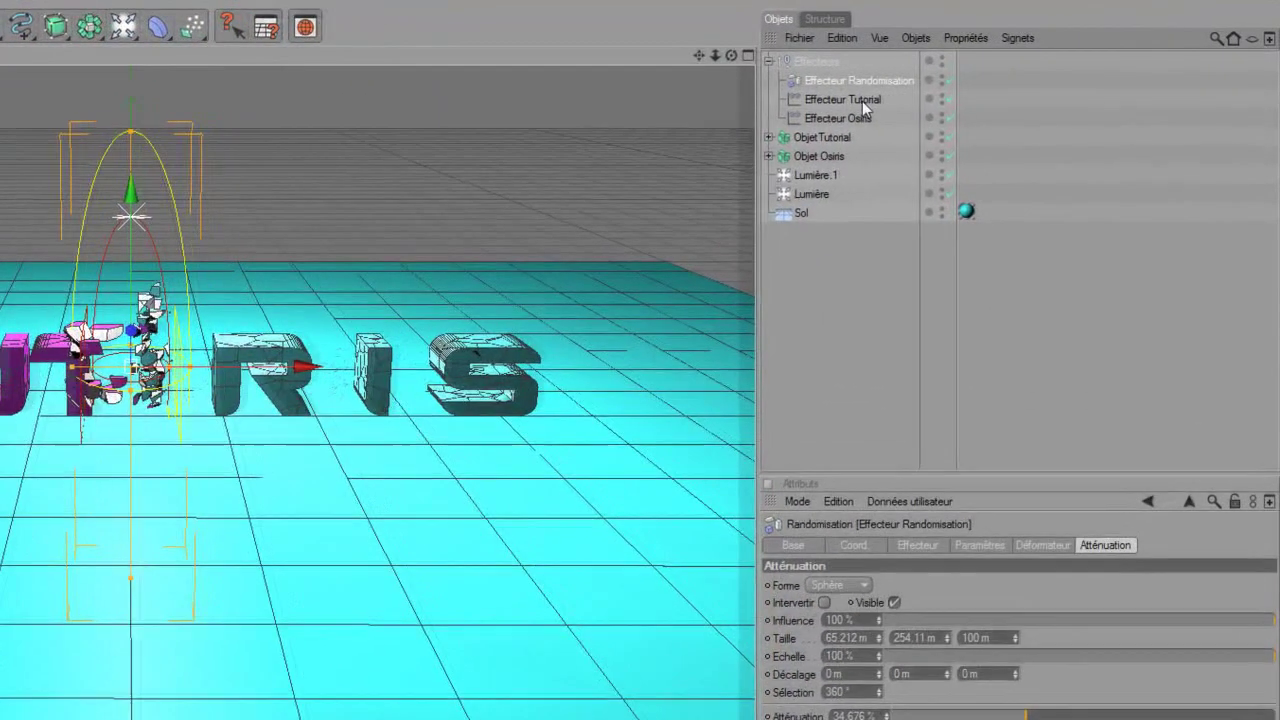
Step: Enable rotation in the Tutorial effector's parameters and set its pitch (P) to -270°
left_click(943, 97)
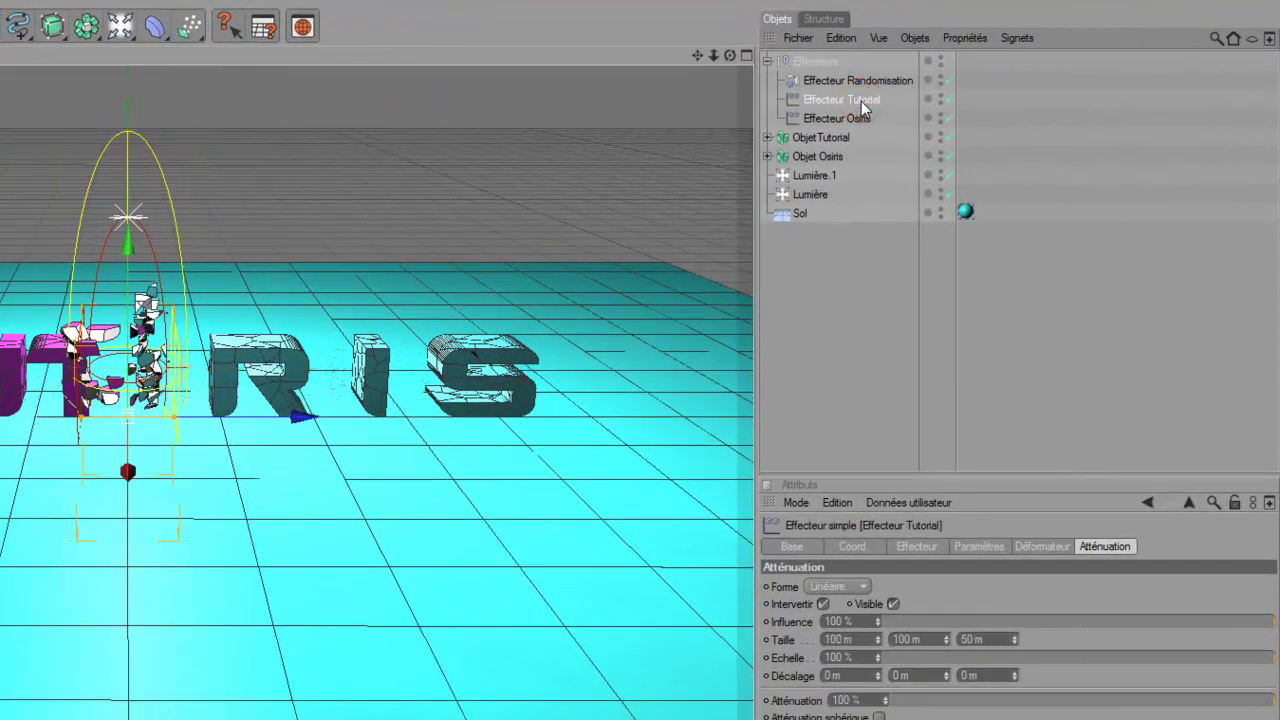
left_click(977, 547)
left_click(1097, 621)
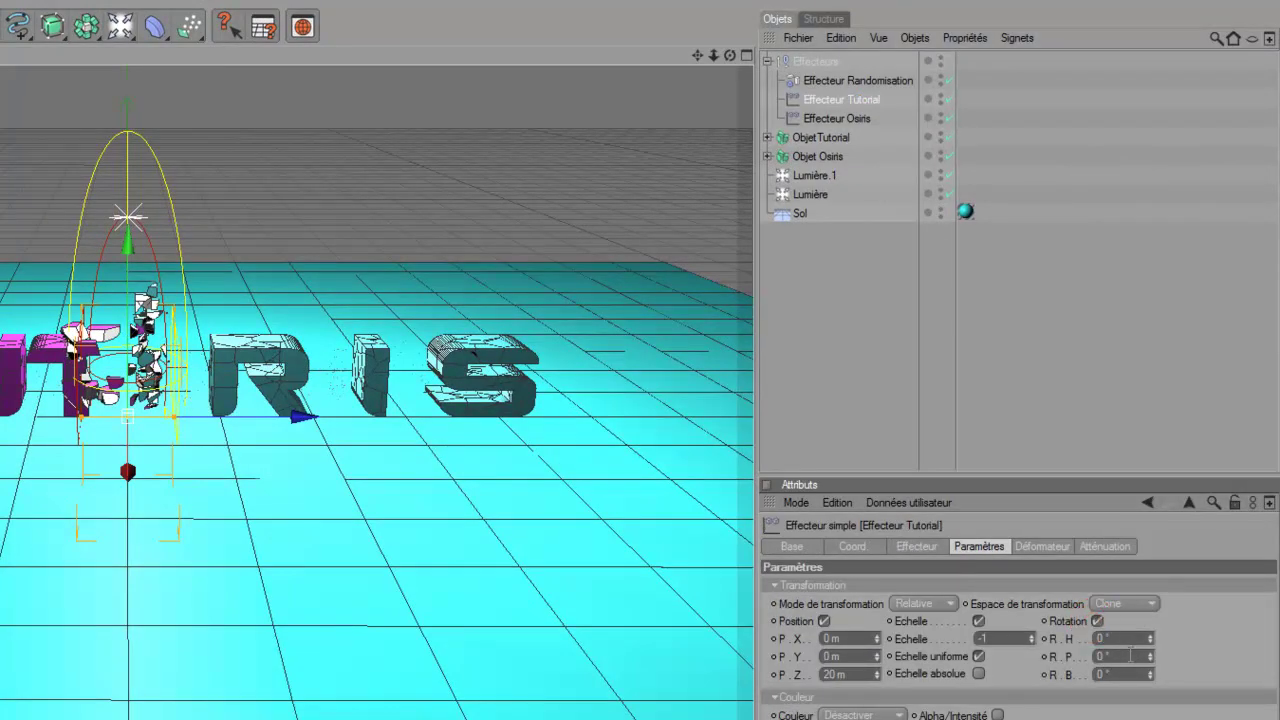
type("-270")
Step: Enable rotation in the Osiris effector's parameters and set its pitch (P) to 180°
left_click(836, 118)
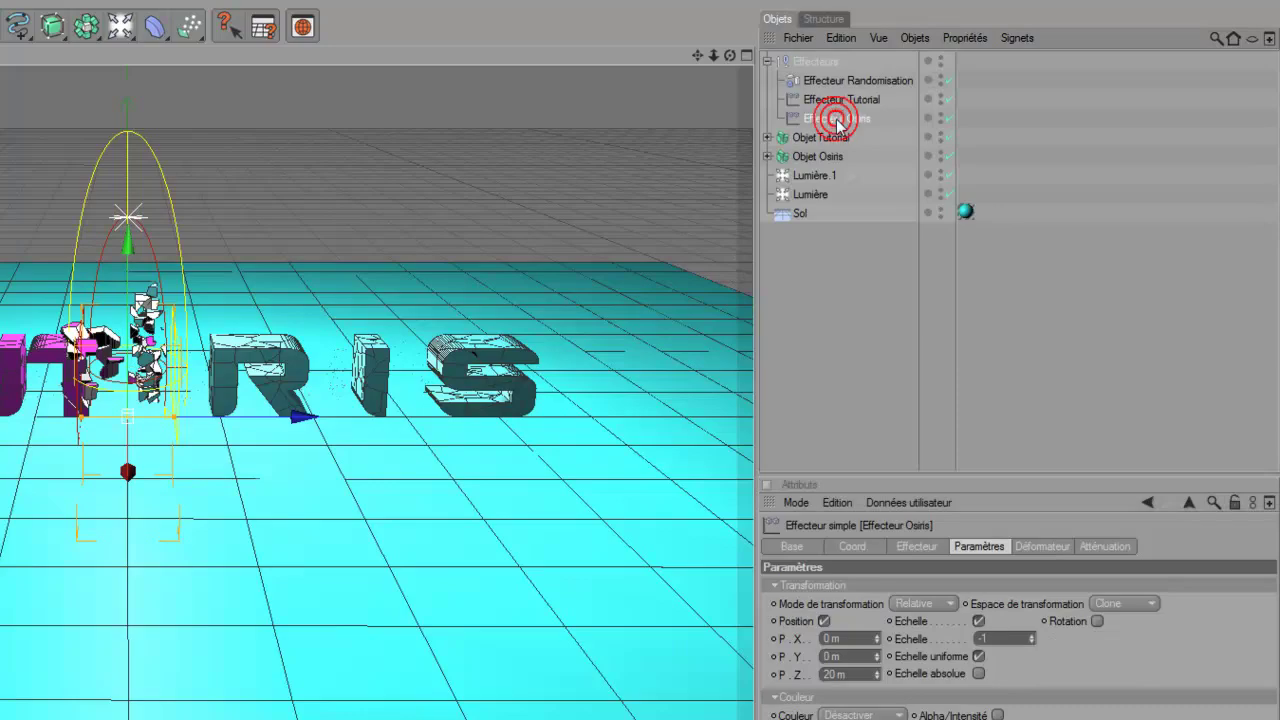
left_click(1097, 621)
left_click(1097, 621)
type("180")
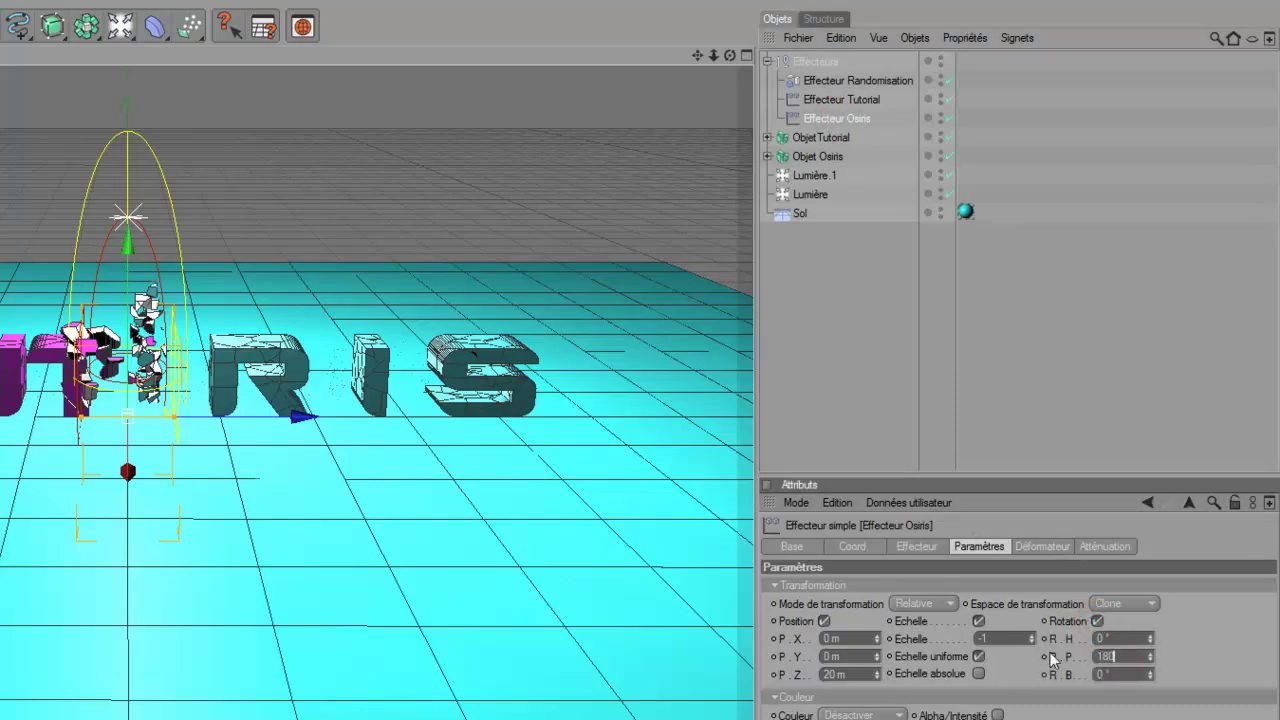
left_click(924, 278)
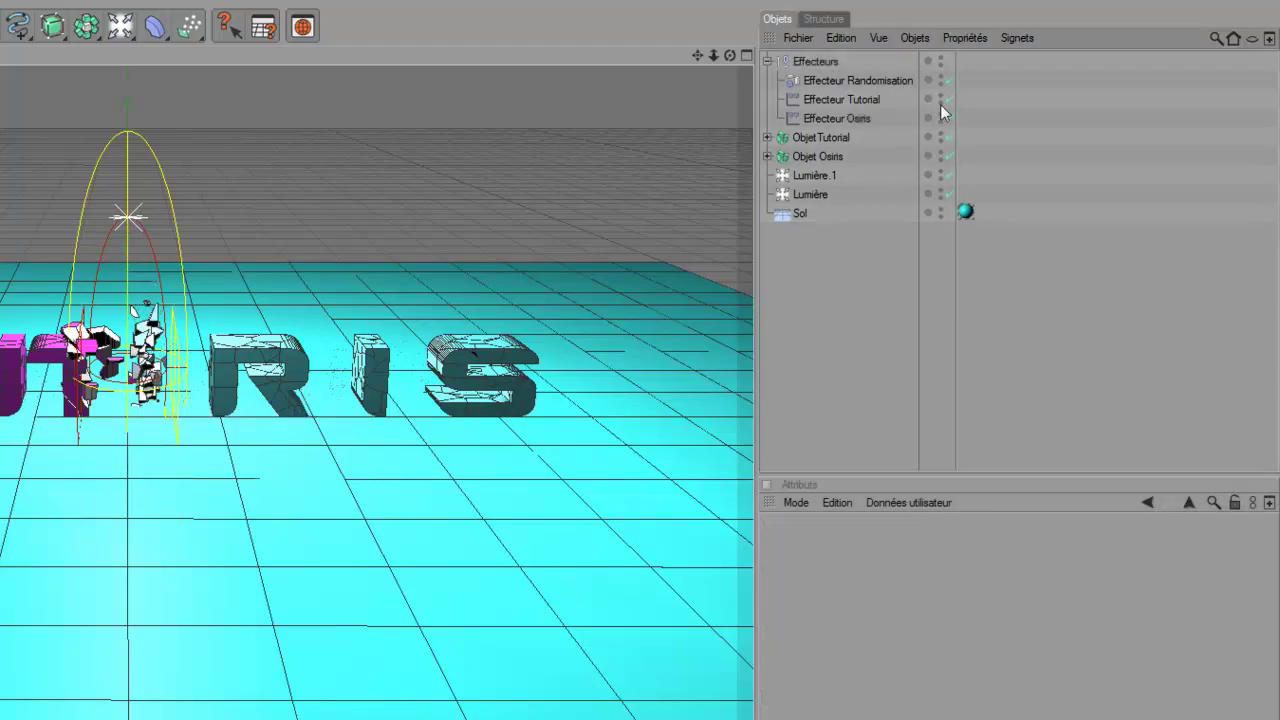
Step: Collapse the Effecteurs group and slide it along X to preview the transition, leaving it at about 14 m
left_click(775, 63)
left_click(767, 62)
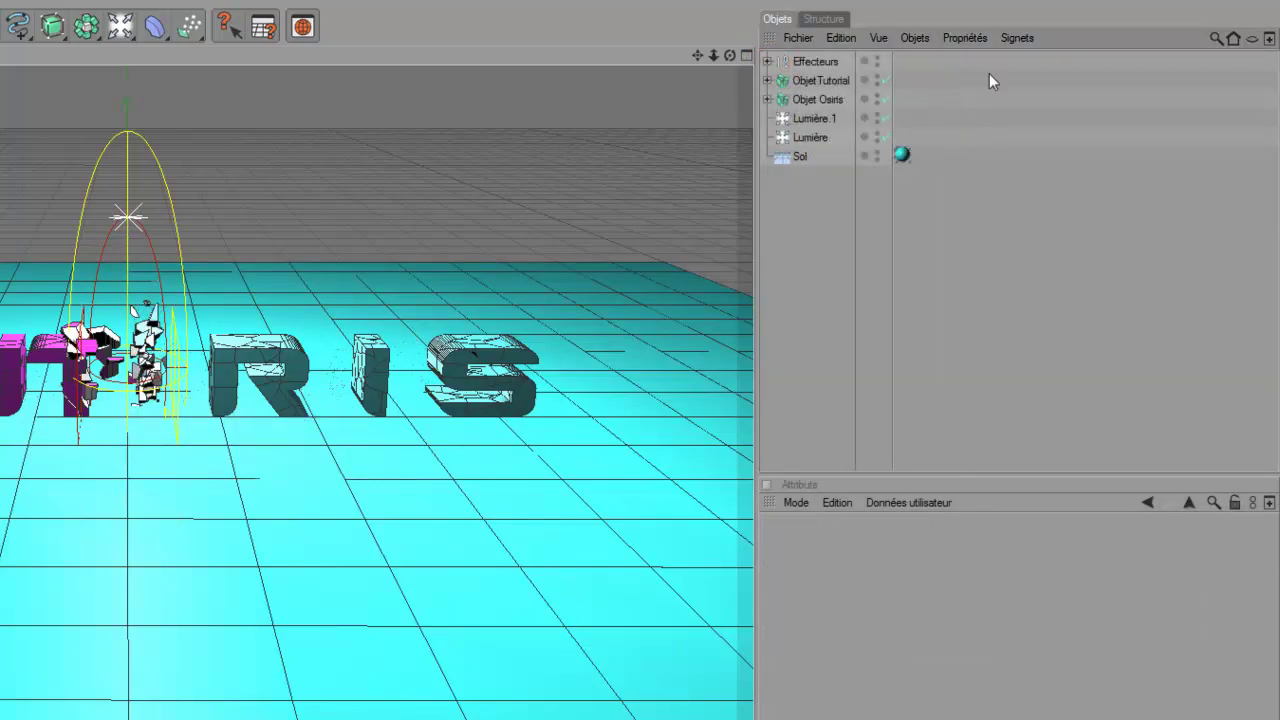
left_click(815, 61)
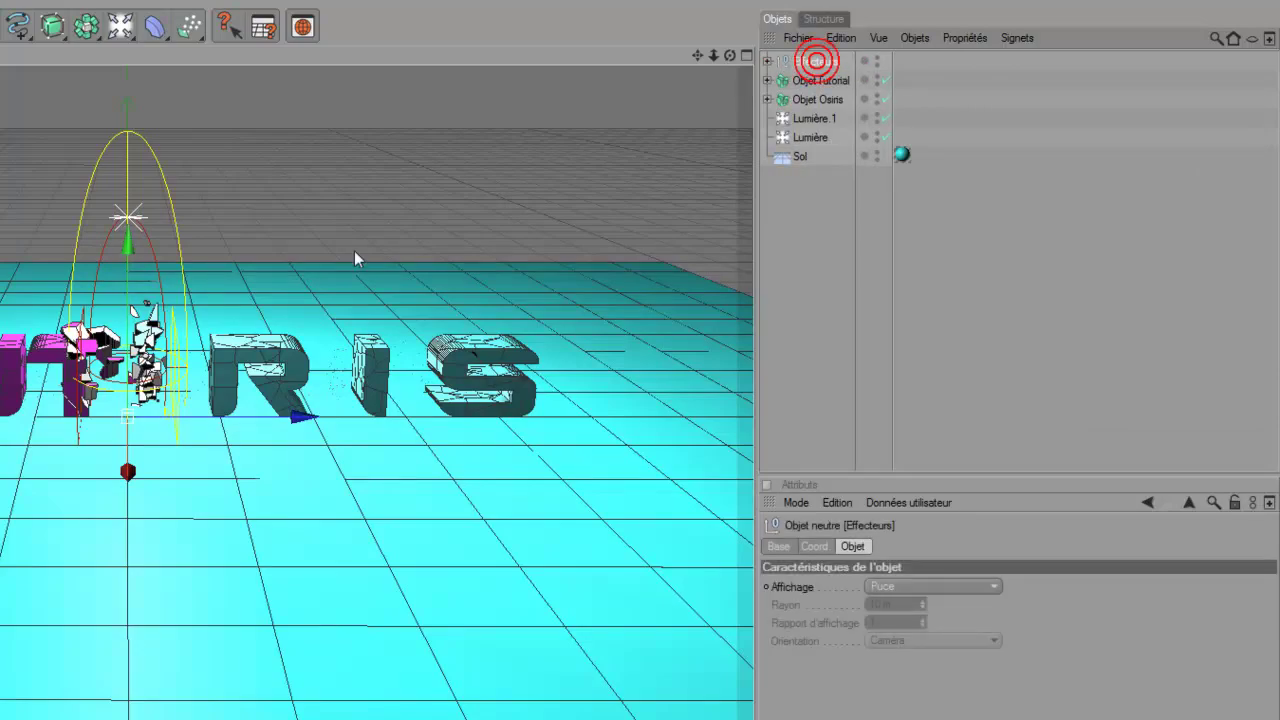
left_click_drag(259, 412, 211, 417)
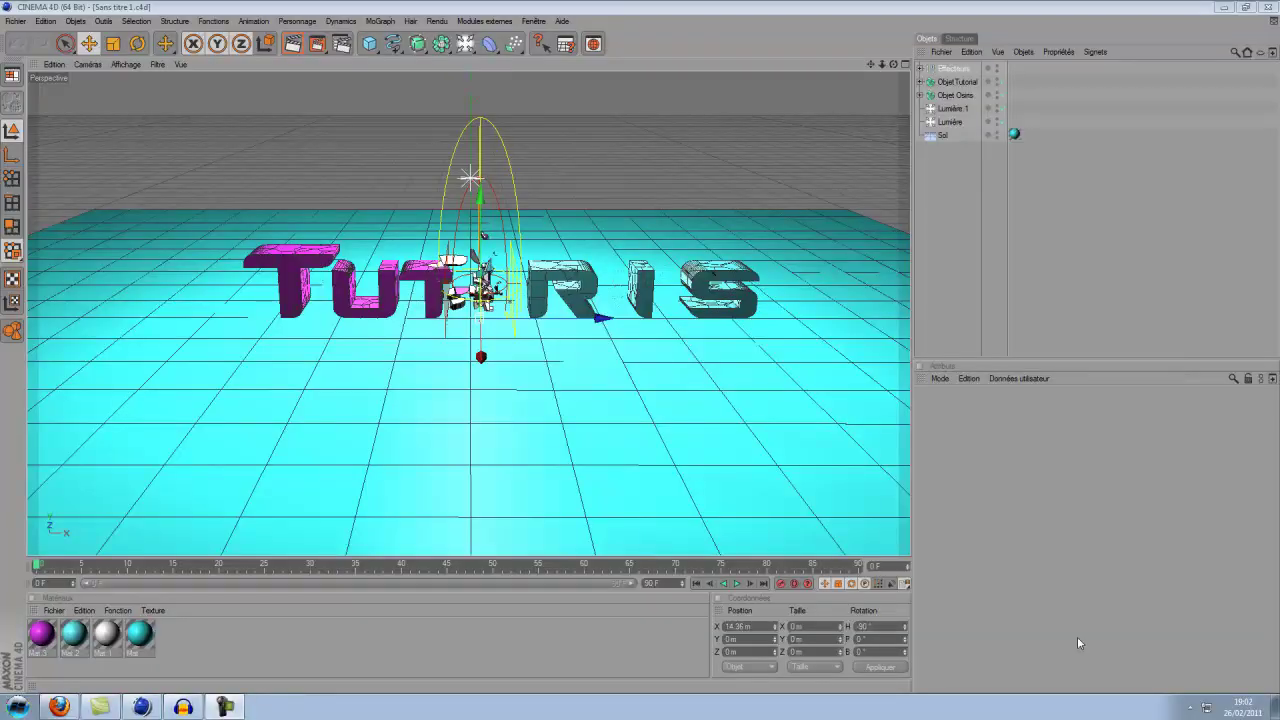
Step: Display the editor camera's coordinates and bring the camera lower and closer to the text, at about X 46 m, Y 109 m, Z -881 m
left_click(941, 379)
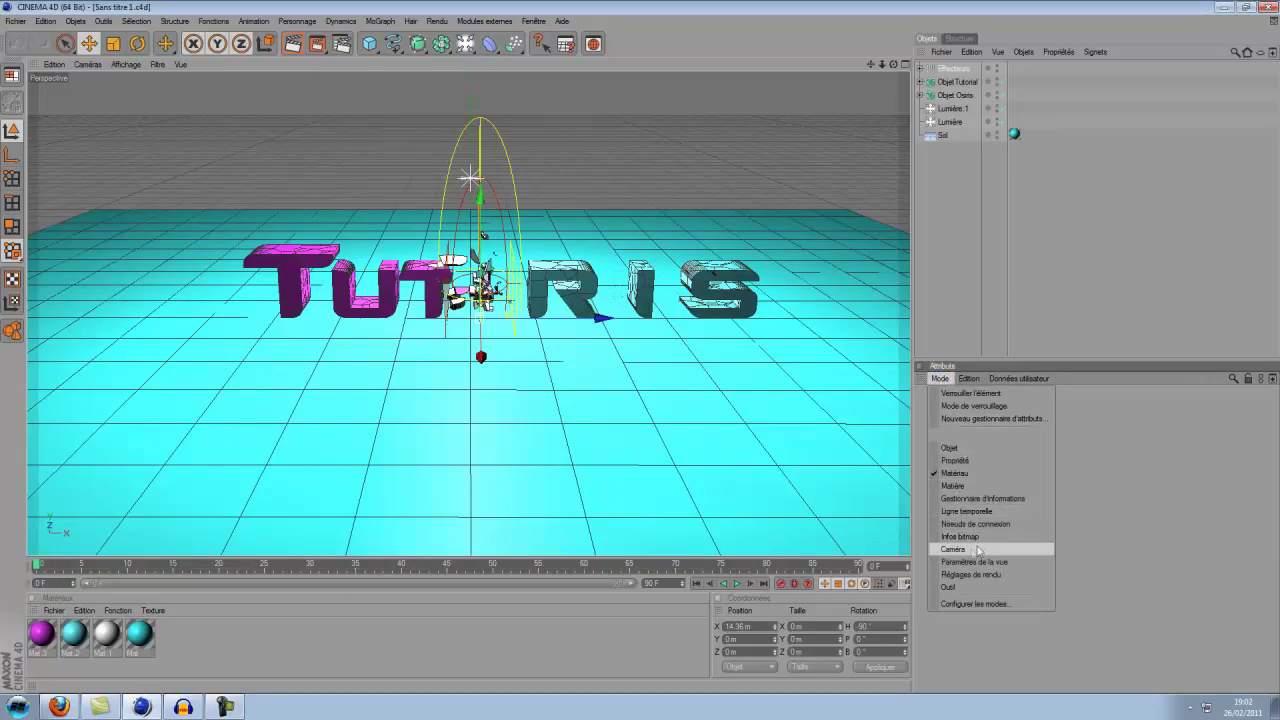
left_click(968, 546)
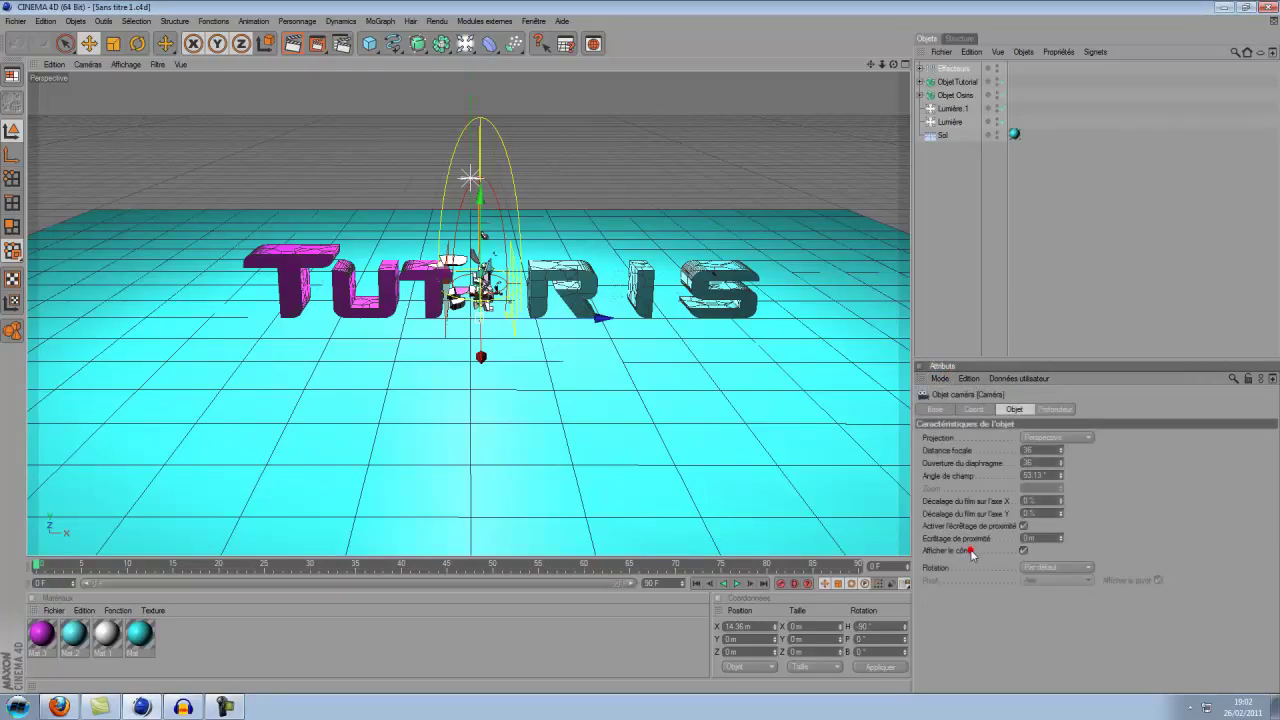
left_click(977, 411)
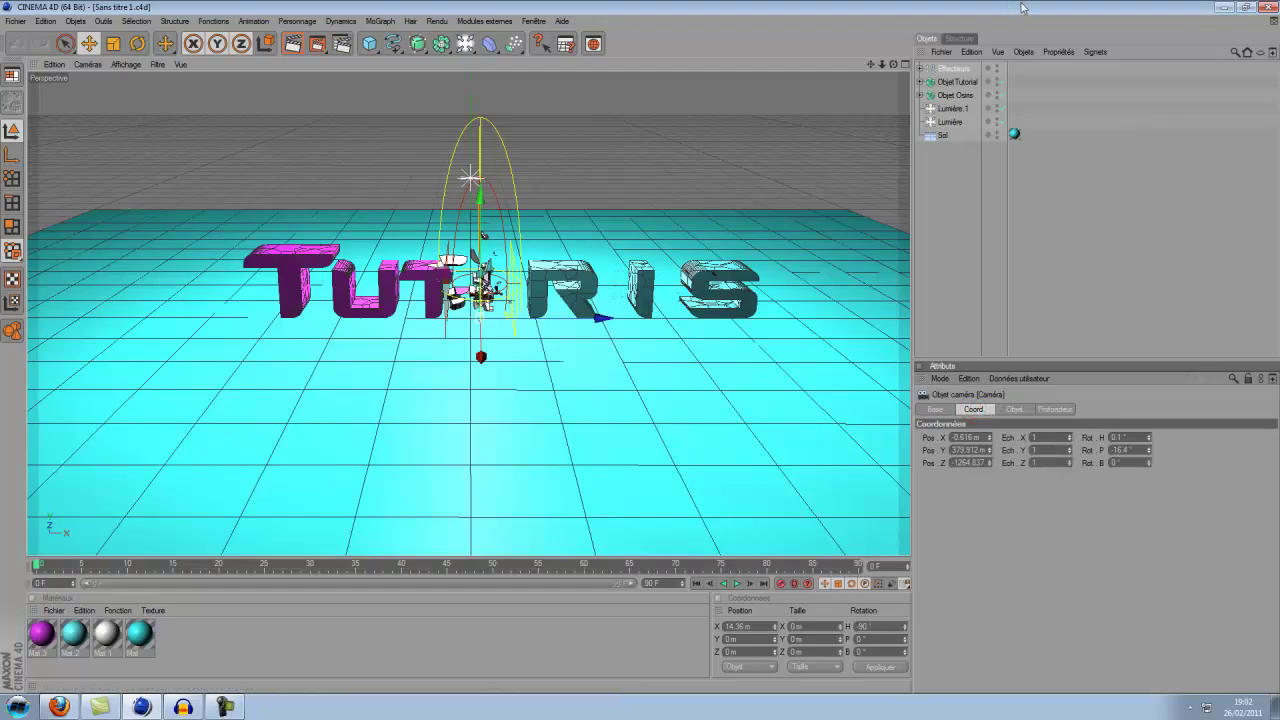
mouse_move(882, 66)
left_mouse_down()
mouse_move(724, 183)
mouse_move(773, 120)
mouse_move(862, 90)
mouse_move(899, 50)
mouse_move(858, 73)
mouse_move(893, 55)
mouse_move(886, 72)
mouse_move(865, 72)
left_mouse_up()
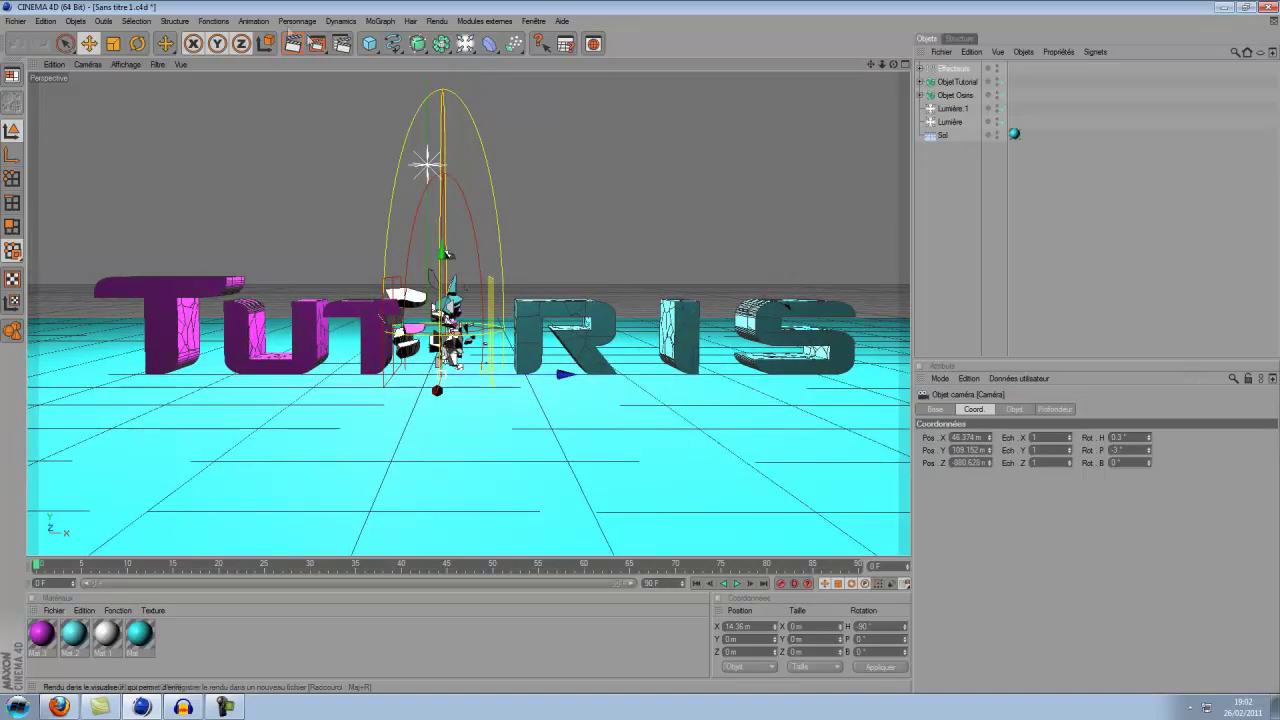
Step: Render the perspective view as a check, then extend the animation to 180 frames with the preview range covering all of it
key("ctrl+r")
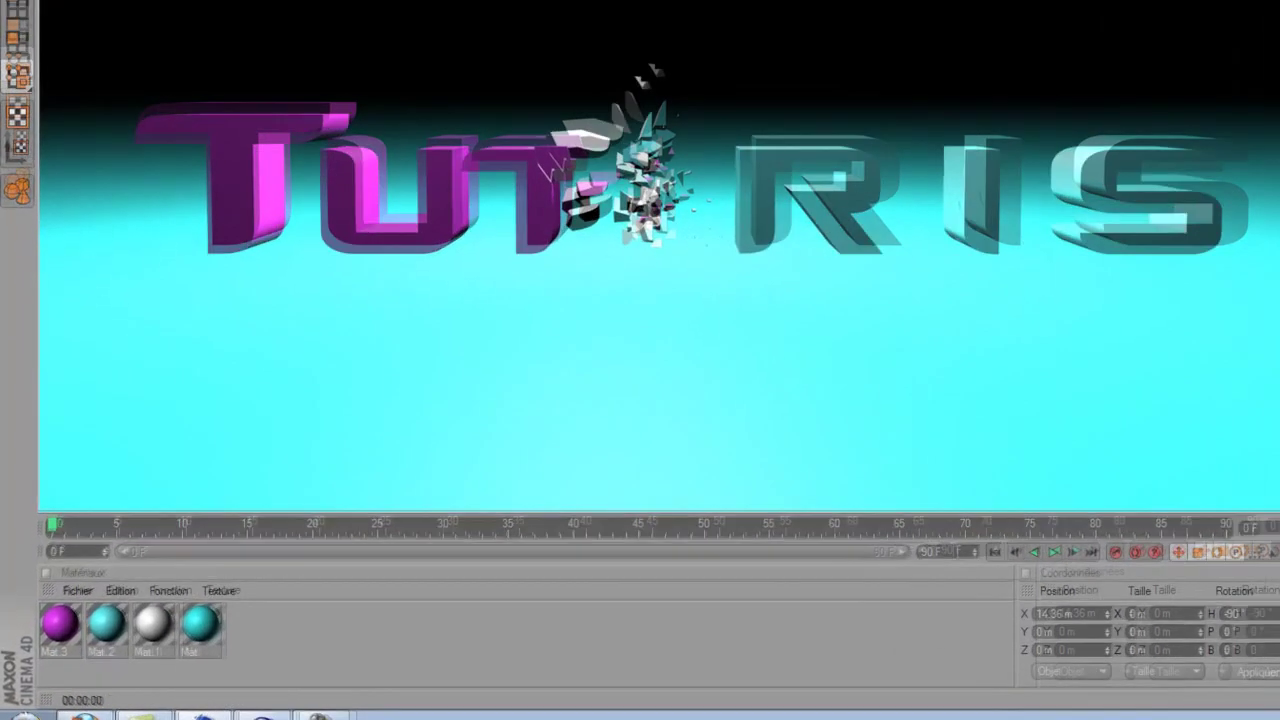
double_click(658, 583)
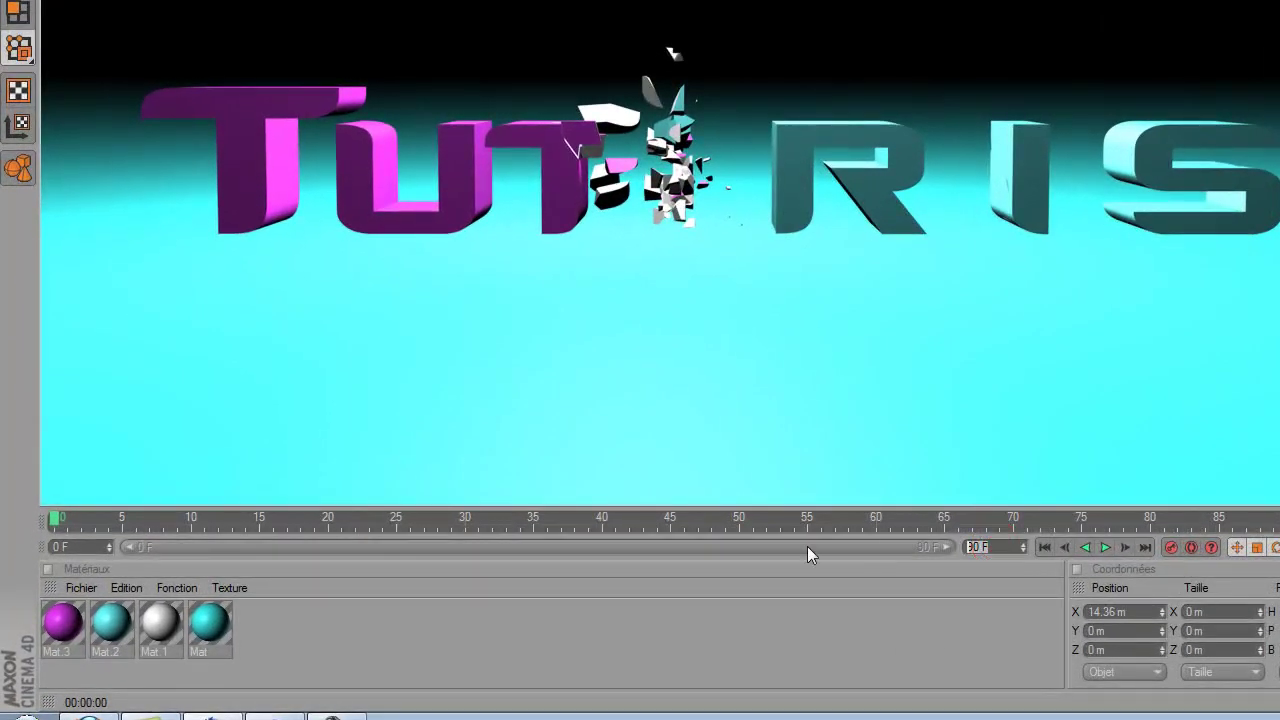
type("180")
key("Return")
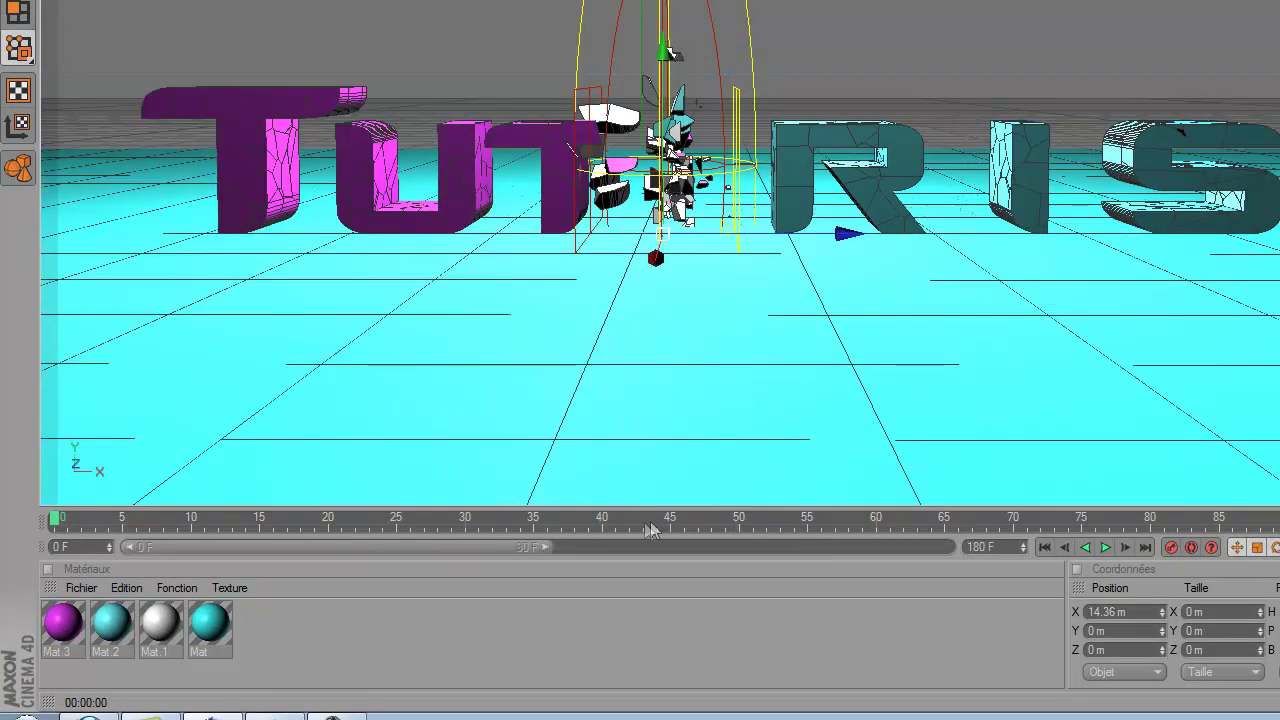
left_click_drag(545, 548, 946, 551)
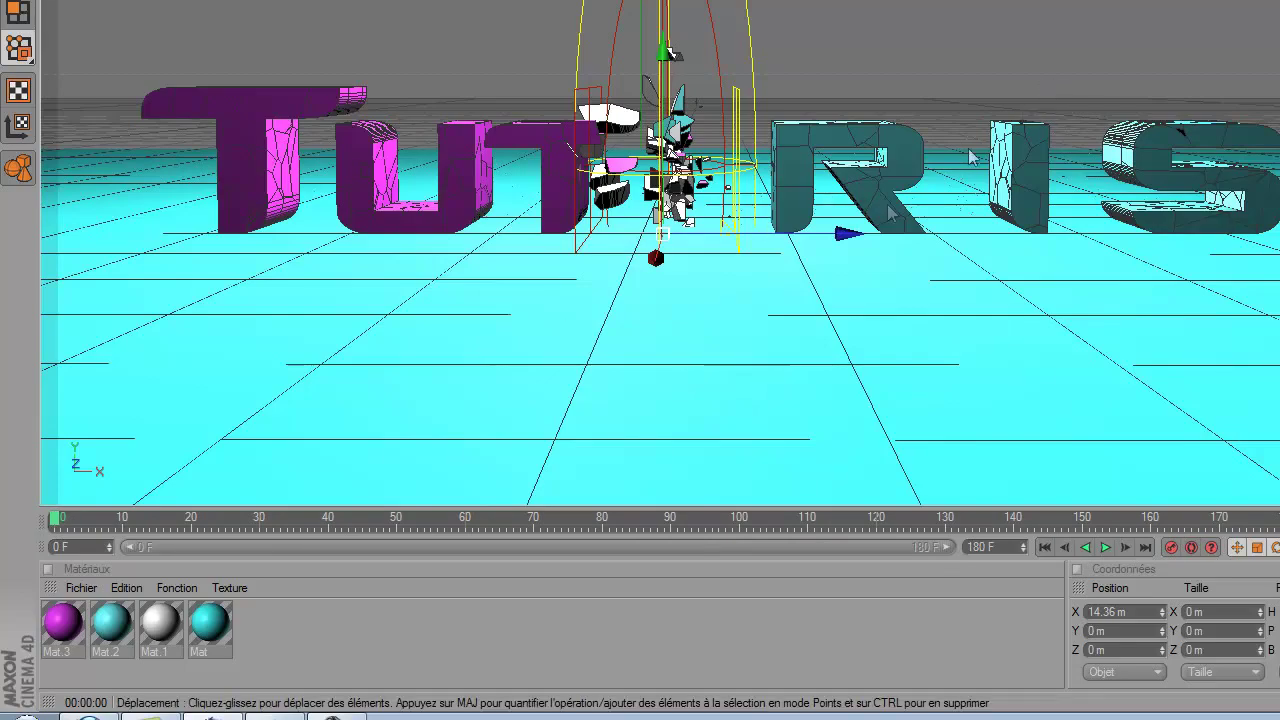
Step: Keyframe the Effecteurs group along X from about -430 m at frame 0 to about 515 m at frame 180, and play the animation
left_click_drag(848, 233, 249, 233)
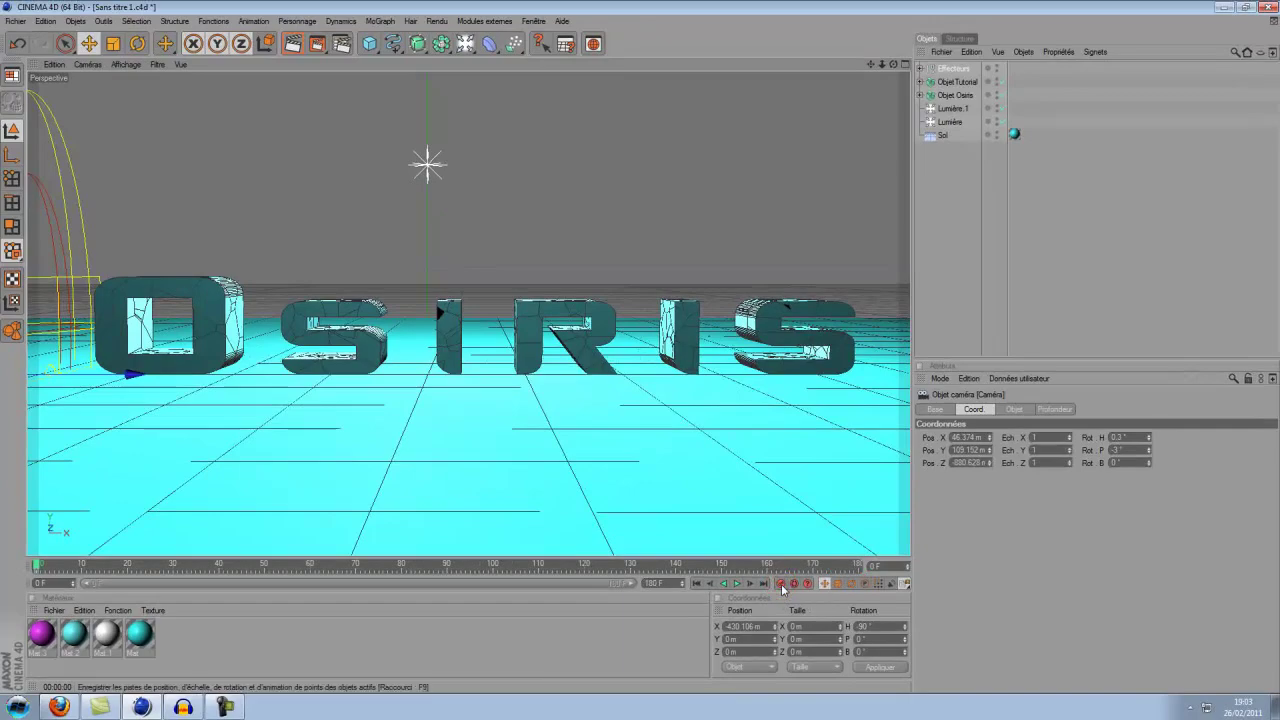
left_click_drag(36, 562, 946, 561)
left_click_drag(94, 373, 838, 374)
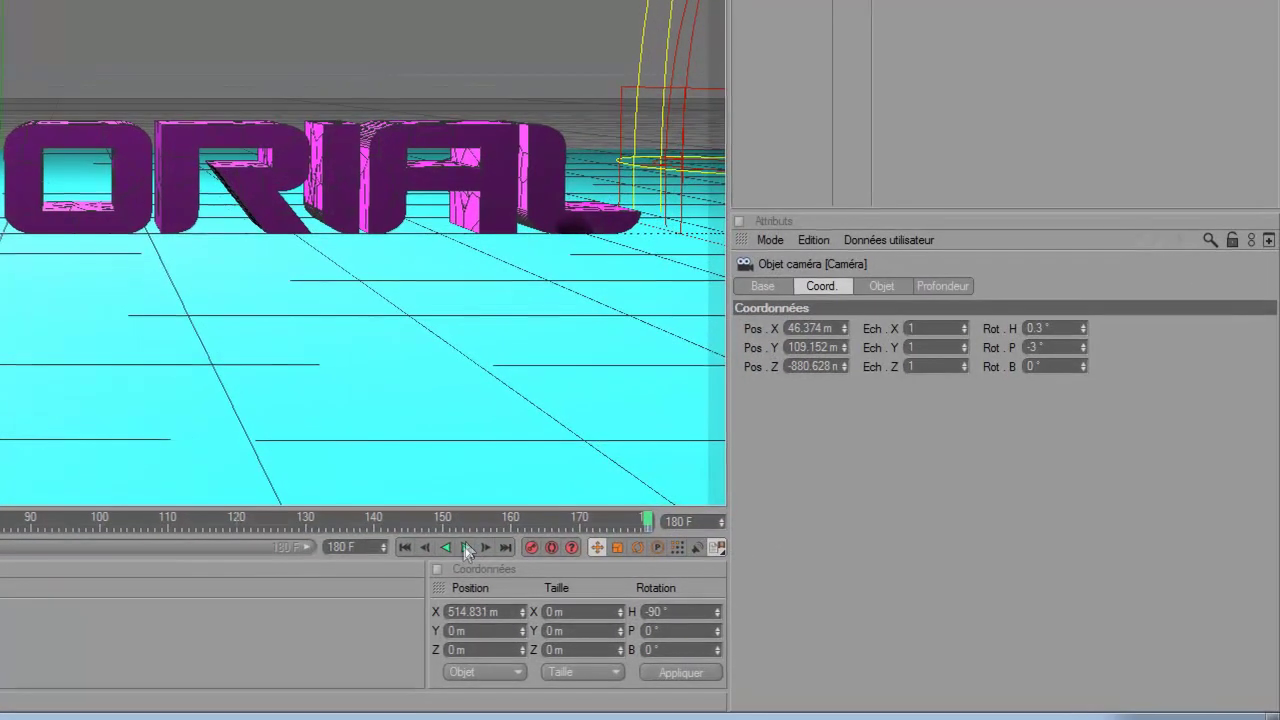
left_click(737, 583)
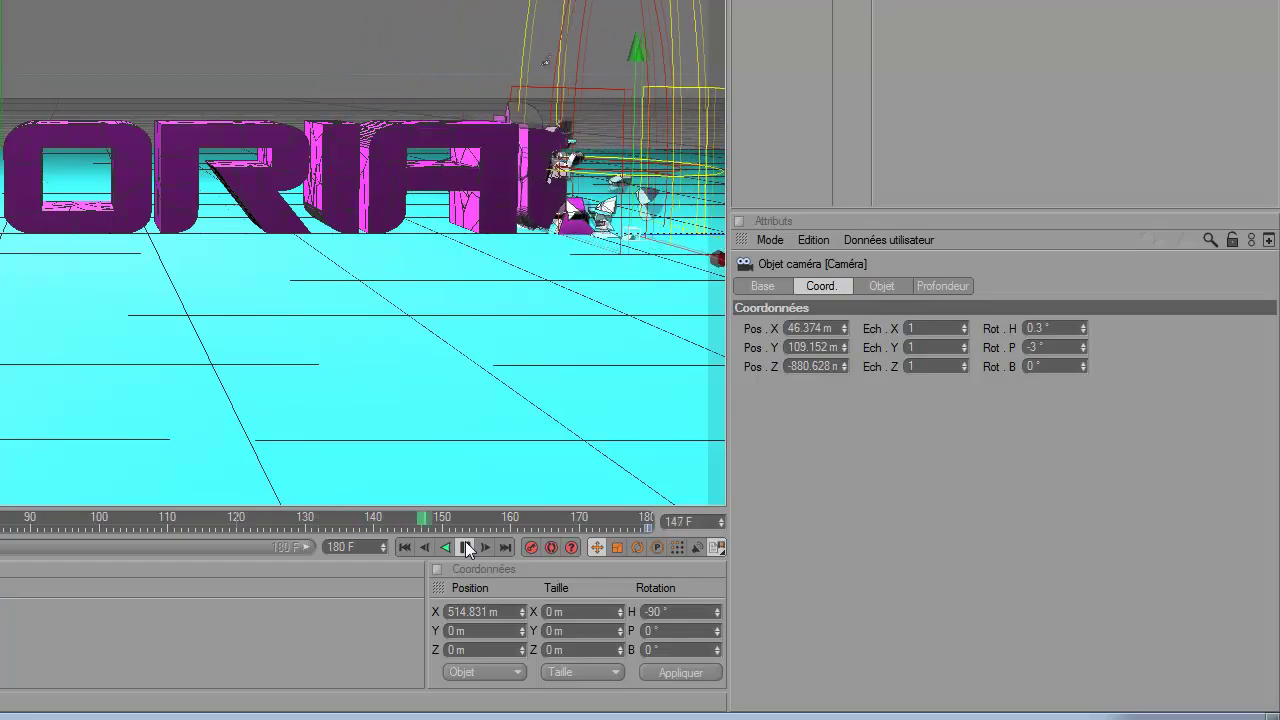
left_click(465, 547)
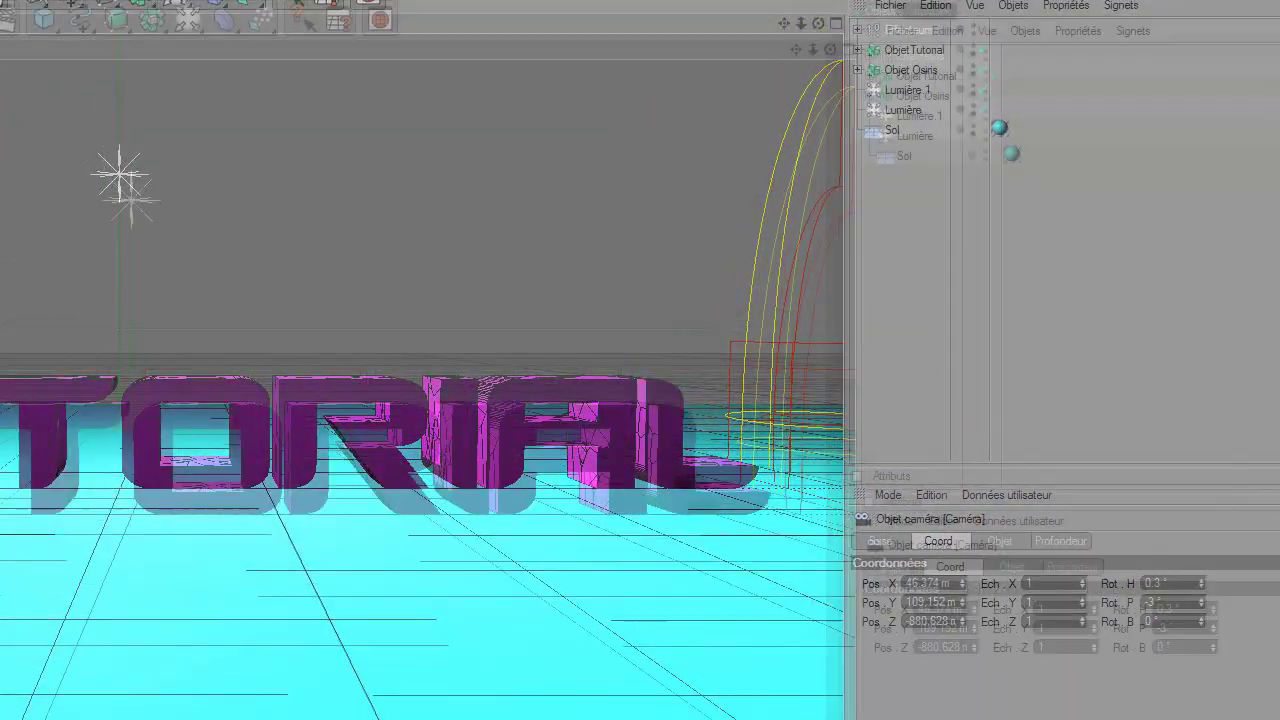
Step: Add a MoGraph Délai effector with 70 % intensity and Elasticité mode, and play the animation
left_click(81, 31)
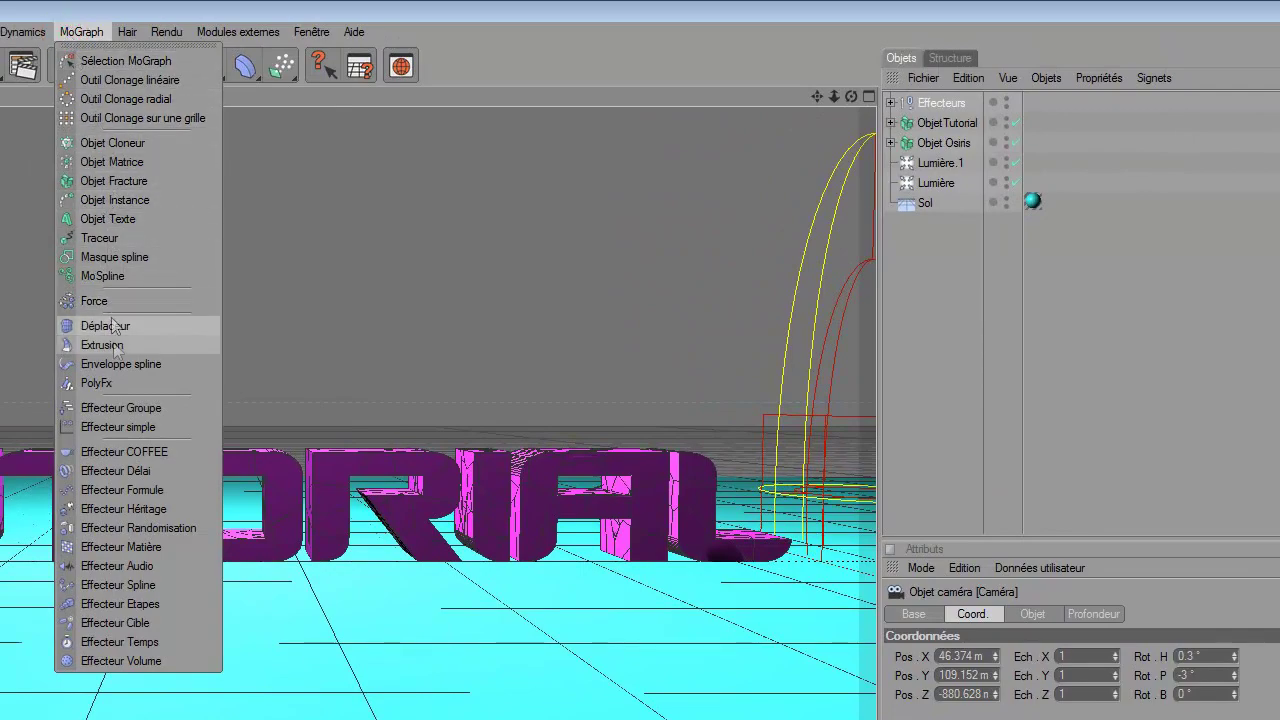
left_click(159, 470)
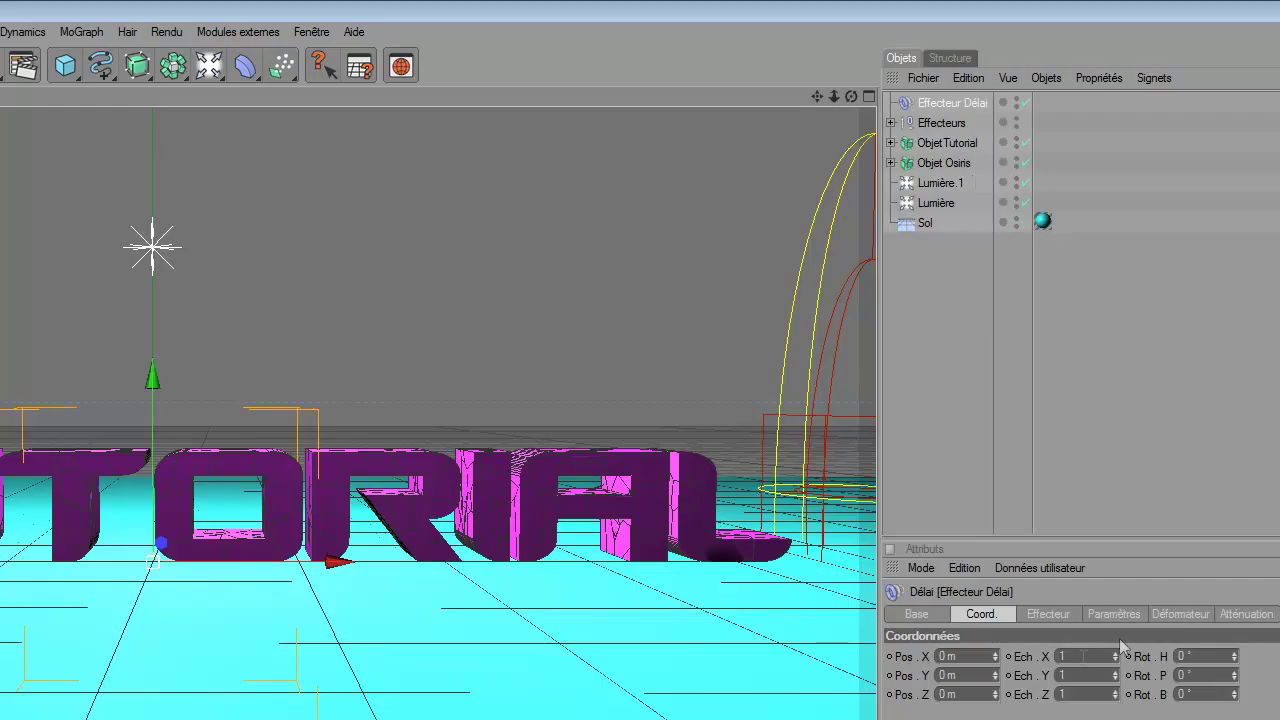
left_click(1055, 615)
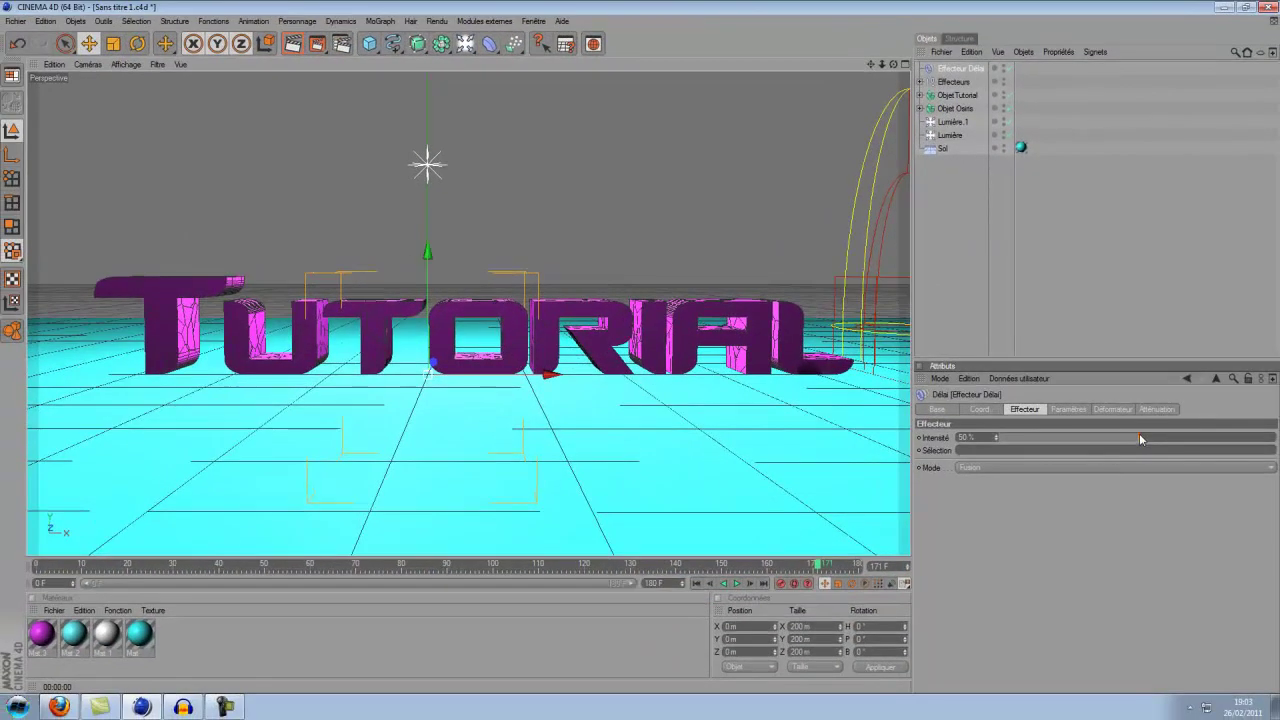
mouse_move(1140, 438)
left_mouse_down()
mouse_move(1211, 440)
mouse_move(1193, 457)
left_mouse_up()
left_click(1131, 470)
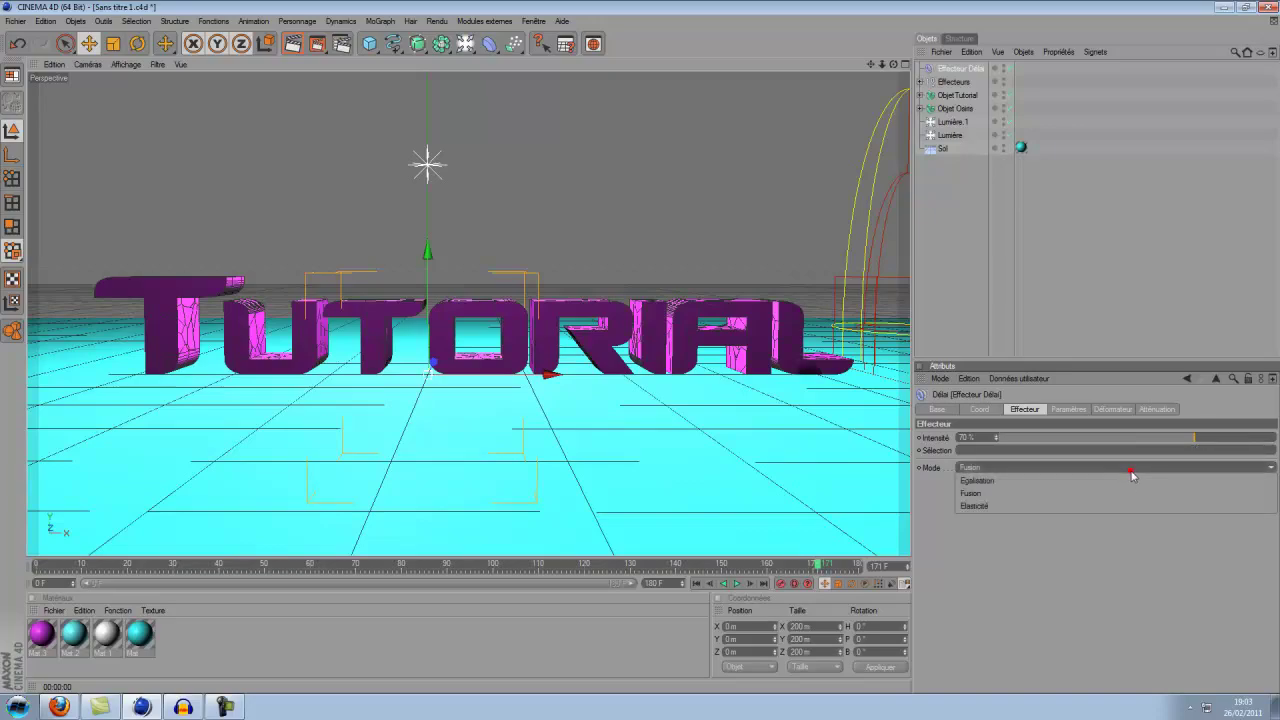
left_click(996, 507)
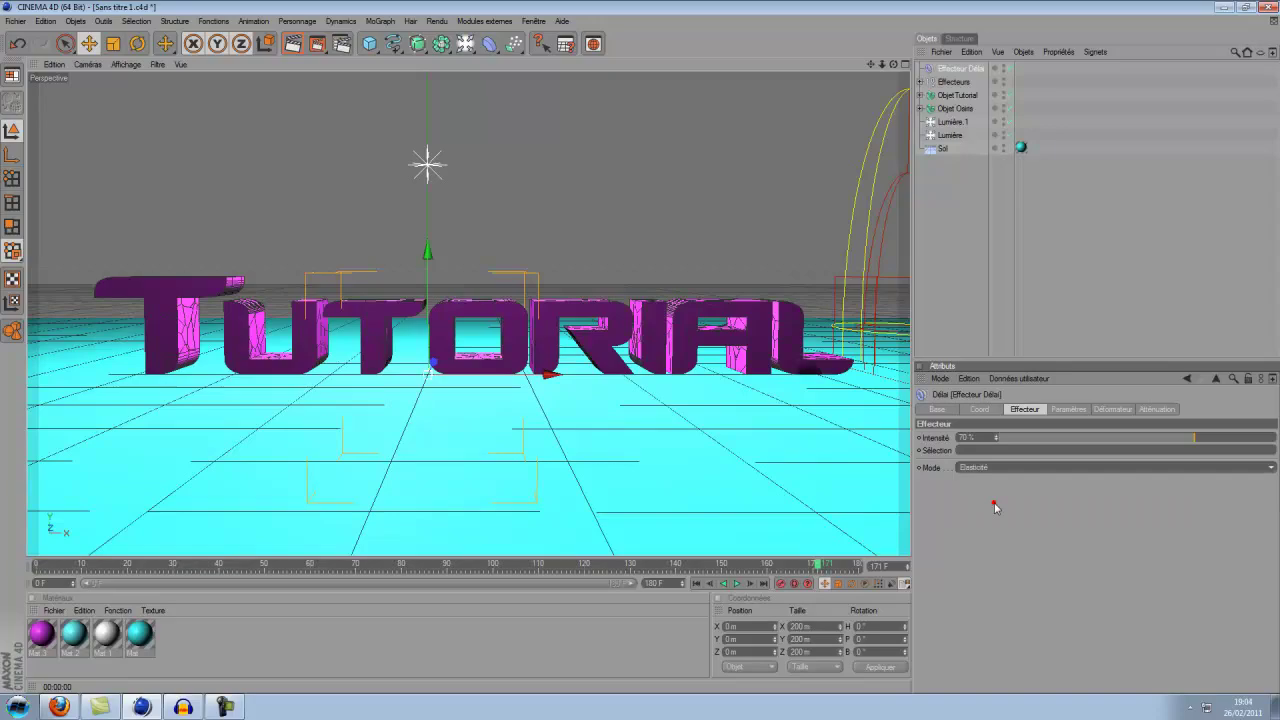
left_click(736, 584)
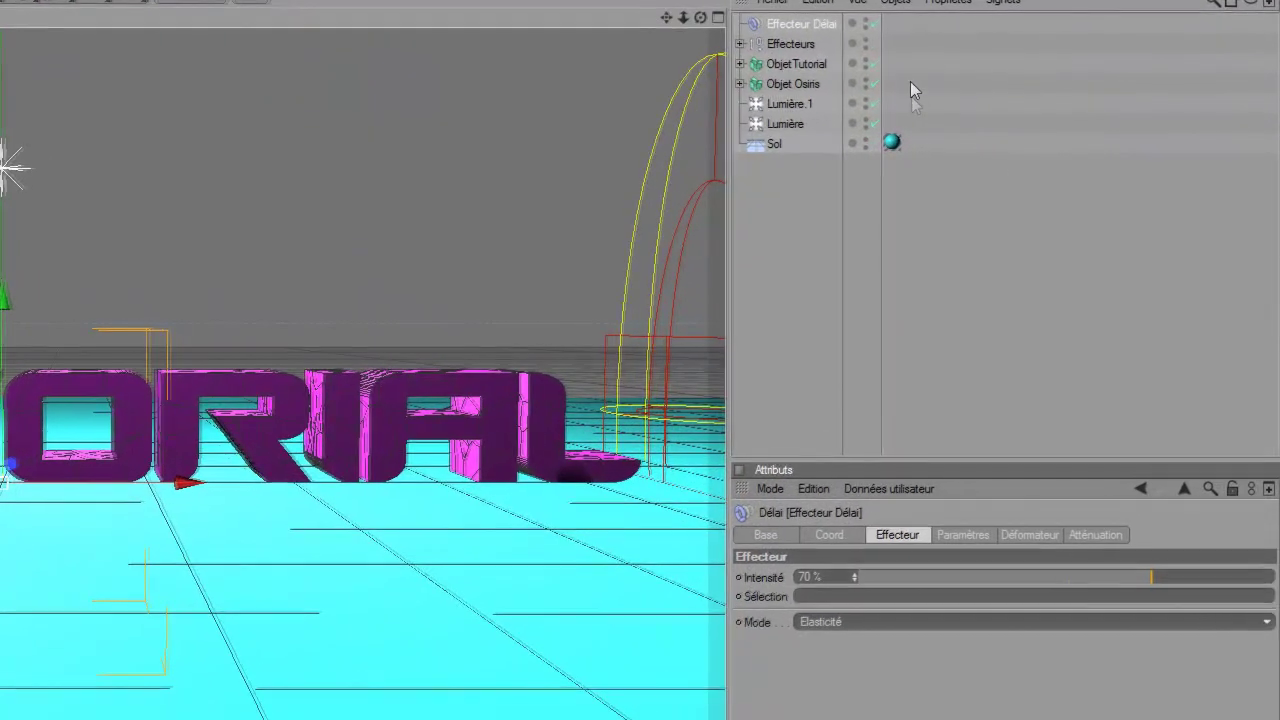
Step: Add MoGraph Corps rigide tags to Objet Tutorial, Objet Osiris and the Sol floor
left_click_drag(1035, 110, 940, 94)
left_click_drag(768, 64, 766, 66)
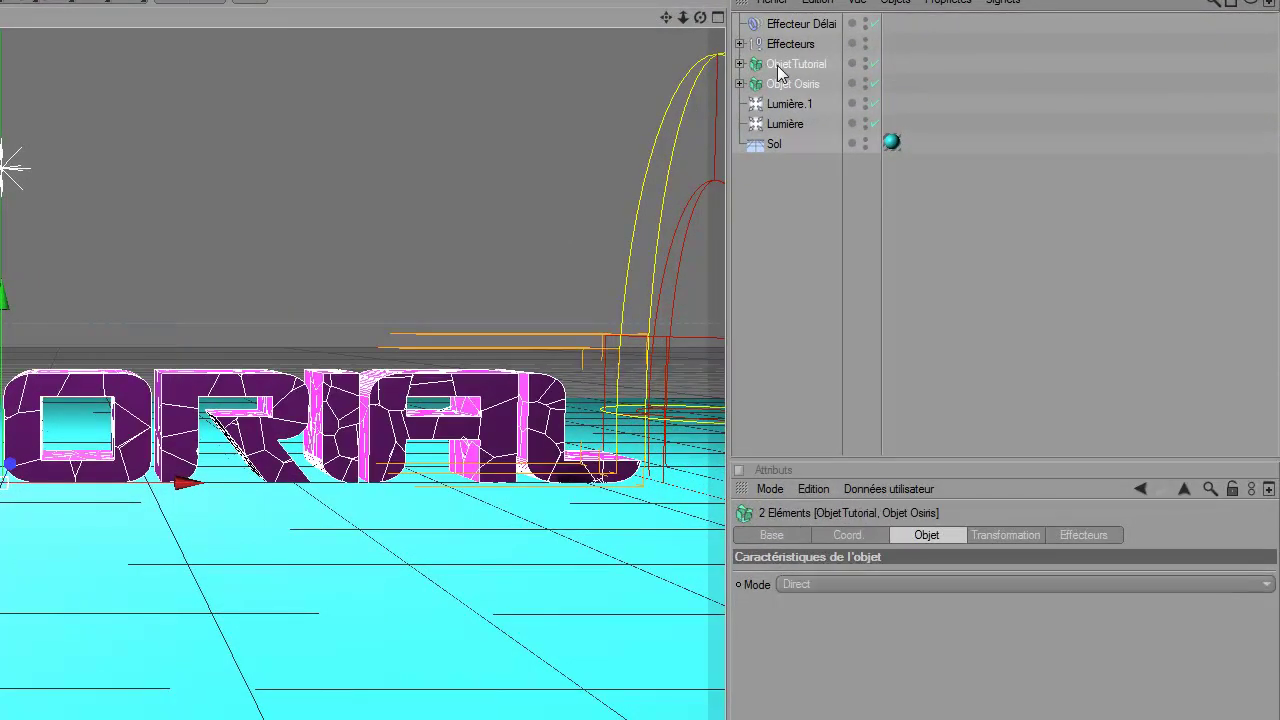
right_click(776, 66)
mouse_move(884, 172)
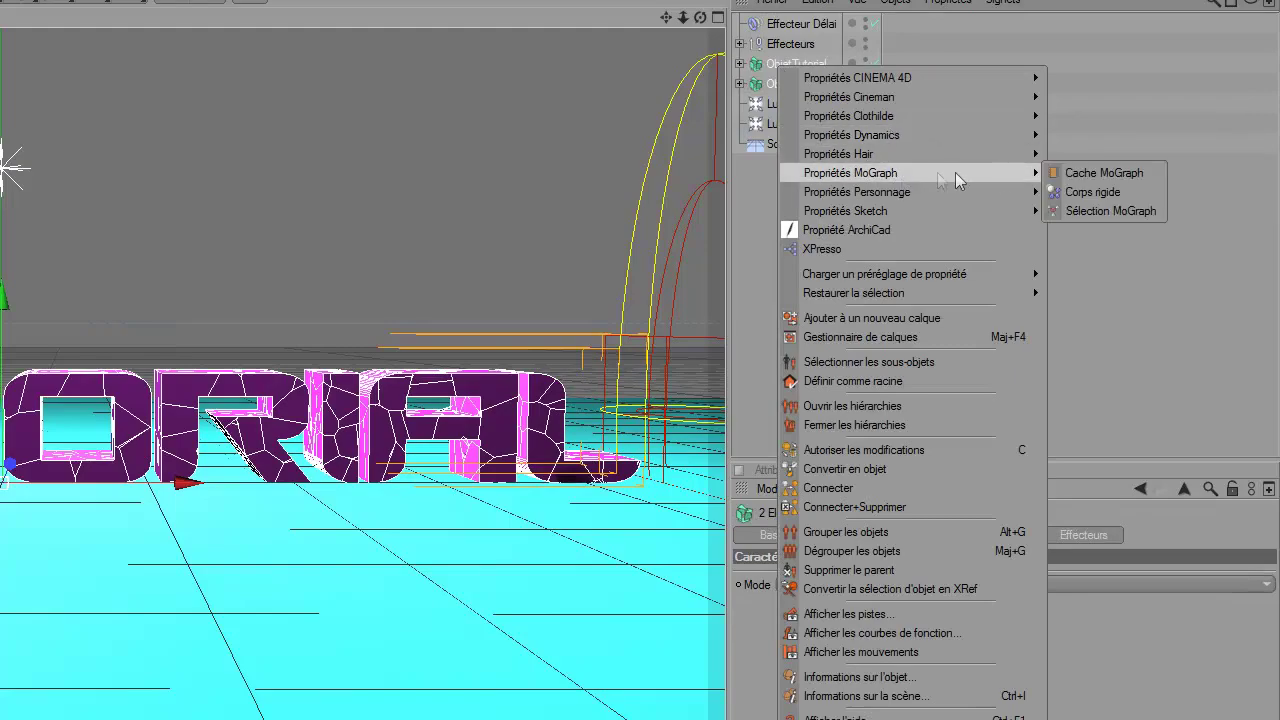
left_click(1105, 190)
right_click(778, 147)
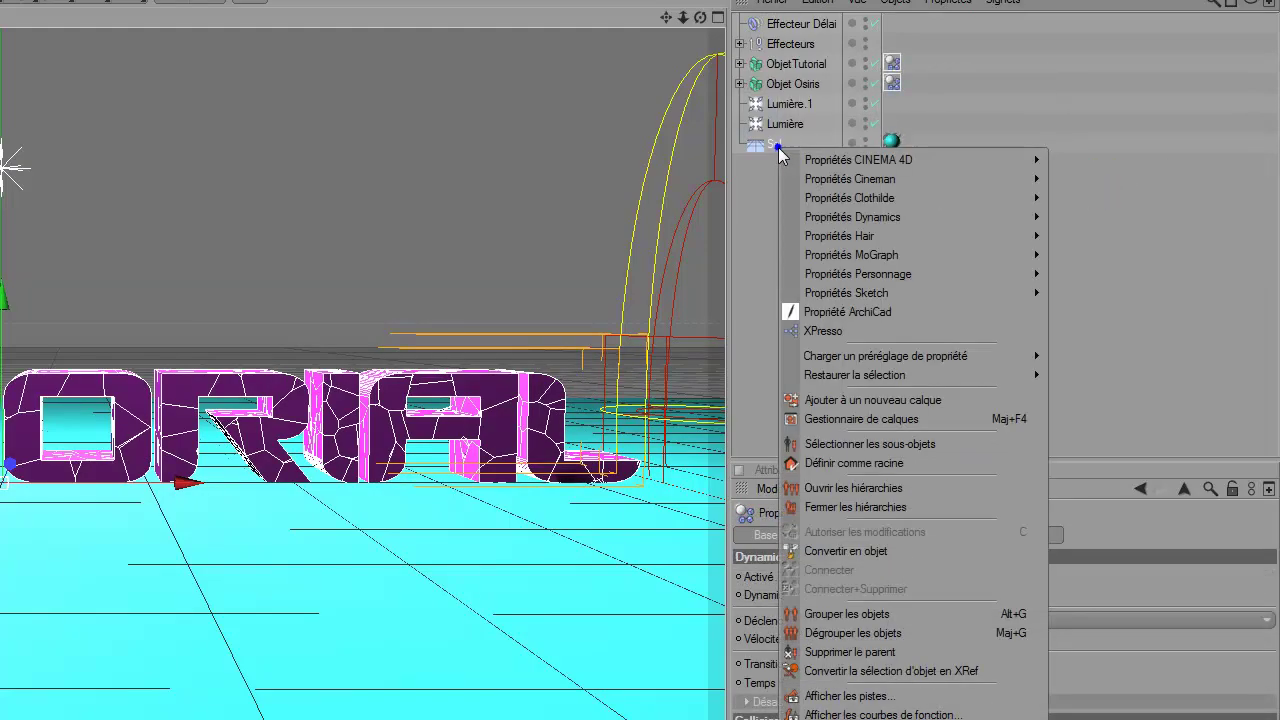
mouse_move(884, 255)
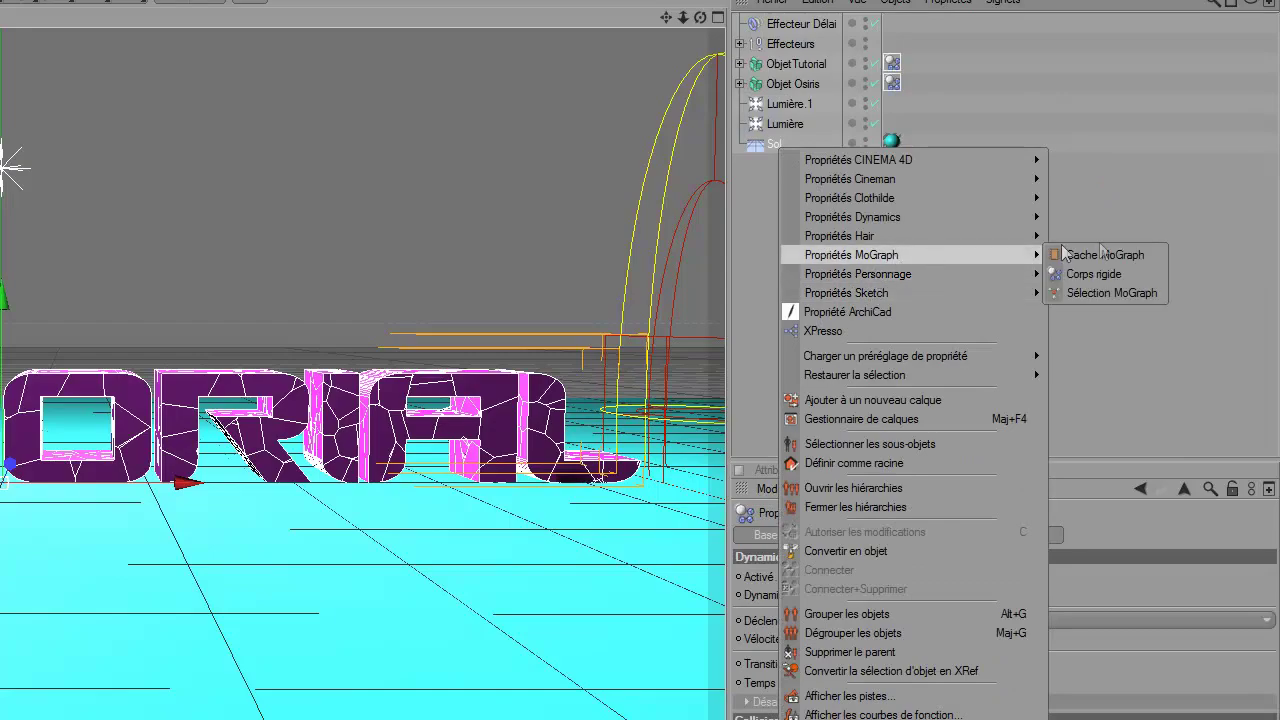
left_click(1100, 272)
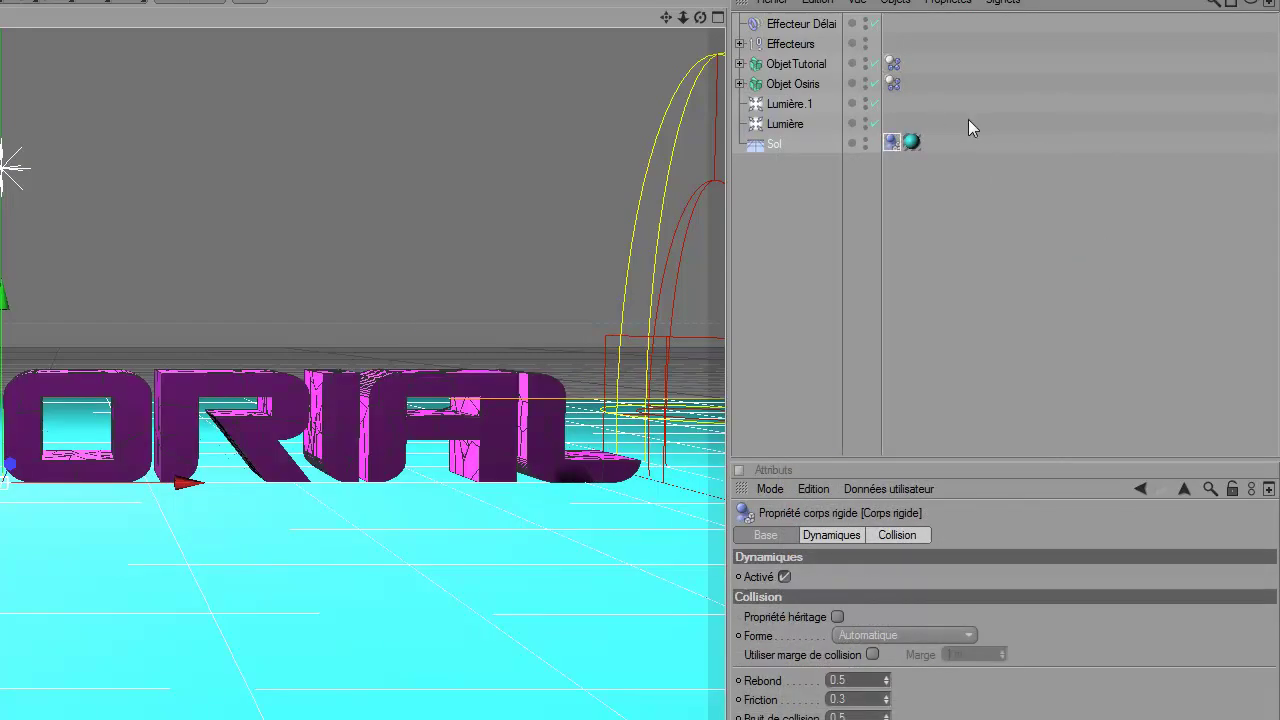
Step: Set the Osiris rigid body to trigger at Au pic de vélocité, and turn off Dynamique for the Tutorial rigid body
left_click(893, 83)
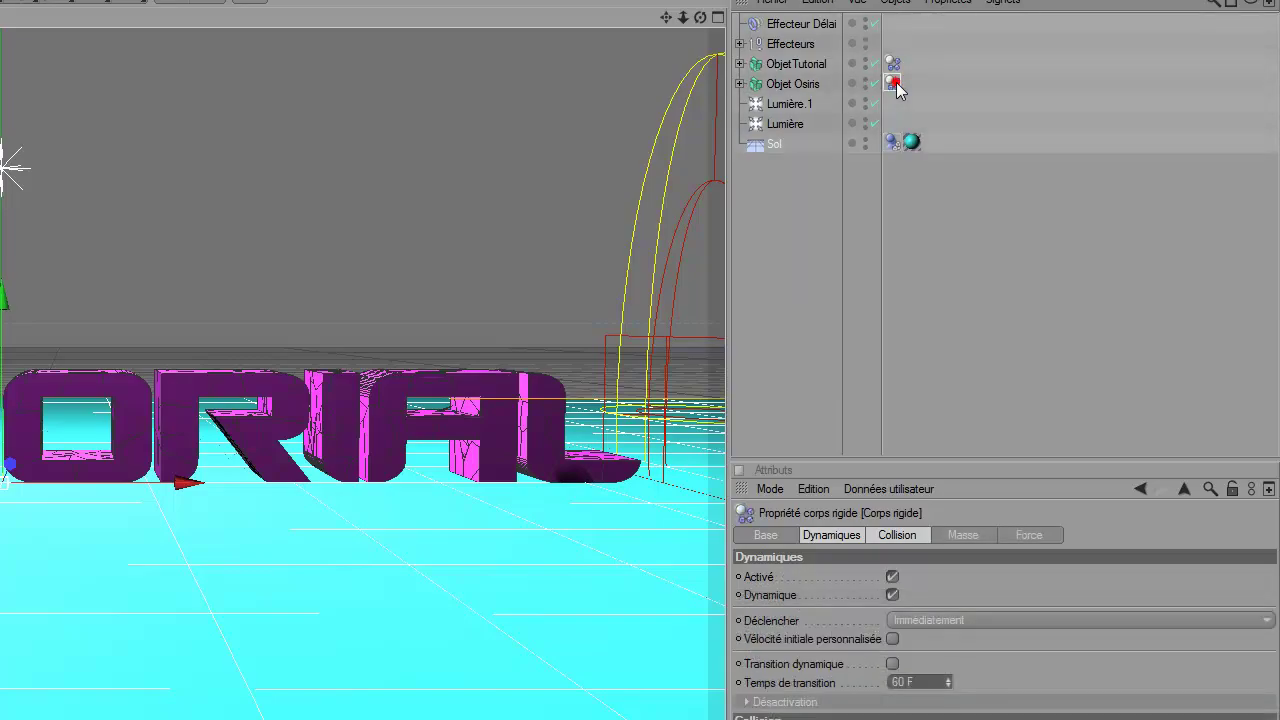
left_click(976, 620)
left_click(1000, 649)
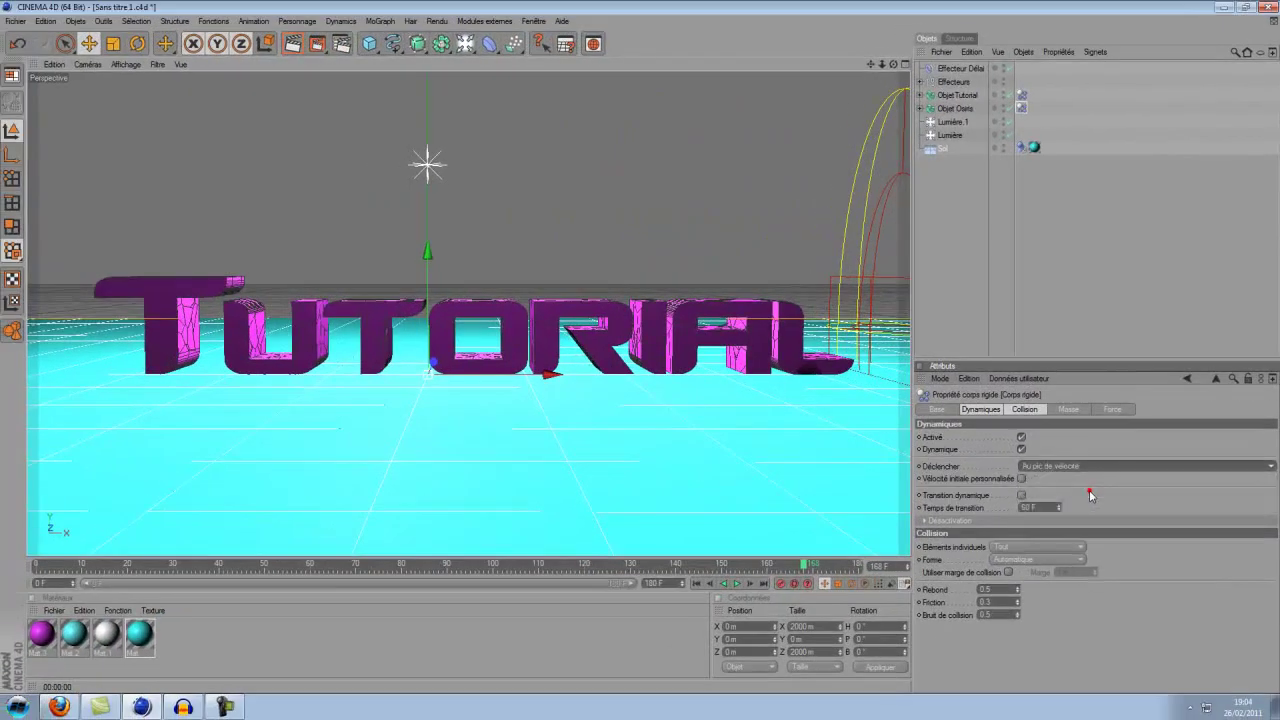
left_click(1022, 95)
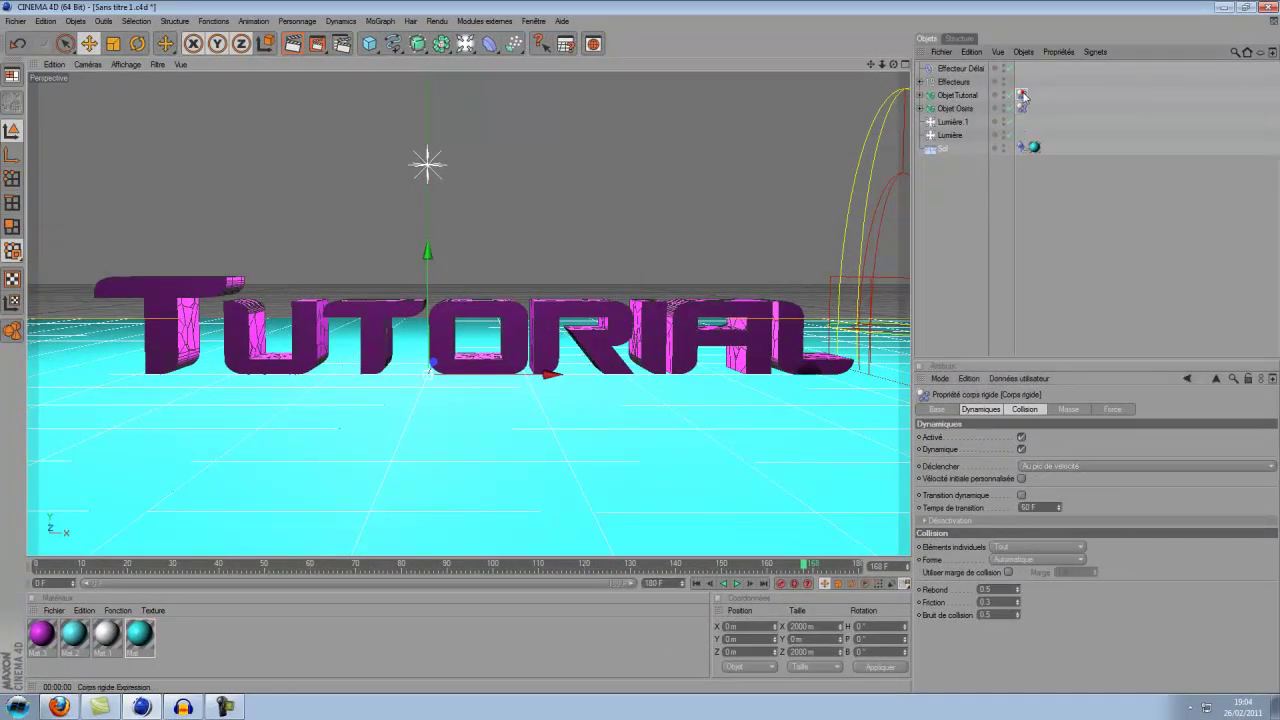
left_click(1021, 449)
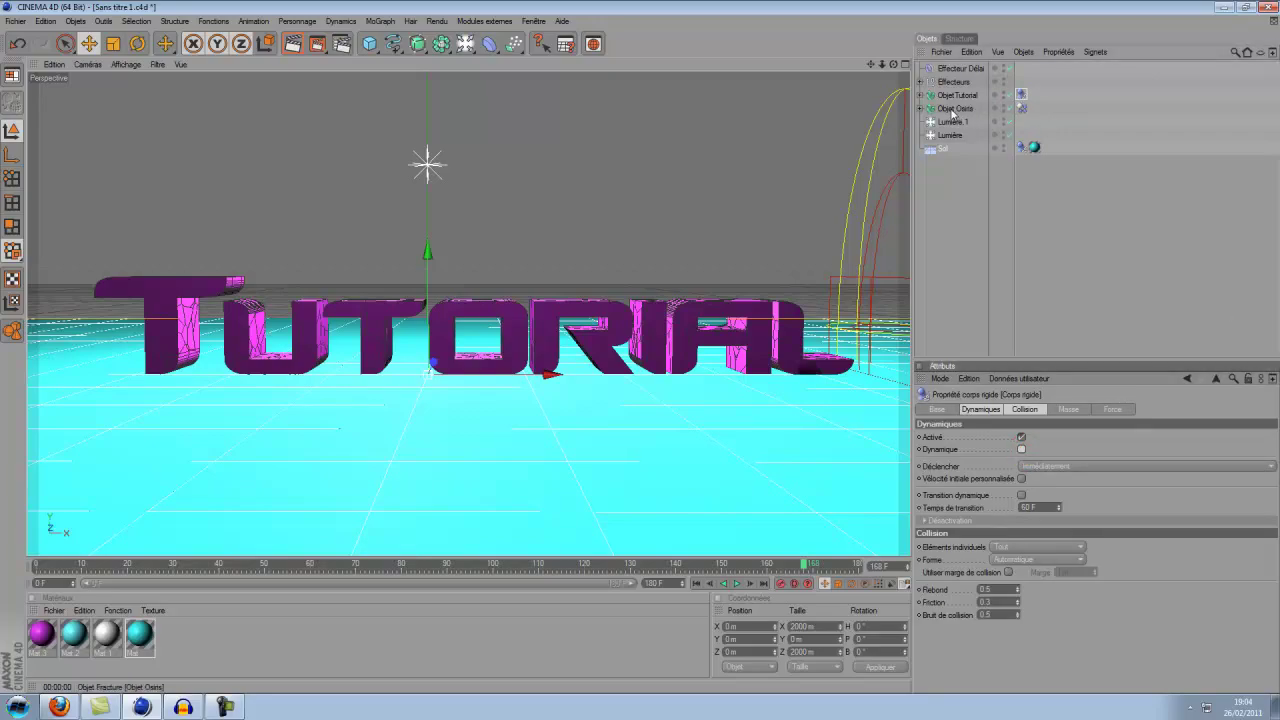
Step: Disable Effecteur Osiris in Objet Osiris's effector list, and preview the shattering with playback and a viewport render
left_click(954, 109)
left_click(1152, 409)
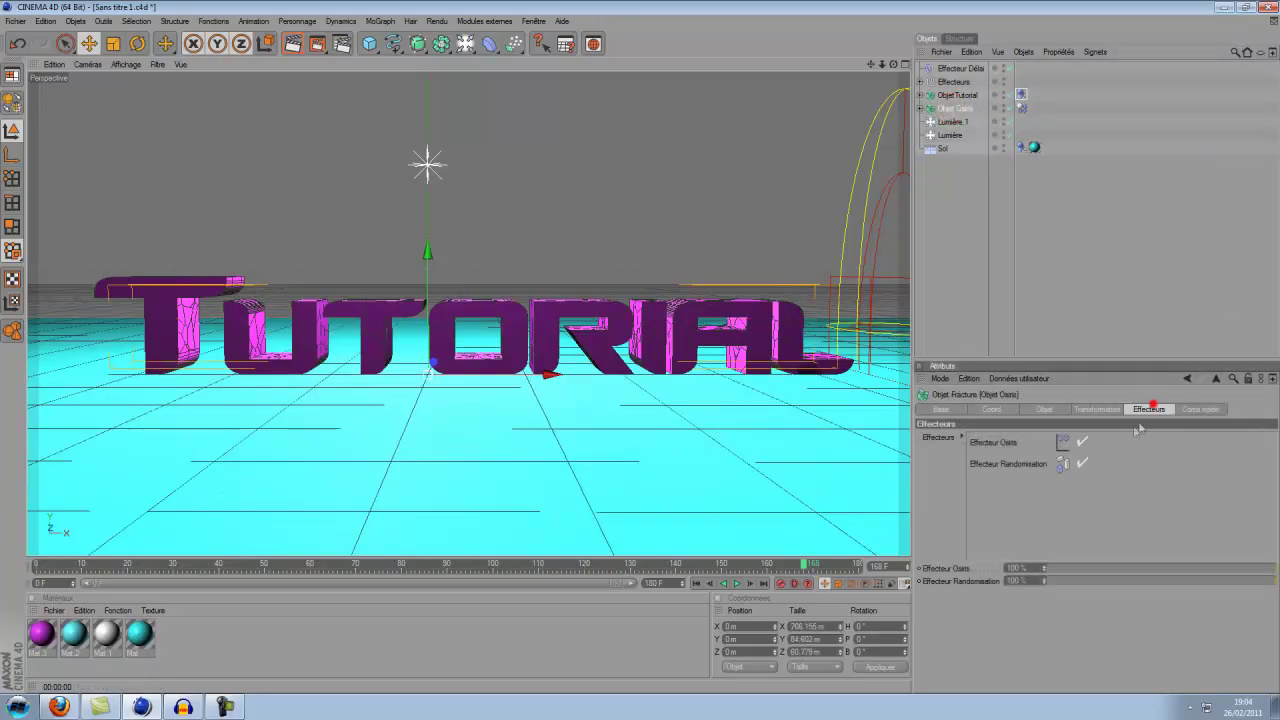
left_click(1084, 442)
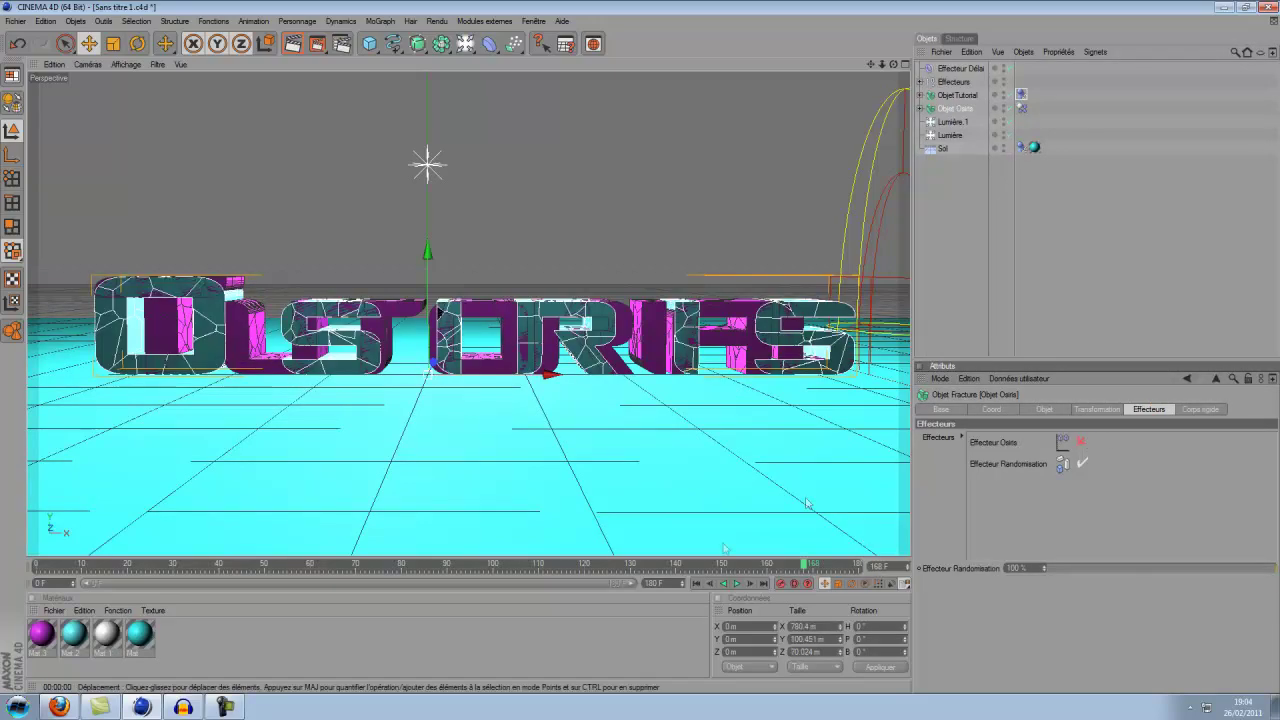
left_click(739, 584)
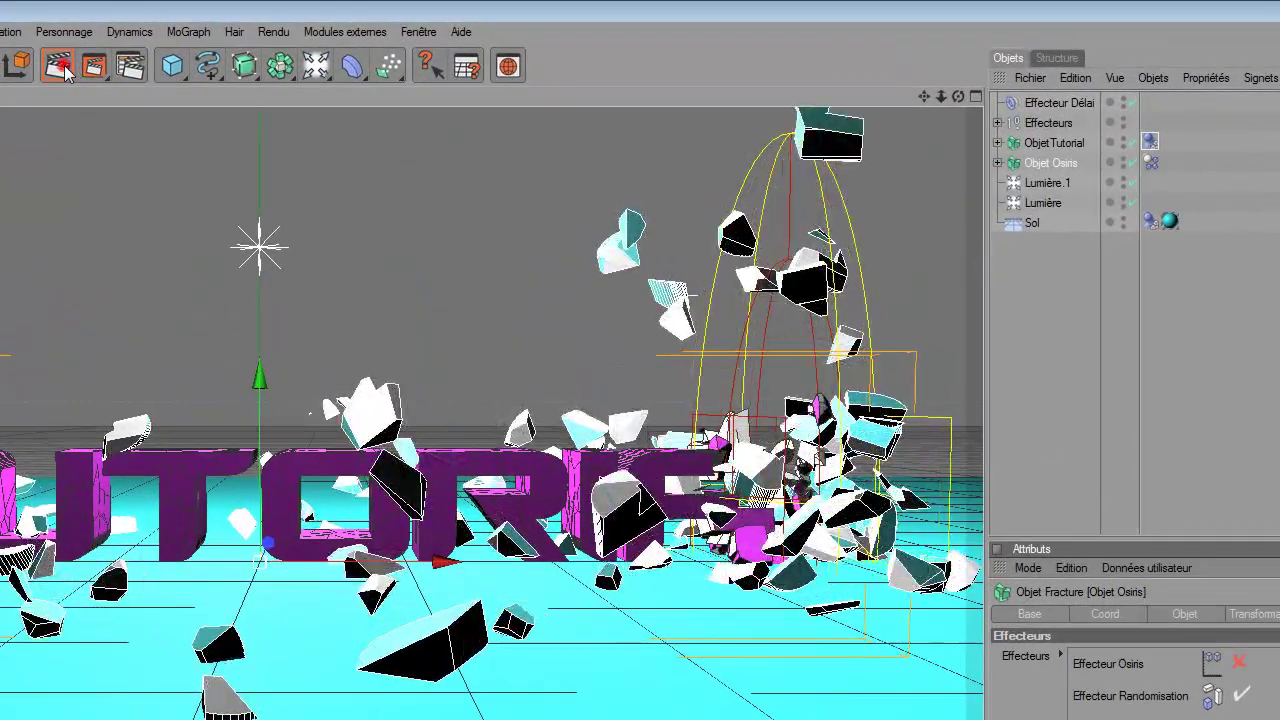
left_click(293, 45)
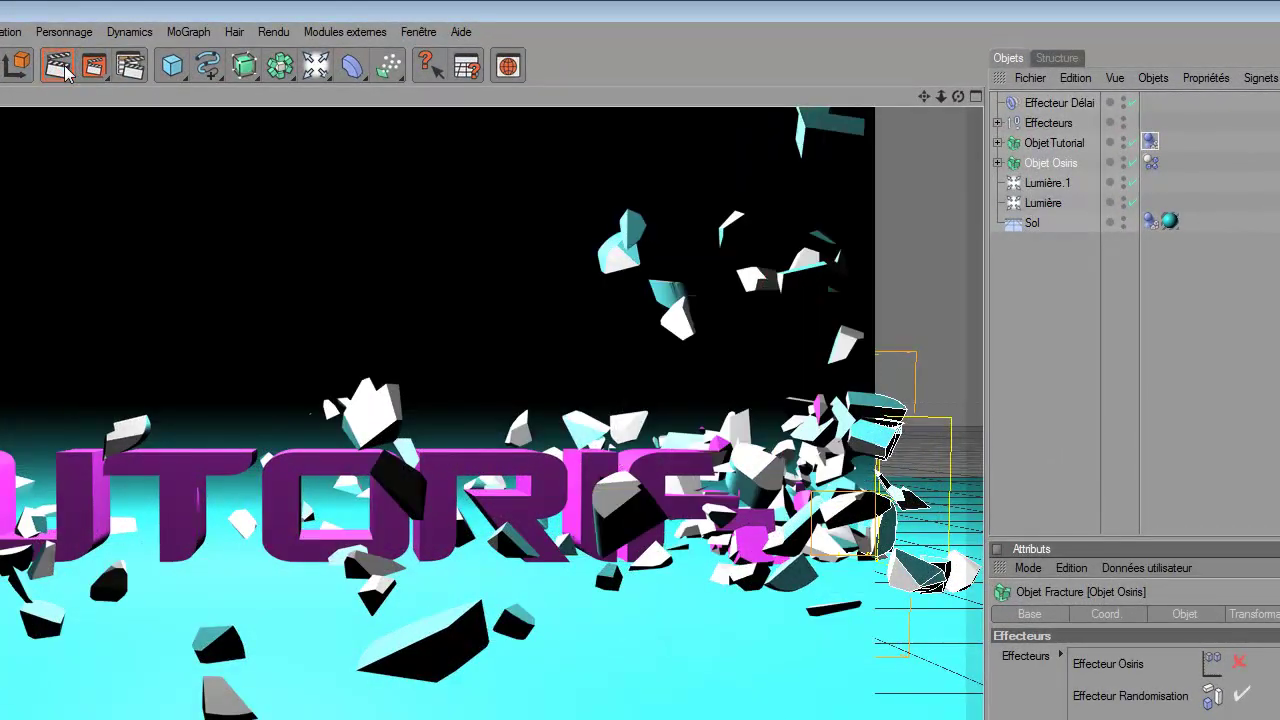